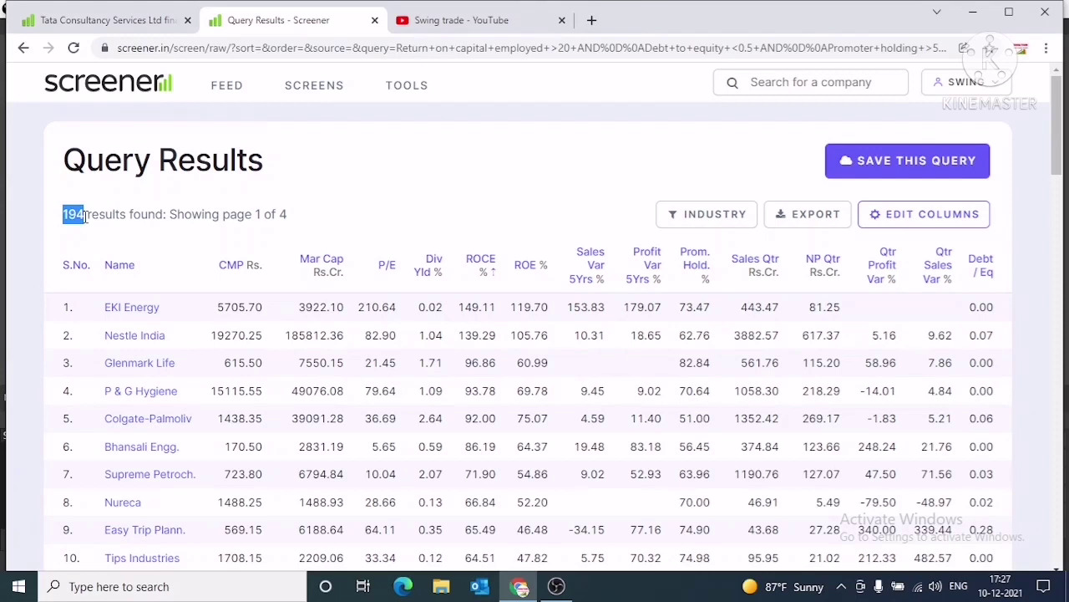
Step: Add Debt to equity to the query results columns by filtering the ratios for "debt", and save the columns
left_click(327, 206)
left_click(911, 214)
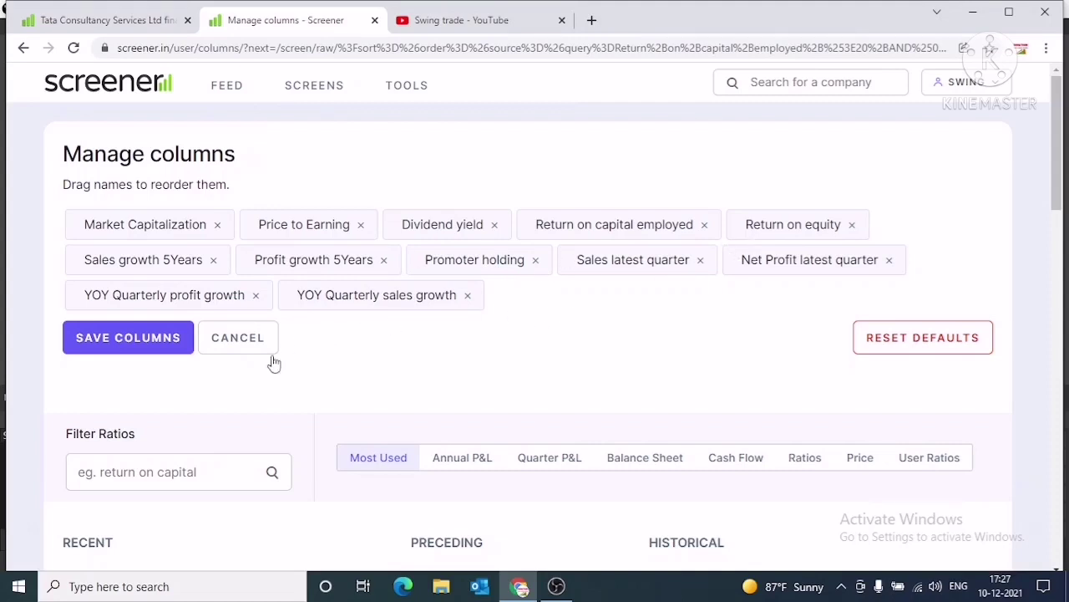
left_click(169, 473)
type("debt")
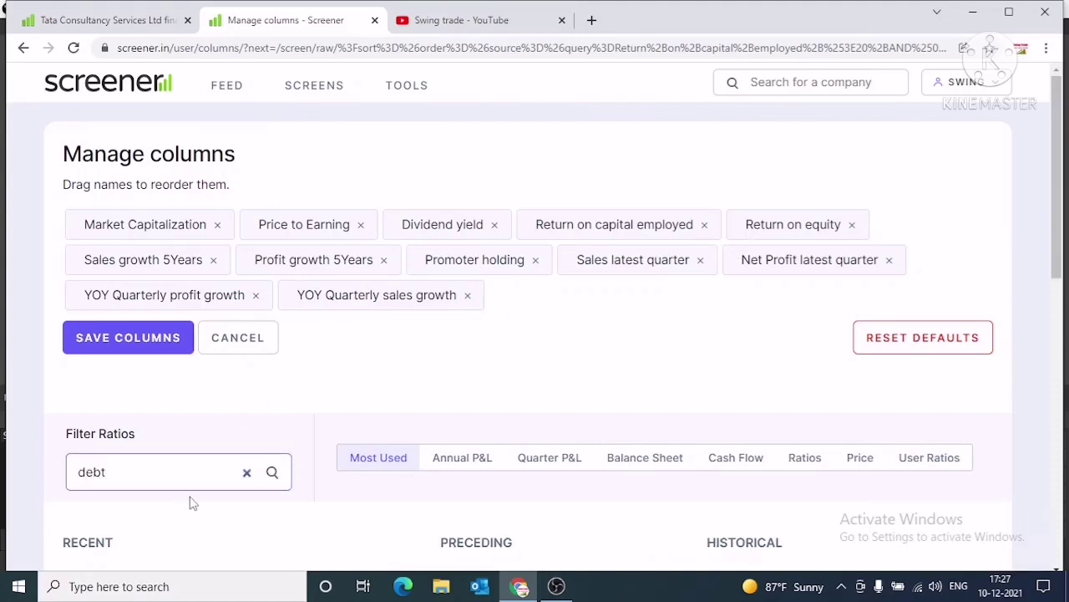
scroll(190, 502, "down", 3)
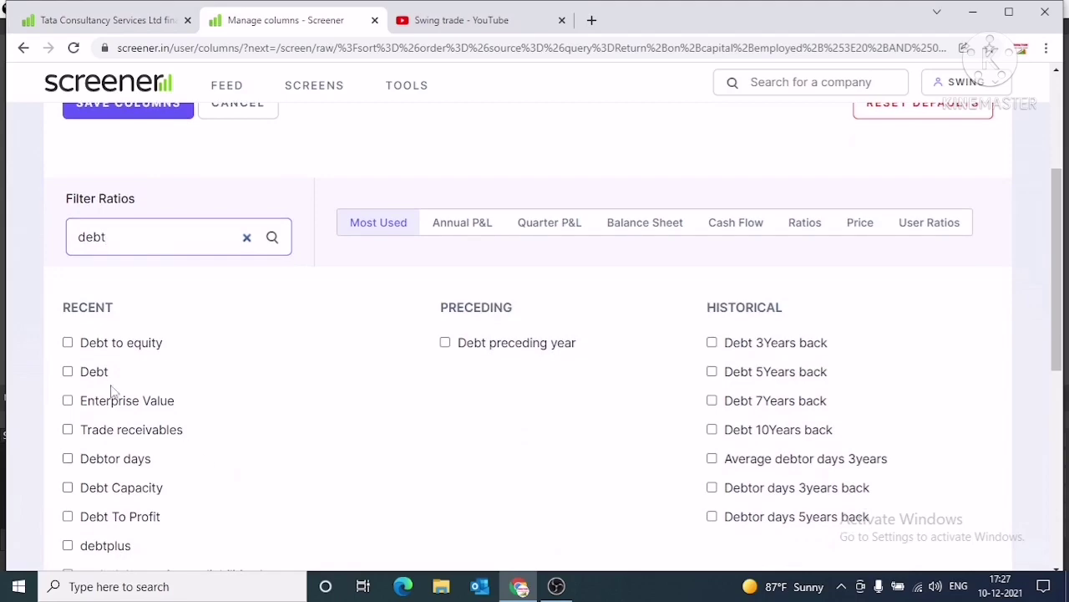
left_click(68, 343)
scroll(613, 318, "up", 2)
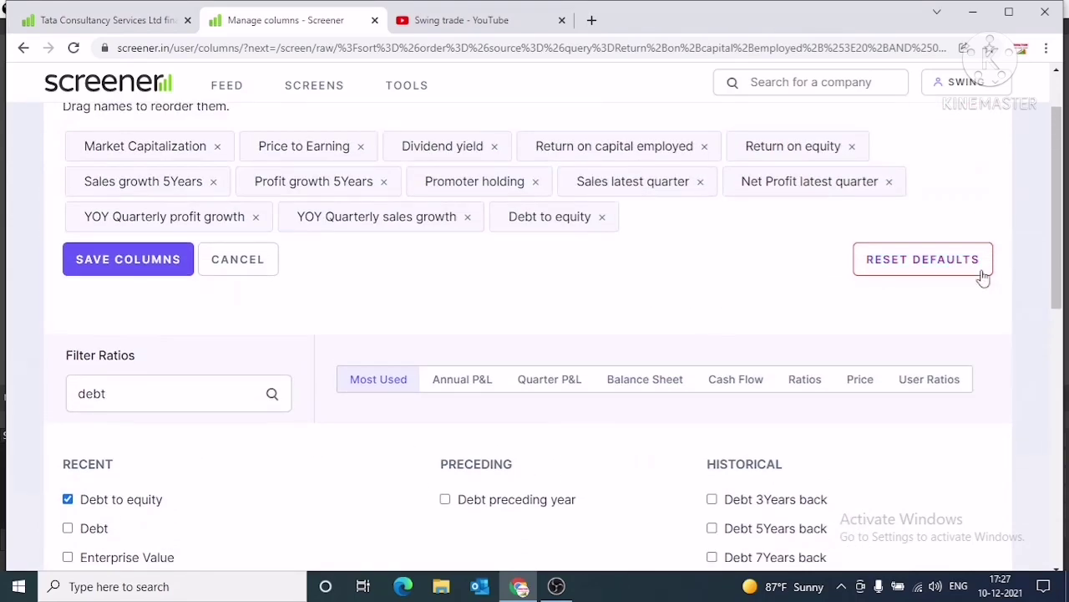
left_click(85, 261)
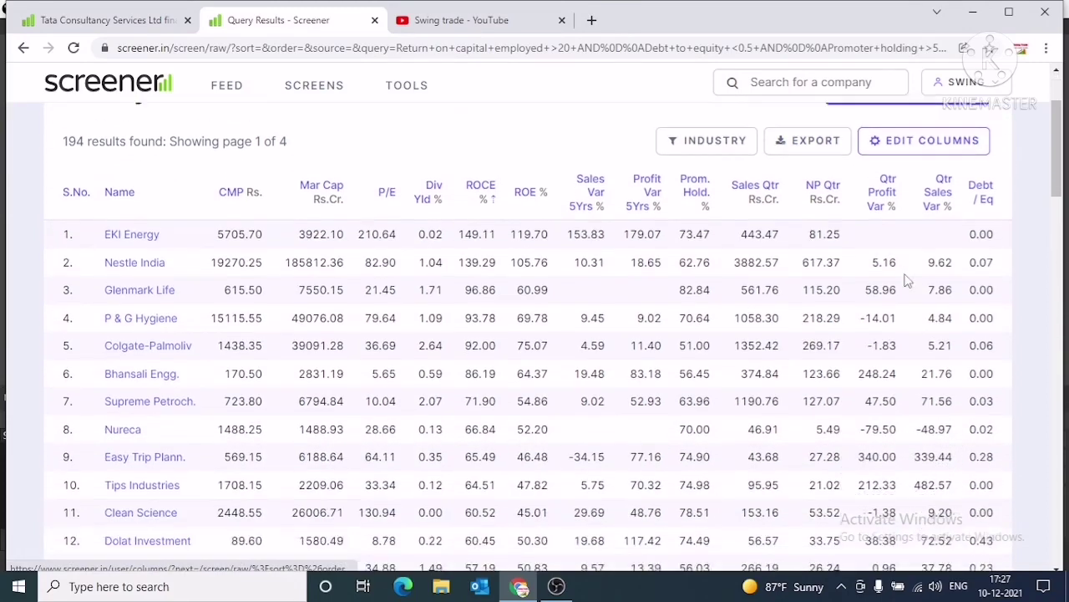
Step: Move the Debt to equity column after Promoter holding, remove both YOY quarterly profit and sales growth columns, and save the layout
left_click(932, 276)
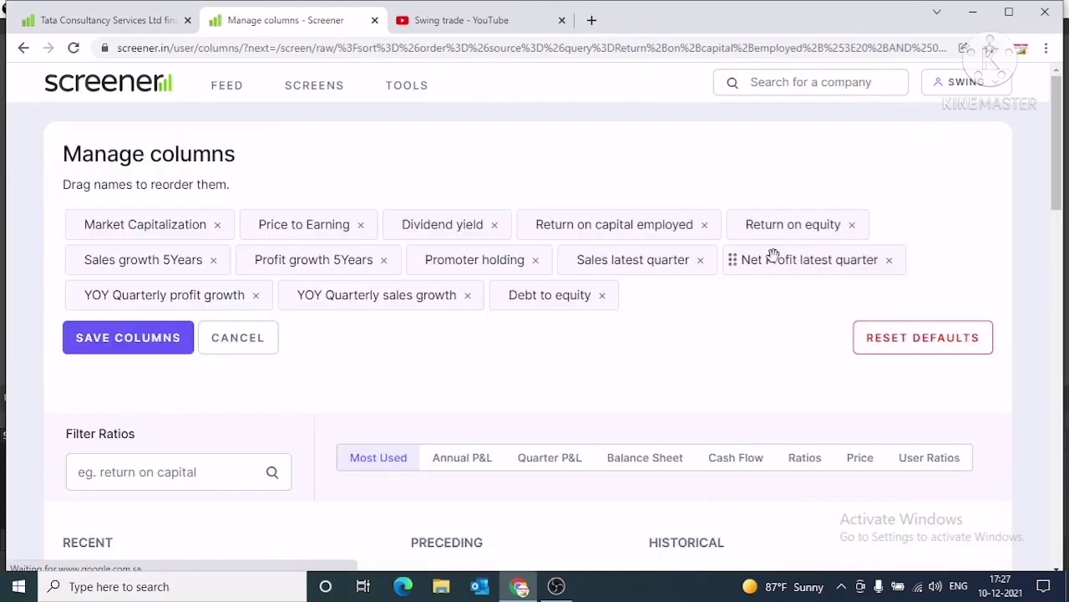
left_click_drag(544, 294, 573, 261)
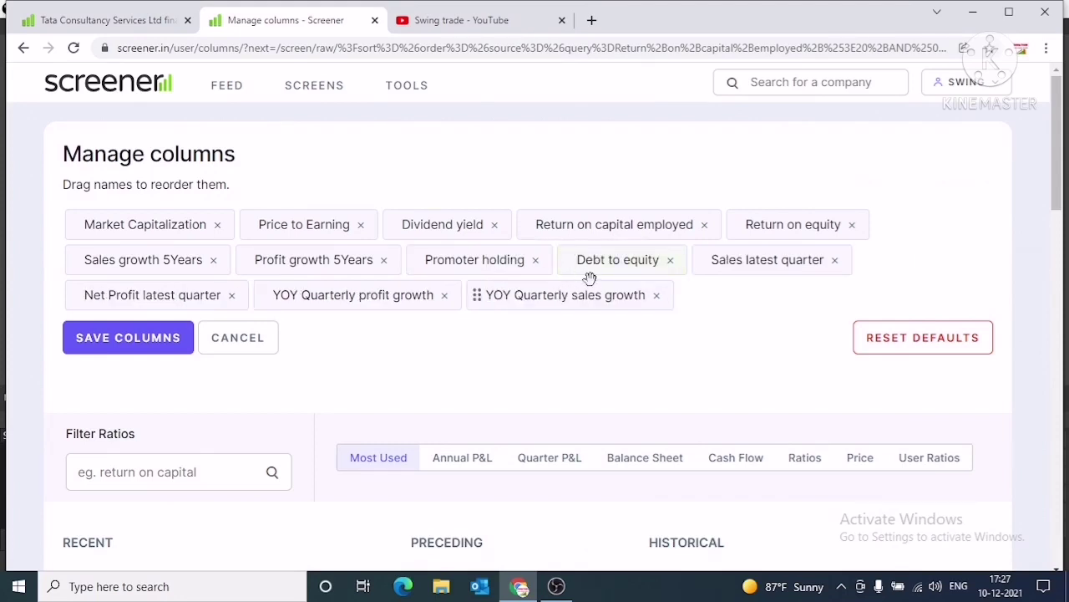
left_click(657, 300)
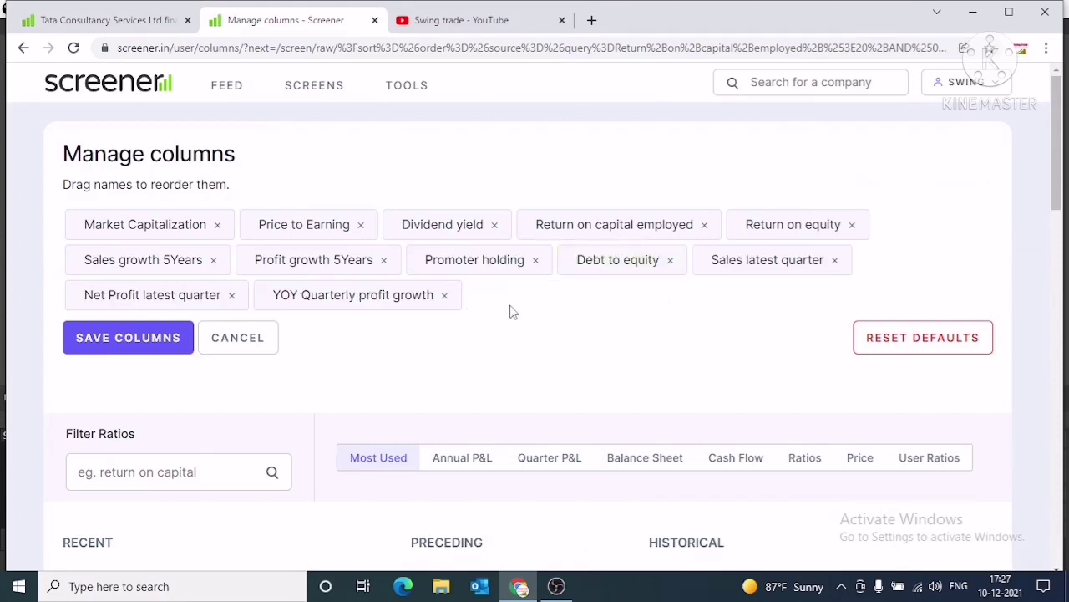
left_click(444, 299)
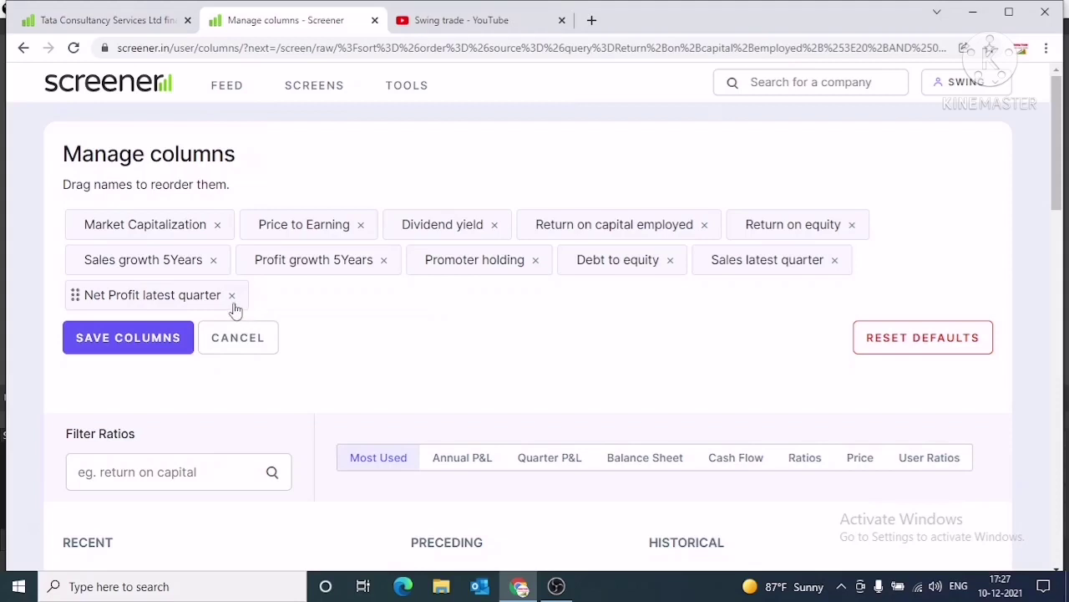
left_click(173, 336)
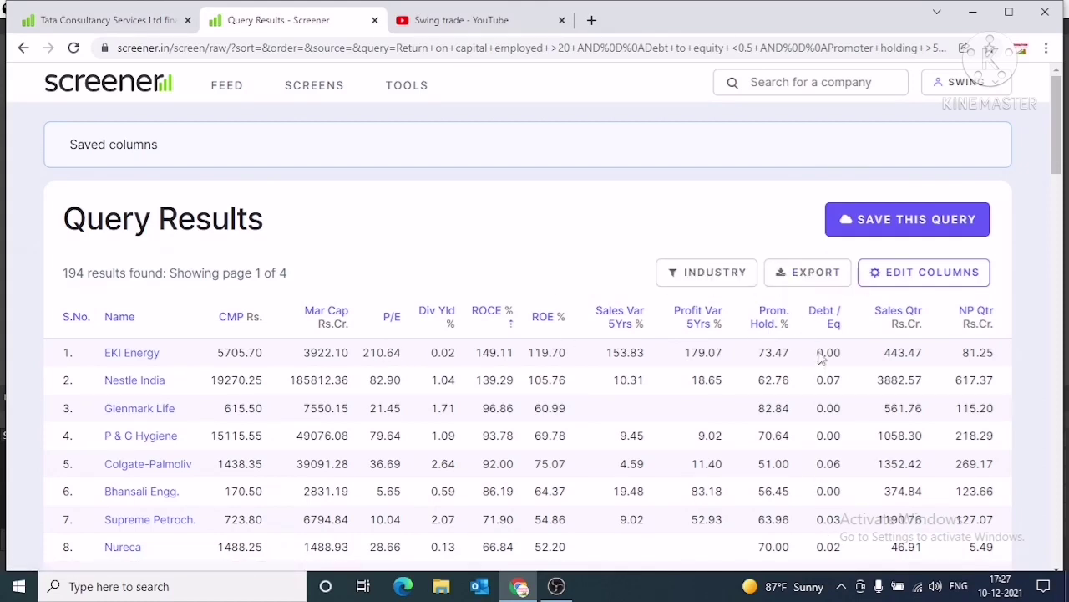
Step: Move the Debt to equity column directly after Return on capital employed and save the columns
left_click(919, 276)
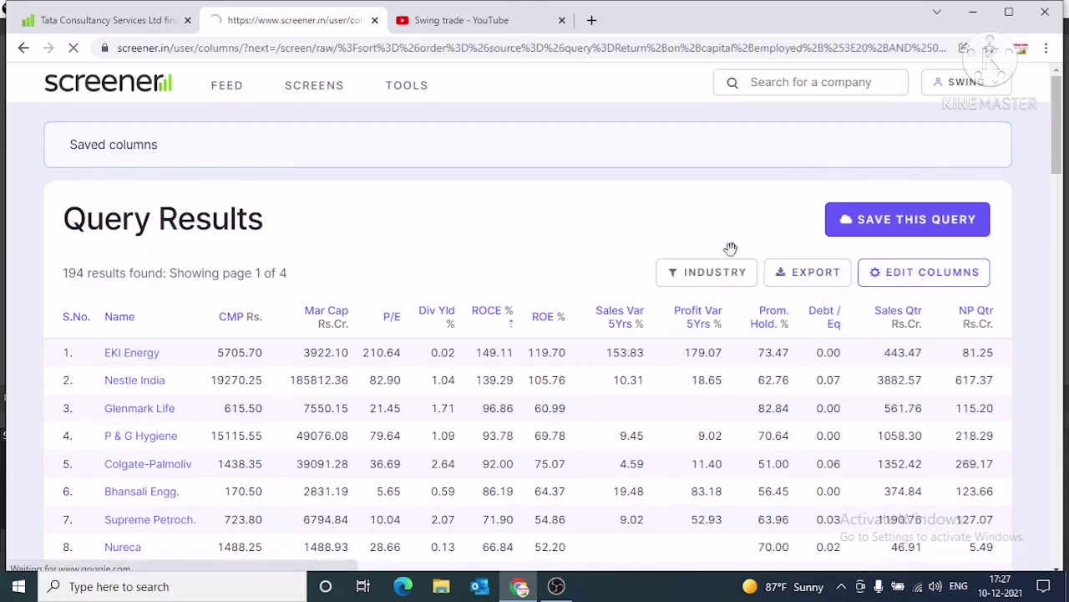
left_click_drag(613, 260, 702, 222)
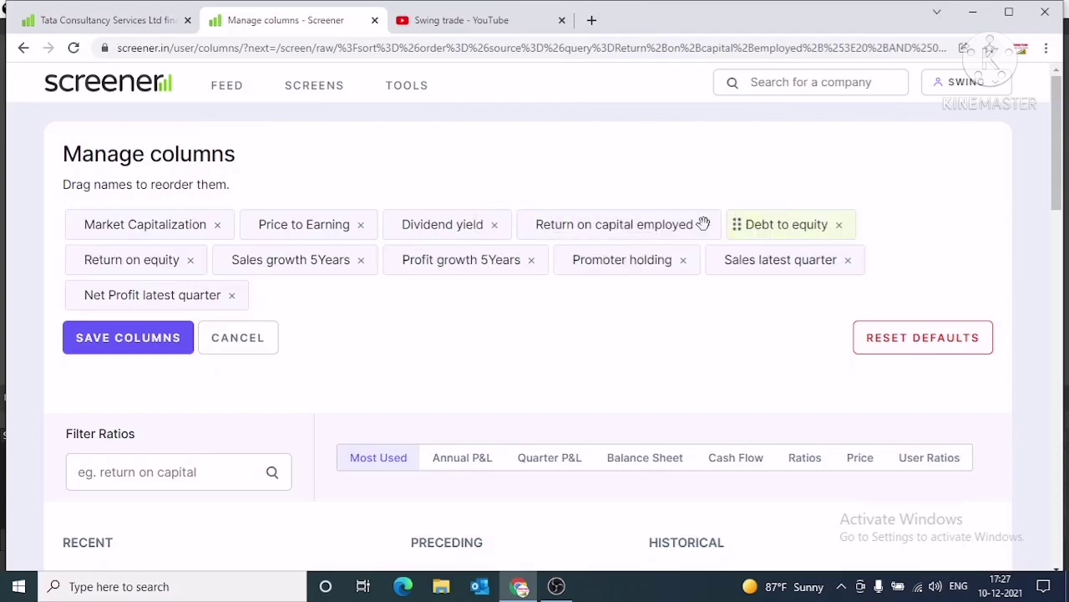
left_click(137, 343)
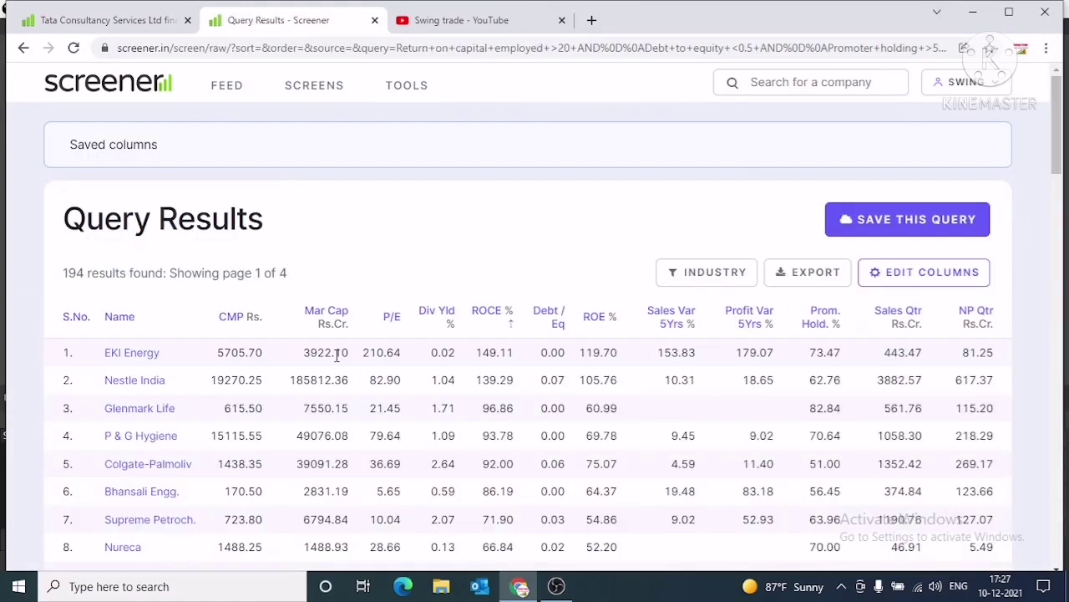
Step: Sort the query results by debt to equity in ascending order and review the ratios through the end of the first page
left_click(551, 321)
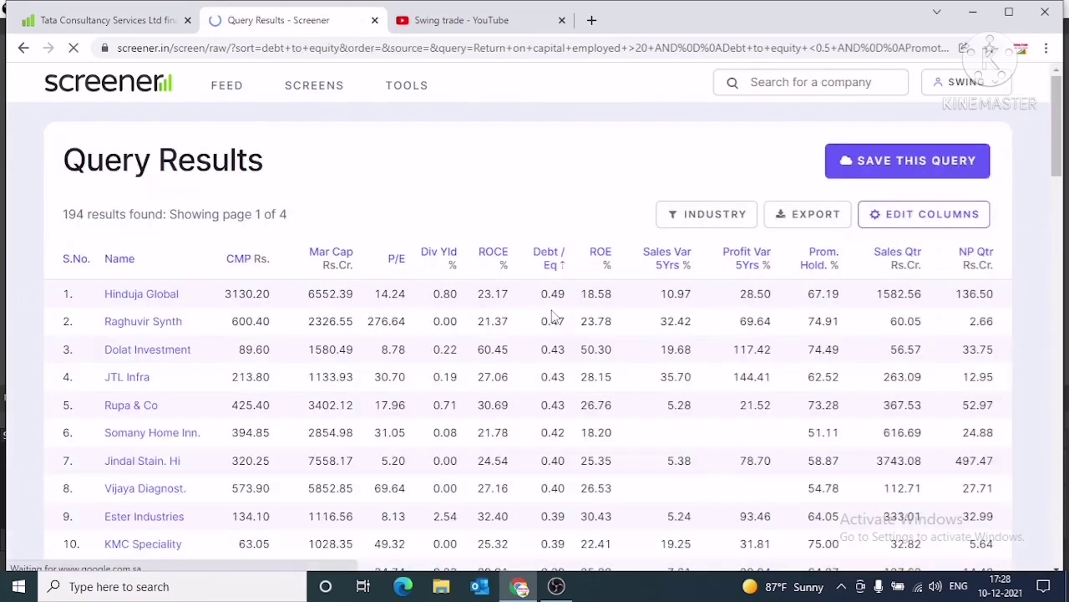
left_click(554, 266)
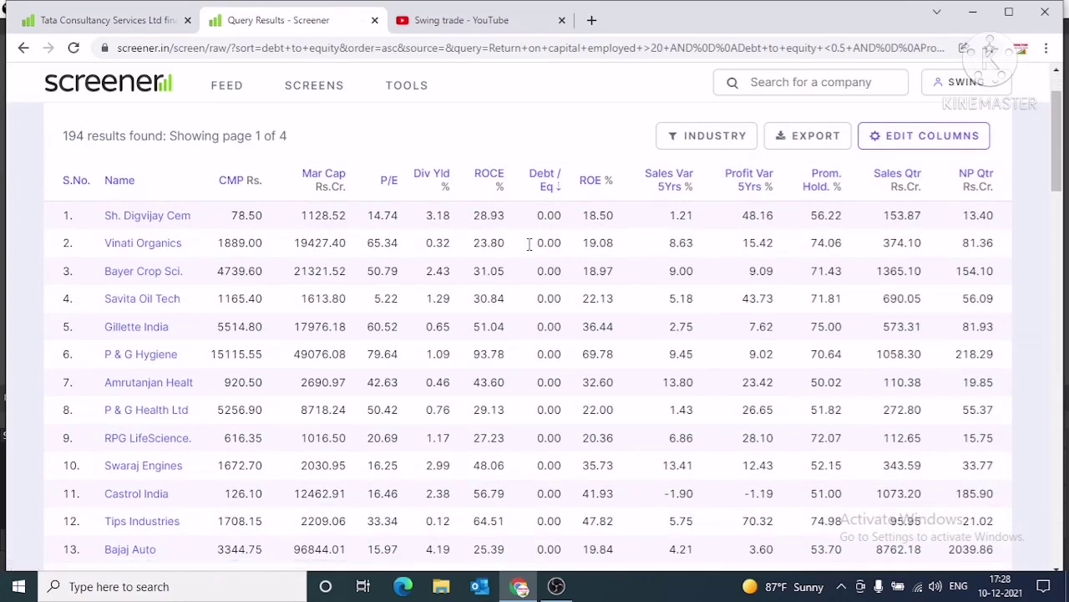
scroll(572, 230, "down", 3)
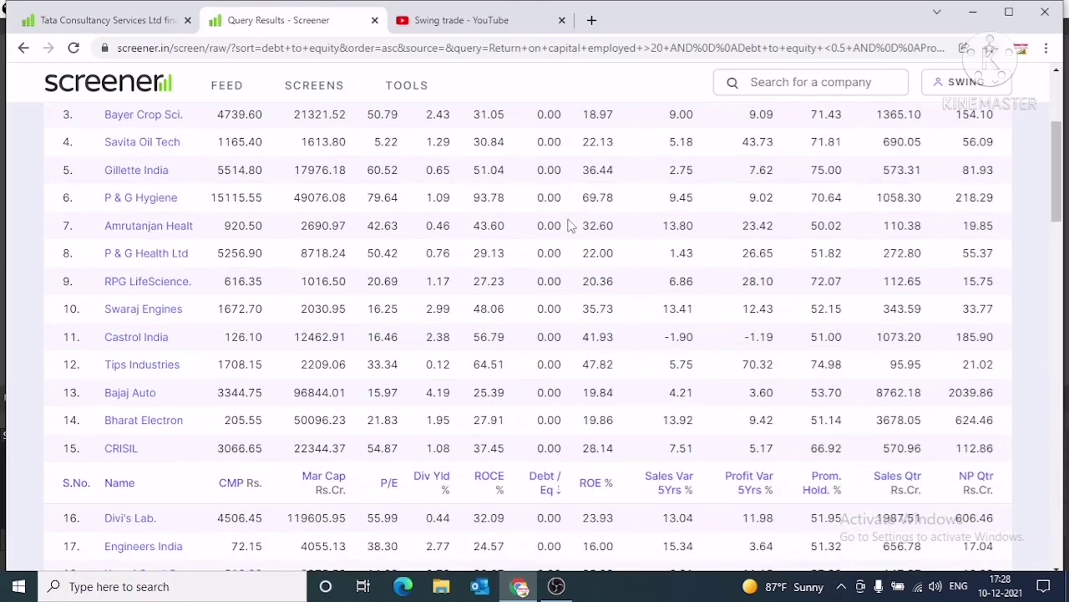
scroll(568, 224, "down", 5)
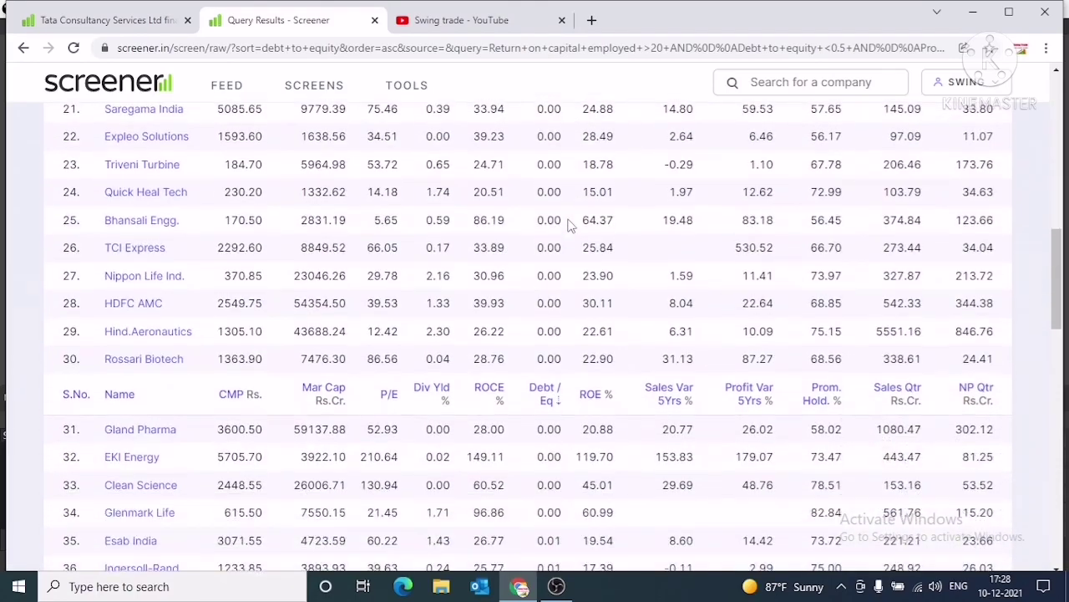
scroll(568, 224, "down", 3)
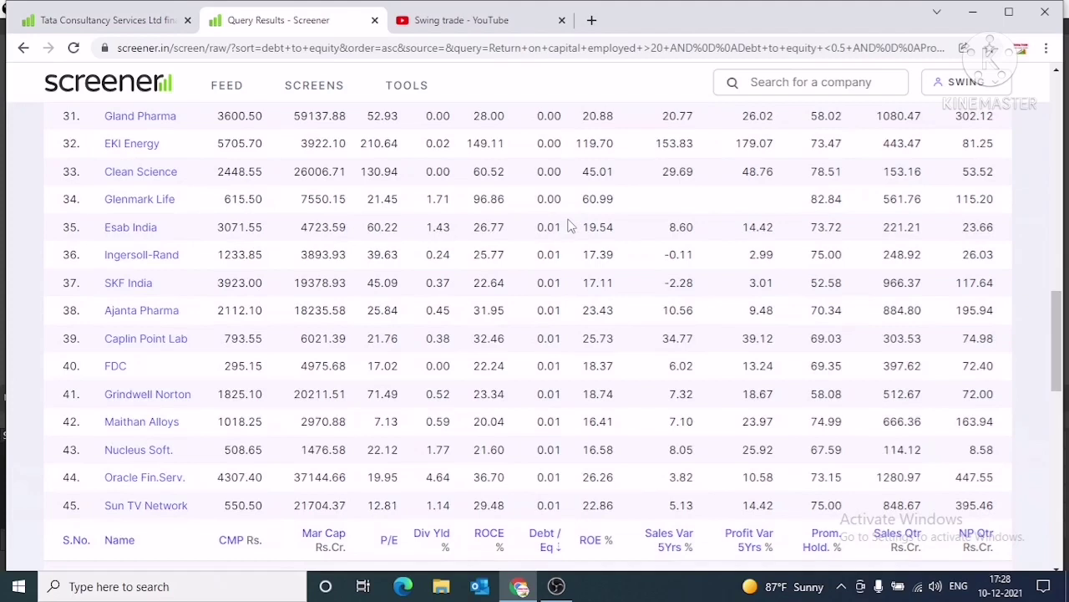
left_click_drag(559, 199, 454, 125)
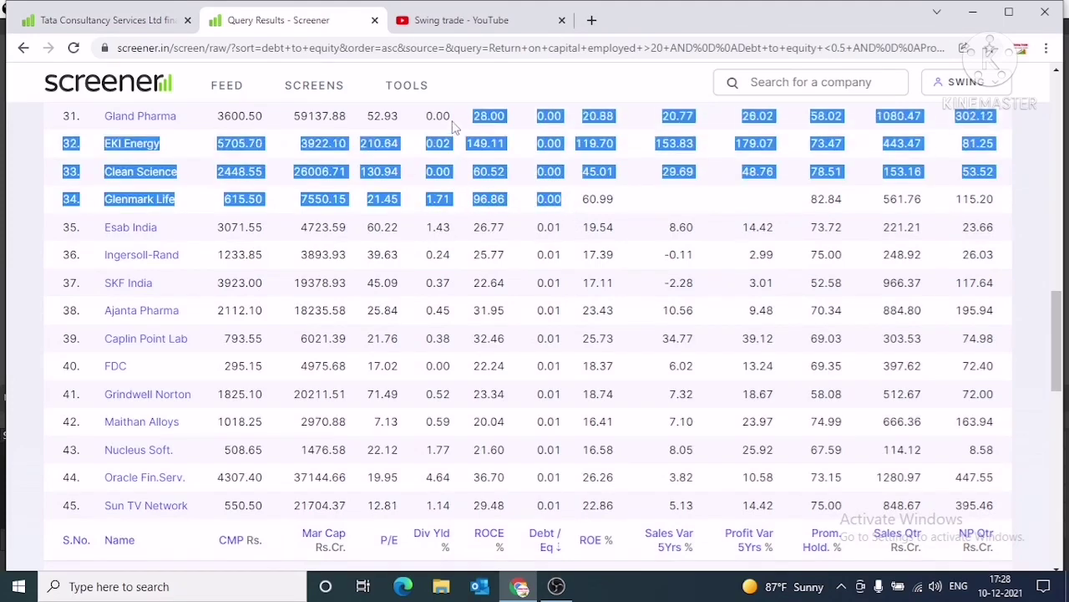
scroll(453, 116, "down", 2)
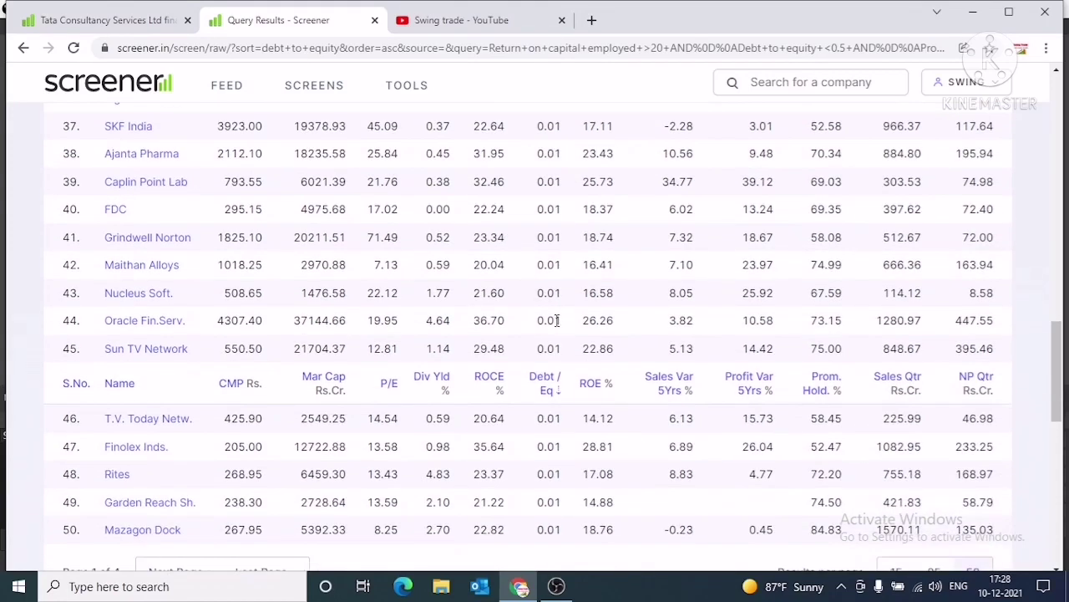
scroll(564, 367, "down", 2)
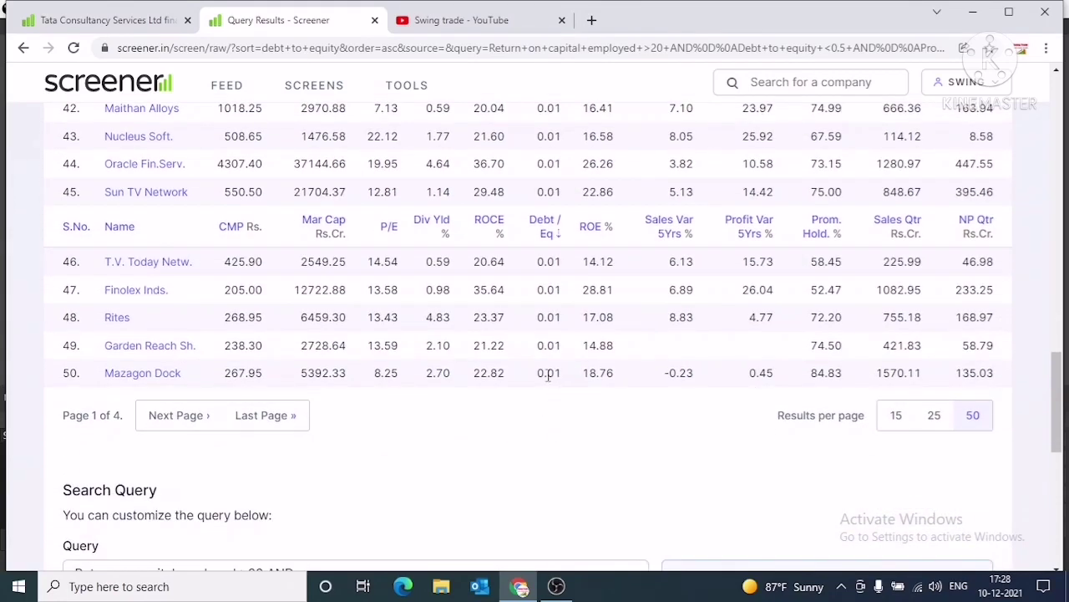
Step: Open the second page of results and examine the debt to equity values of its companies
left_click(172, 415)
scroll(341, 399, "down", 5)
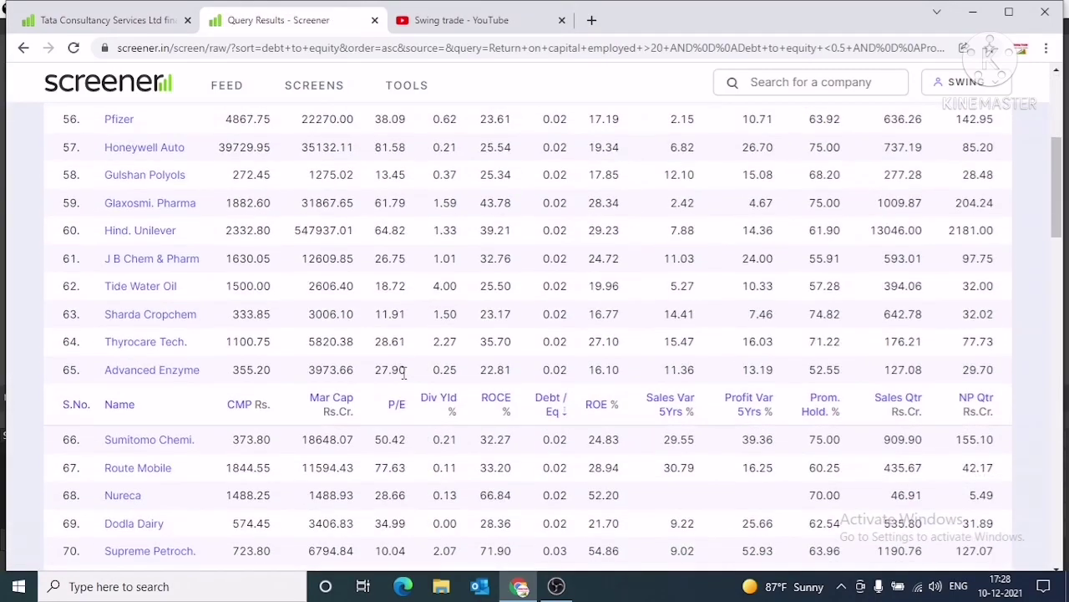
scroll(404, 373, "down", 7)
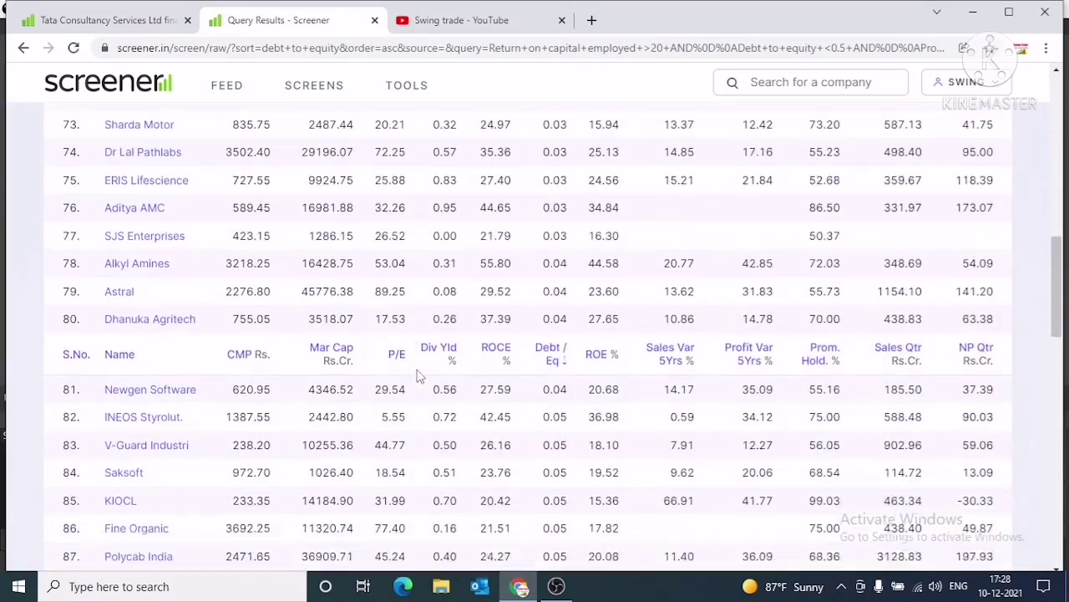
scroll(421, 375, "down", 5)
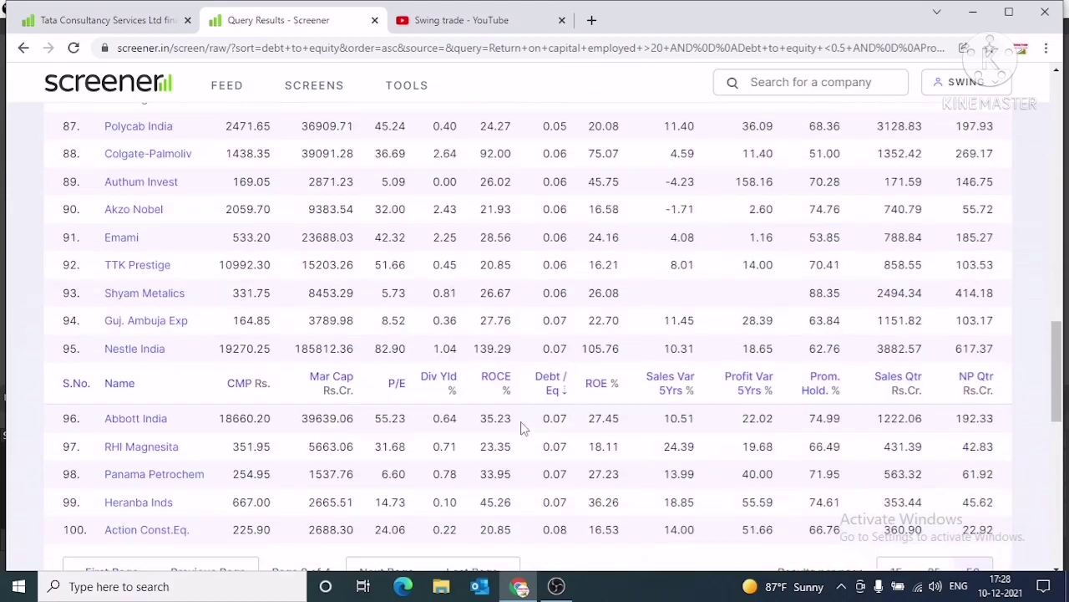
scroll(565, 339, "down", 4)
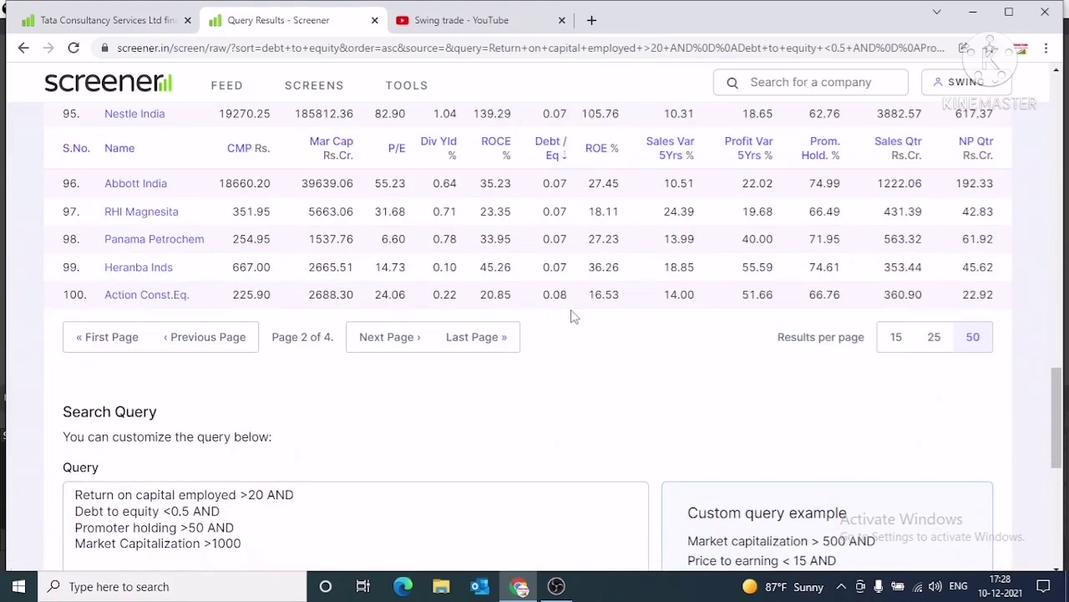
scroll(573, 312, "up", 20)
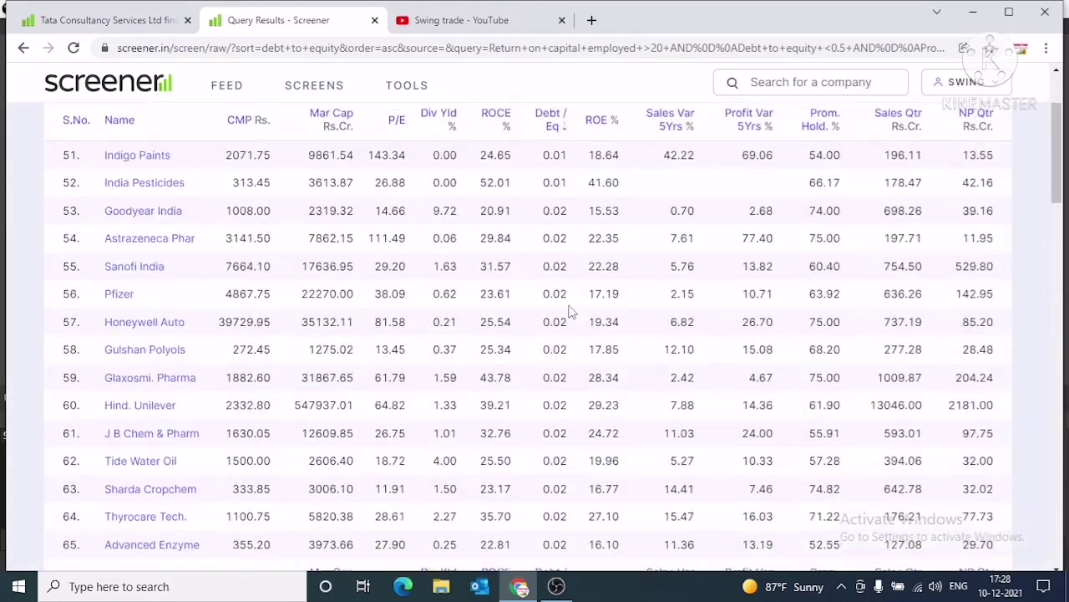
scroll(573, 312, "down", 10)
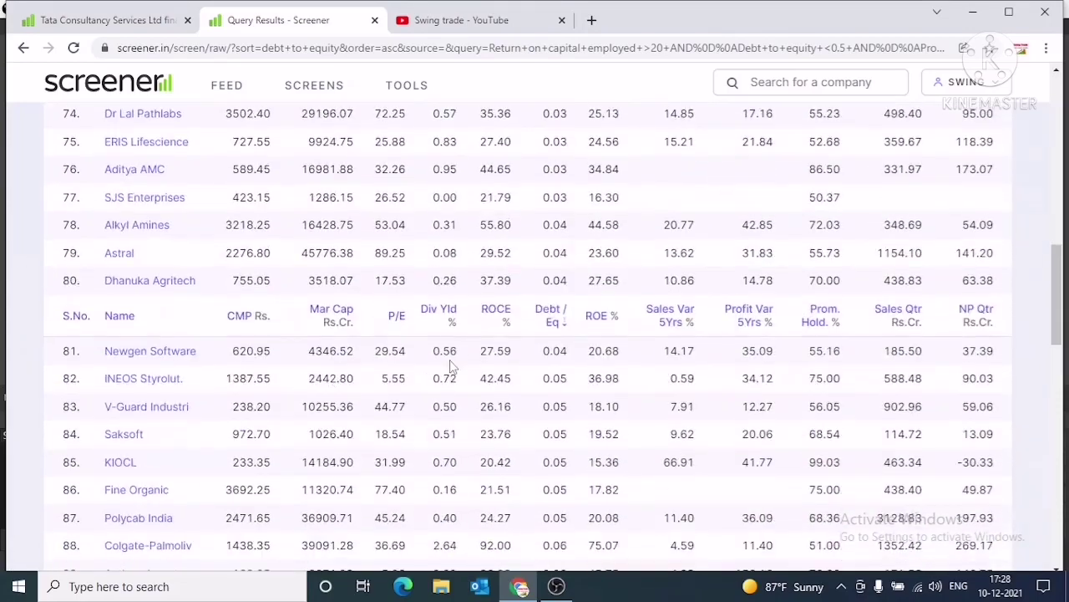
scroll(455, 374, "down", 3)
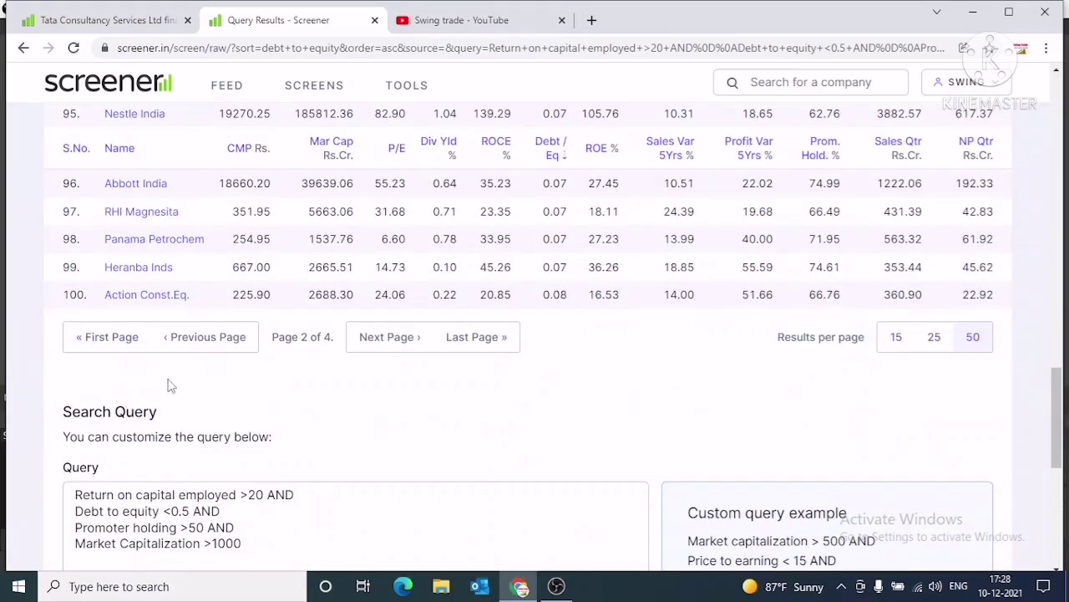
Step: Return to the first results page and sort it by market capitalization in ascending order to check the smallest companies
left_click(101, 339)
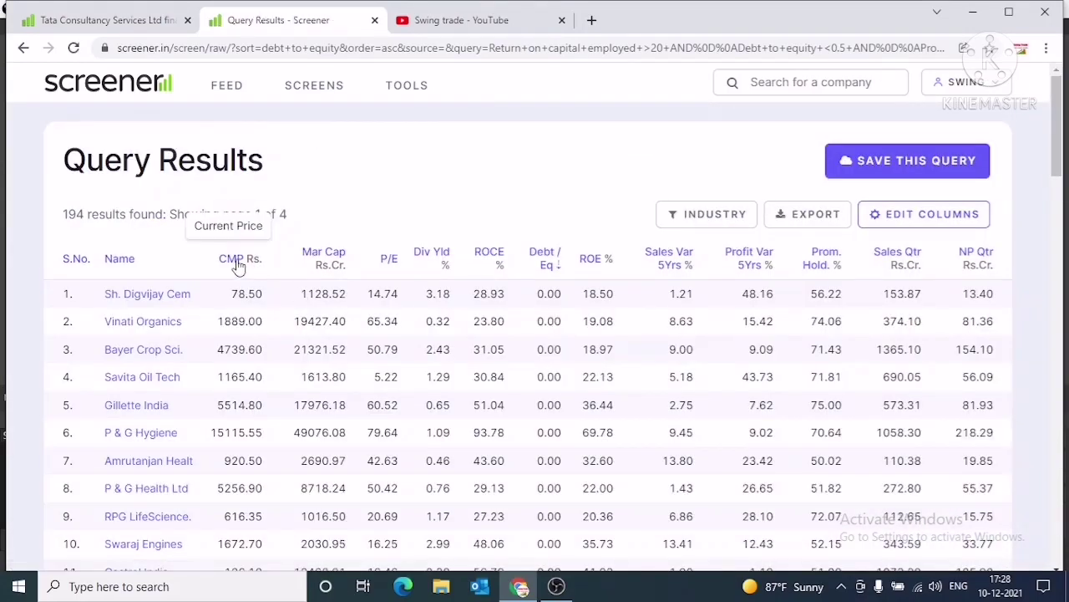
left_click(330, 259)
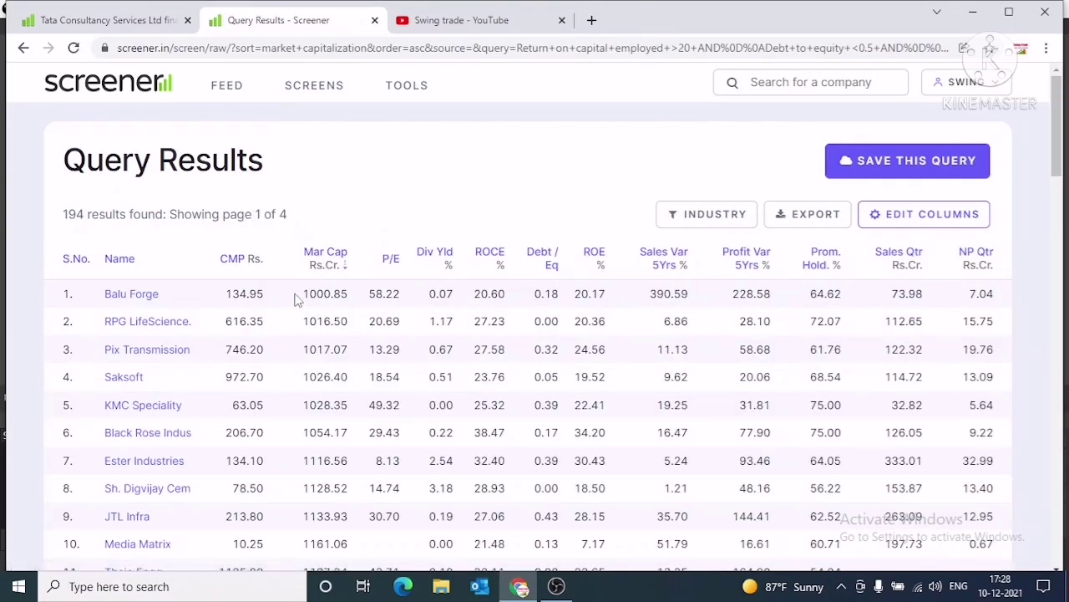
left_click_drag(302, 294, 347, 544)
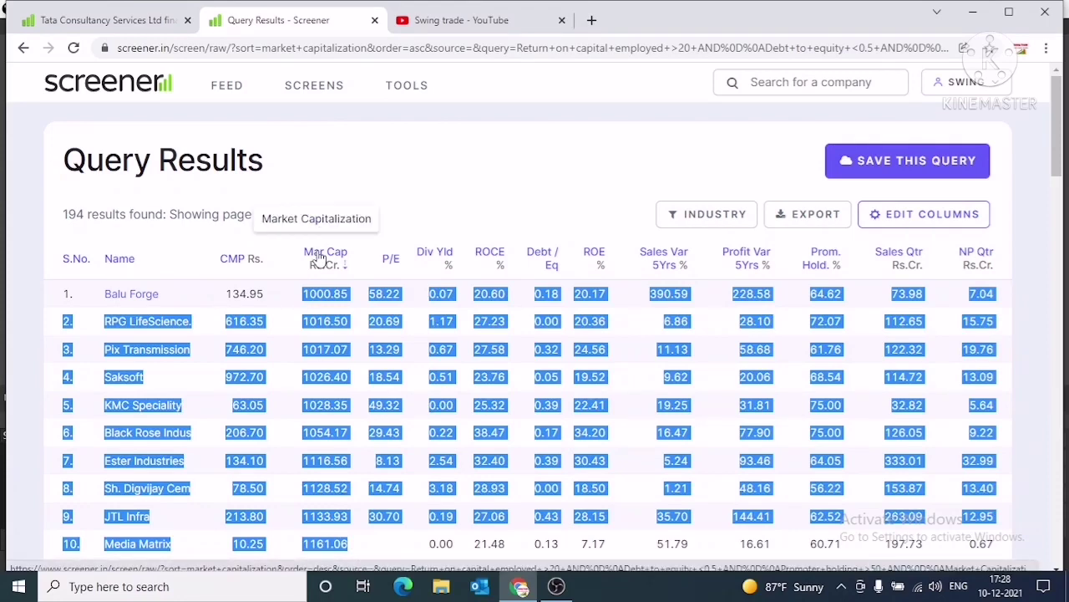
Step: Sort the results by market capitalization in descending order and review the list from the largest company down
left_click(320, 259)
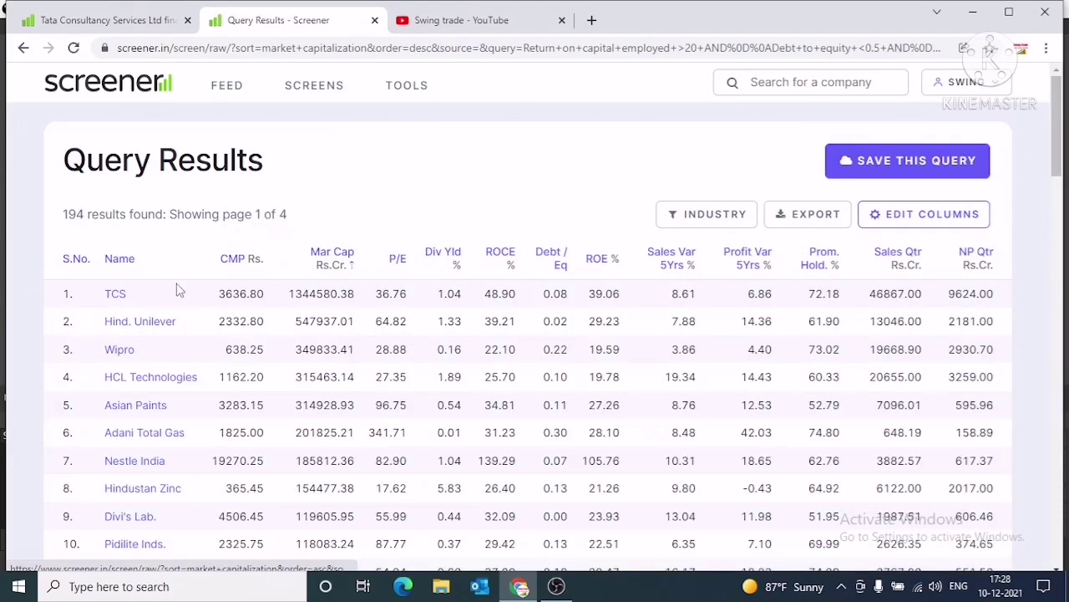
left_click_drag(94, 297, 178, 291)
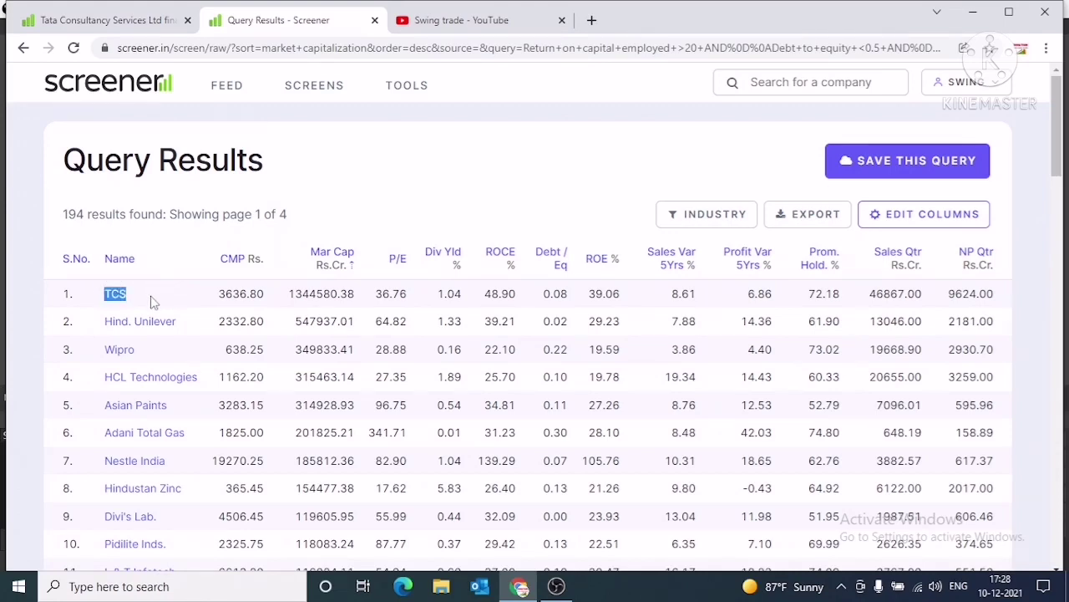
left_click(159, 296)
left_click_drag(296, 292, 352, 292)
left_click(351, 292)
scroll(352, 292, "down", 7)
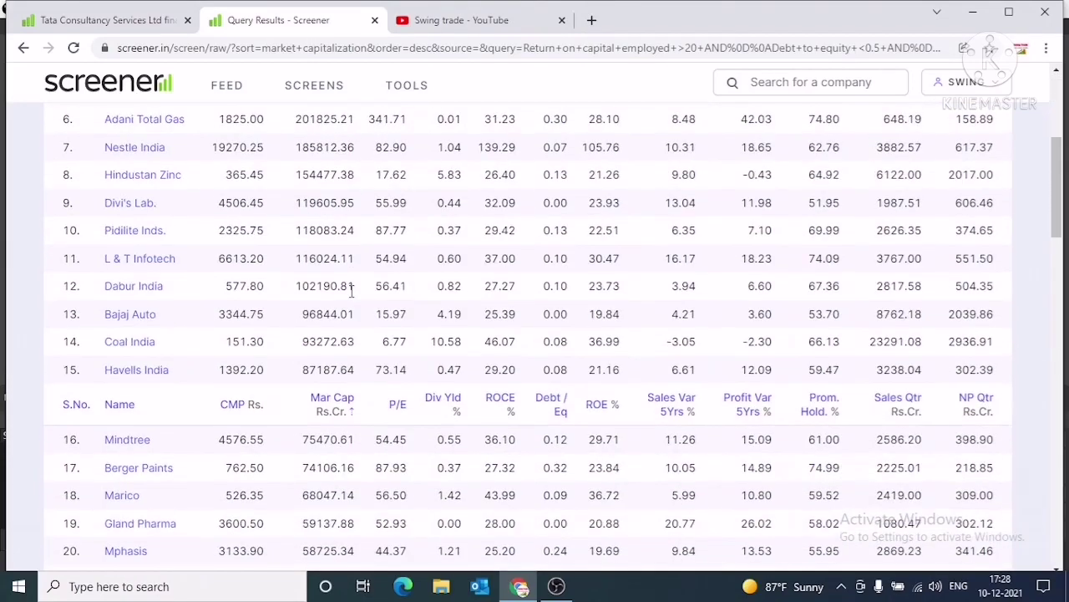
scroll(351, 293, "down", 7)
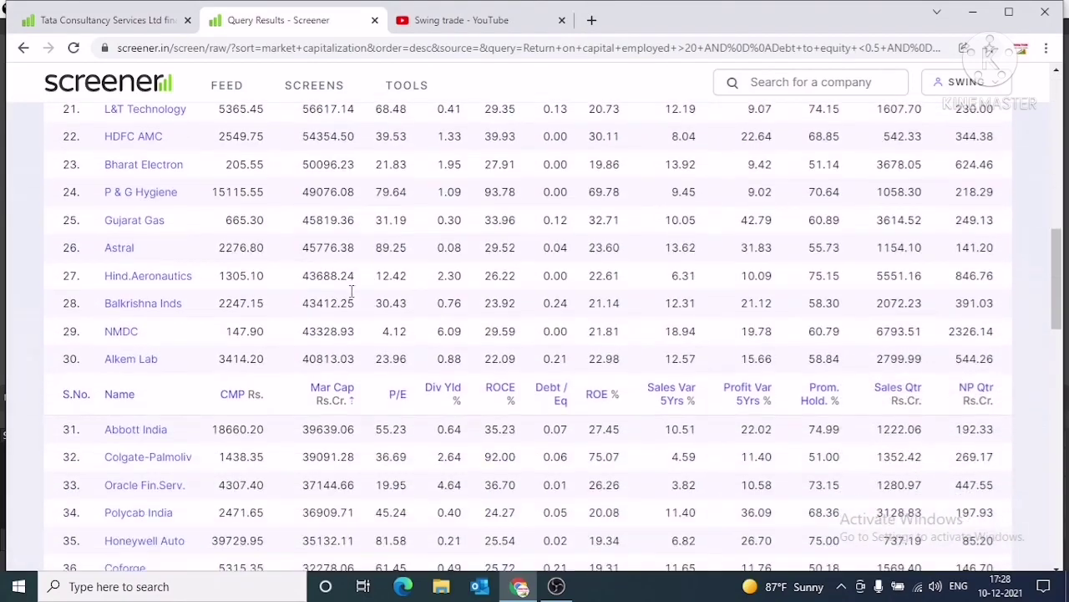
Step: Examine the market capitalization of SKF India at the end of the first results page
scroll(352, 298, "down", 5)
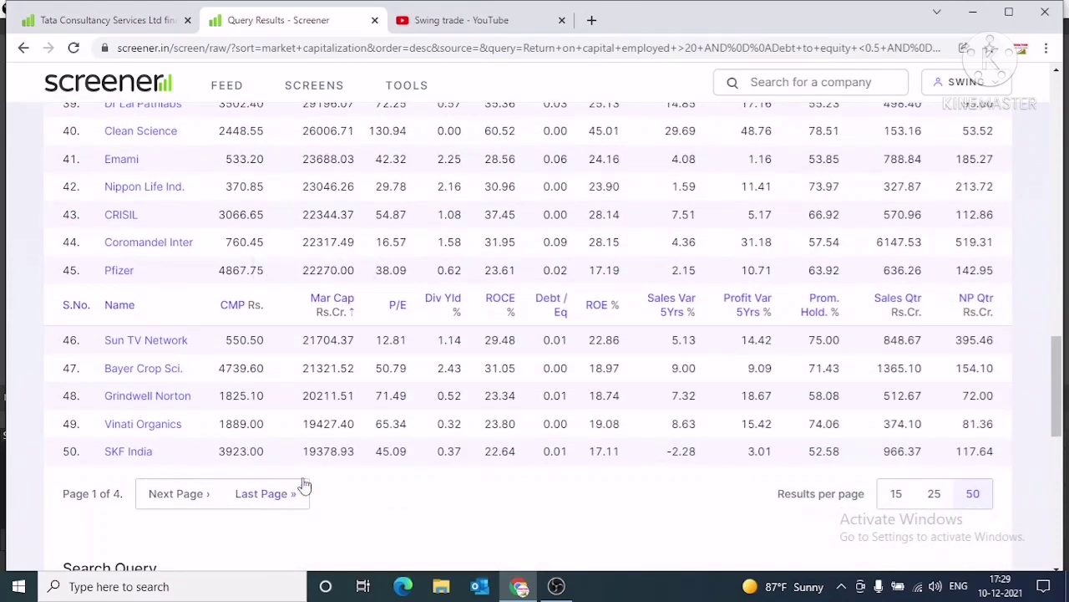
left_click_drag(297, 456, 348, 448)
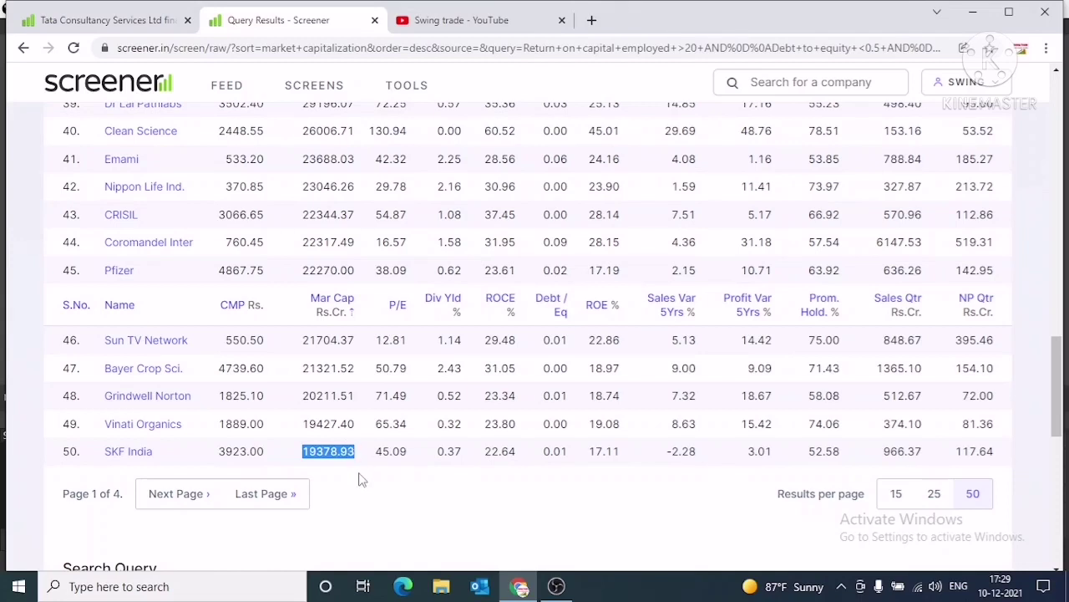
left_click(363, 479)
left_click_drag(304, 451, 342, 454)
left_click(350, 482)
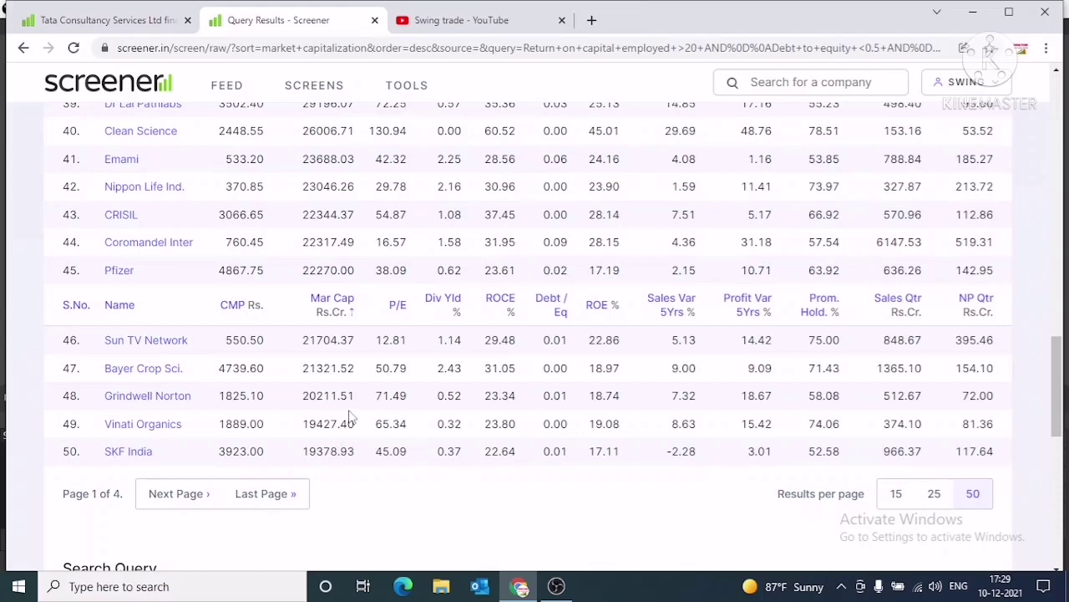
Step: Go back up the list from SKF India and compare the market capitalizations of TCS, Hind. Unilever and Wipro
left_click_drag(102, 451, 222, 215)
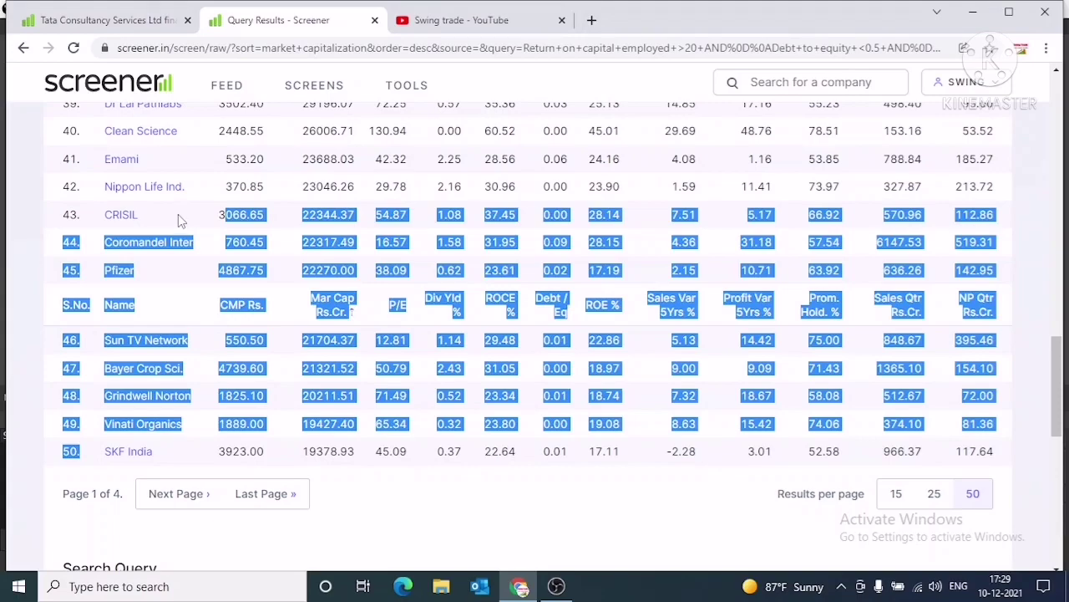
scroll(178, 214, "up", 4)
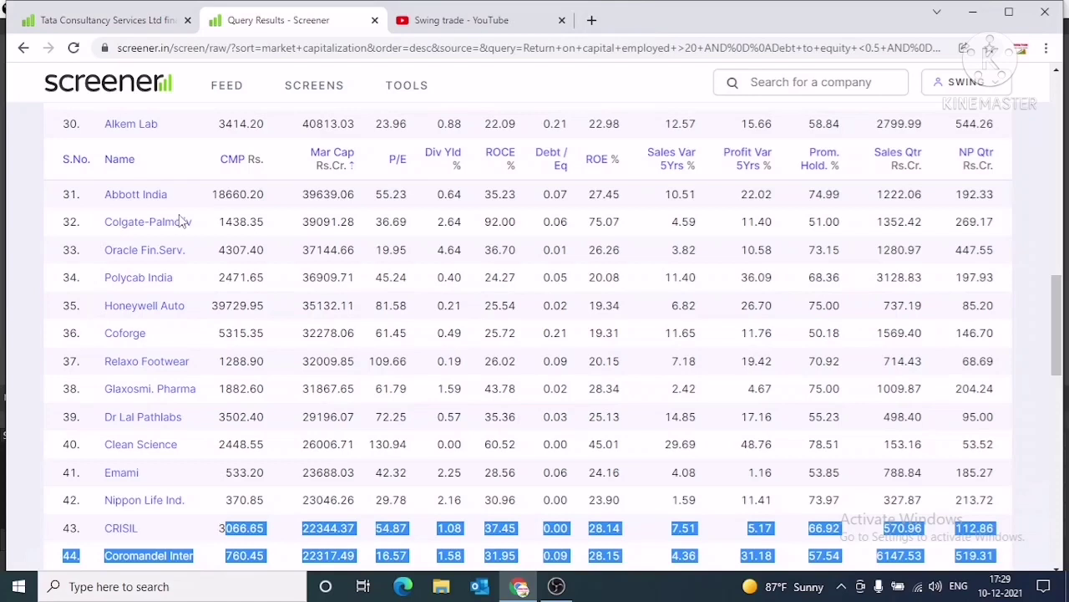
scroll(179, 221, "up", 1)
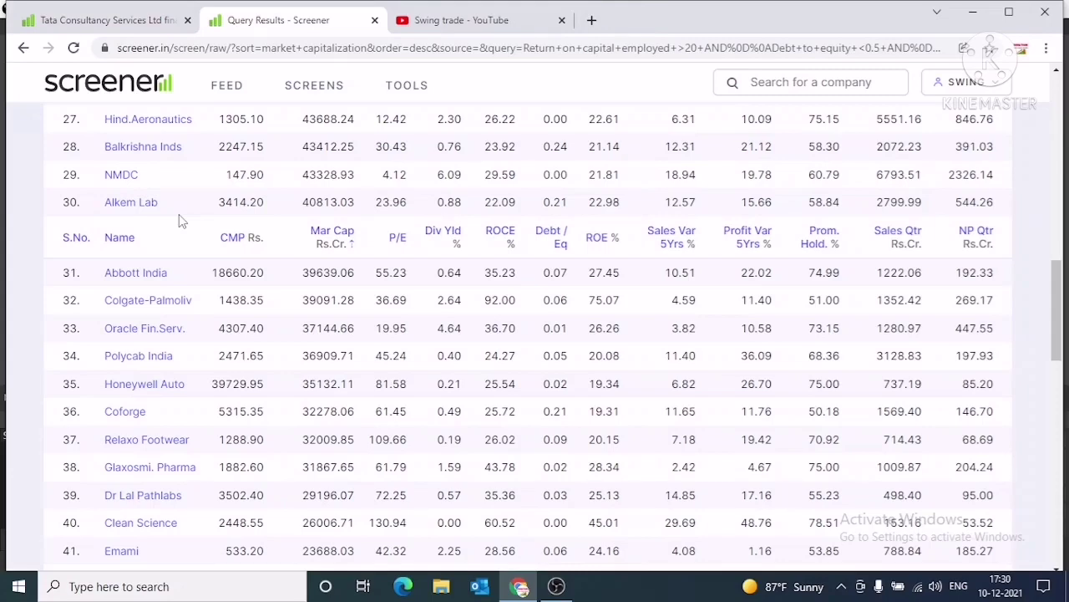
scroll(180, 221, "up", 4)
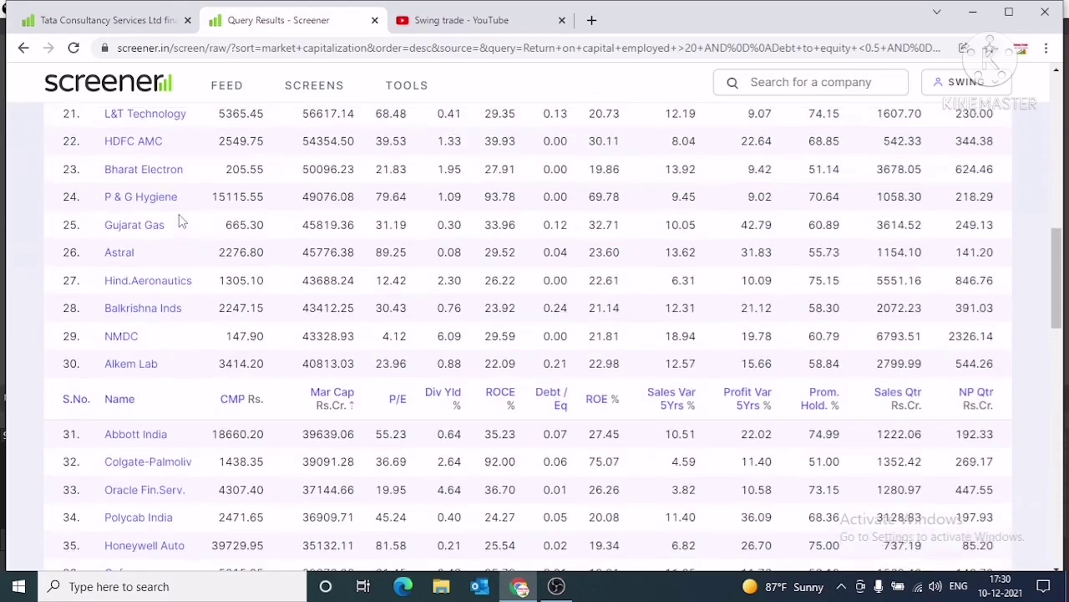
scroll(183, 221, "up", 6)
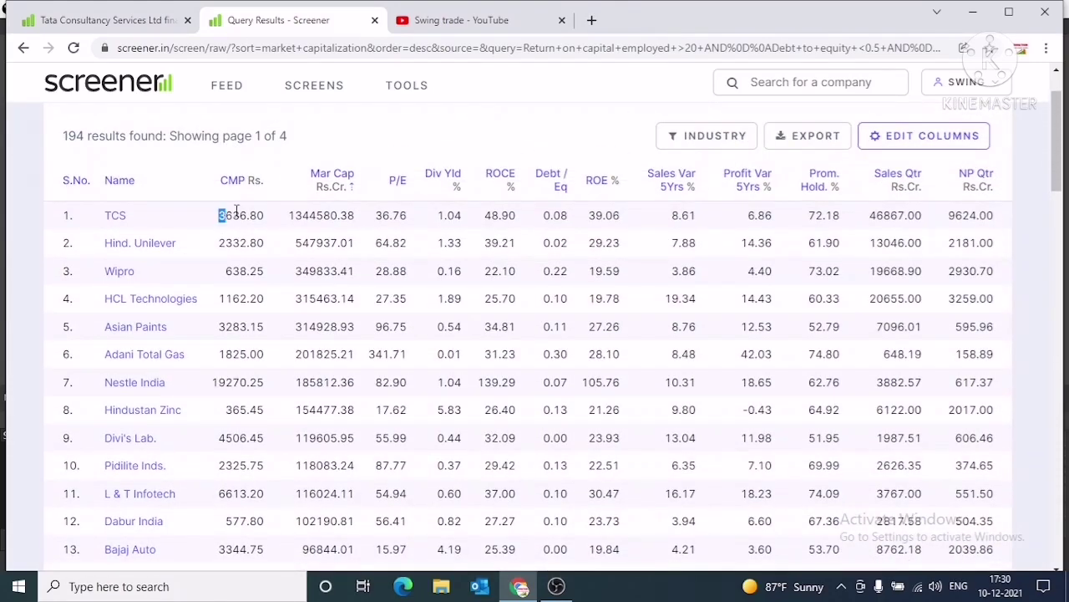
left_click_drag(217, 215, 362, 217)
left_click_drag(292, 243, 356, 243)
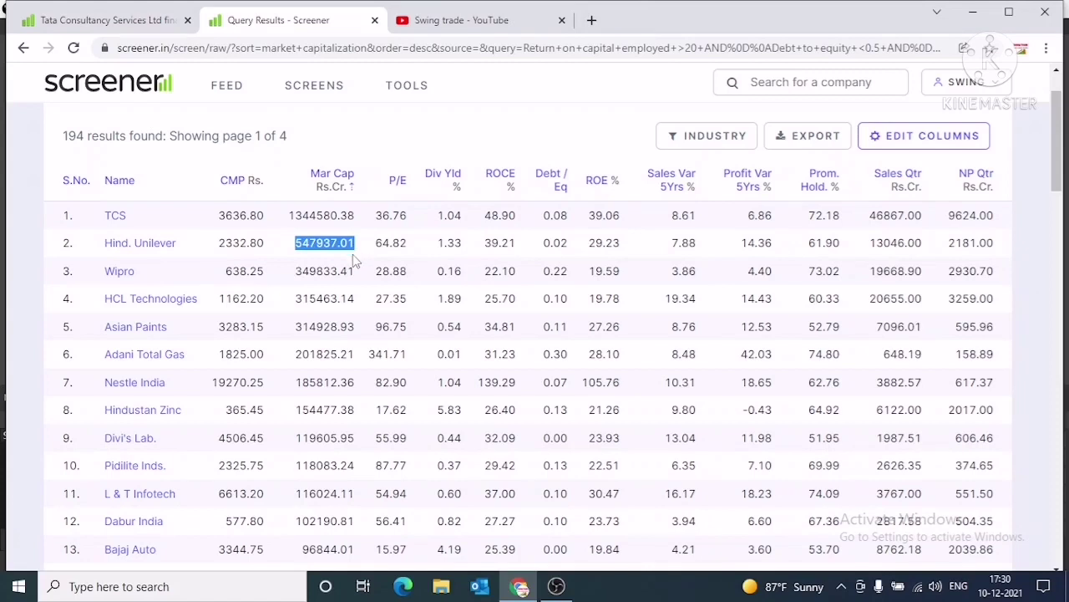
left_click_drag(294, 276, 357, 281)
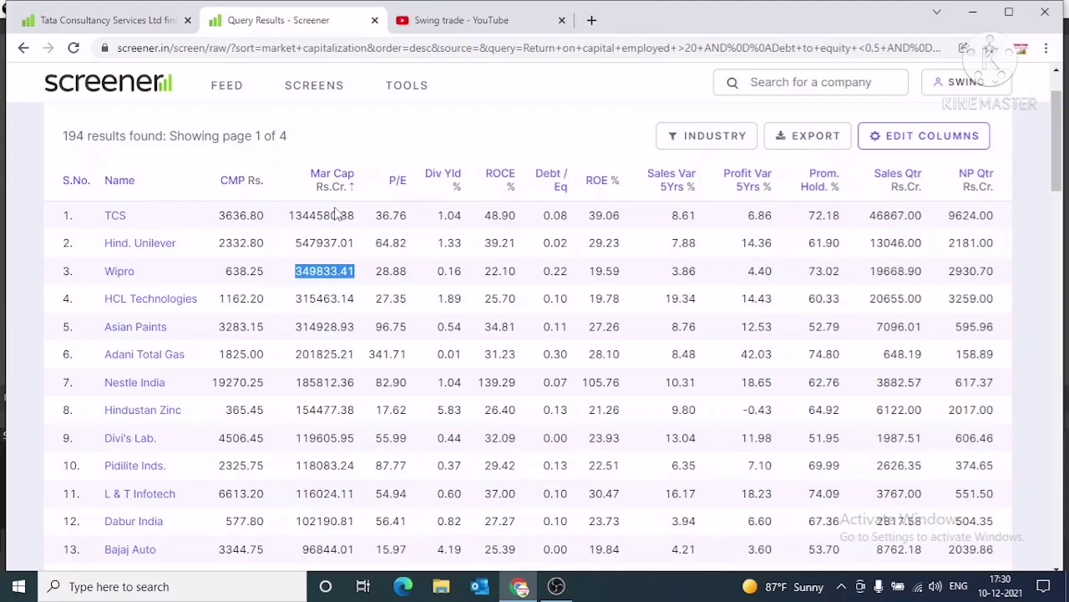
Step: Skim the whole first results page down to the search query and return to the largest companies
scroll(336, 215, "down", 10)
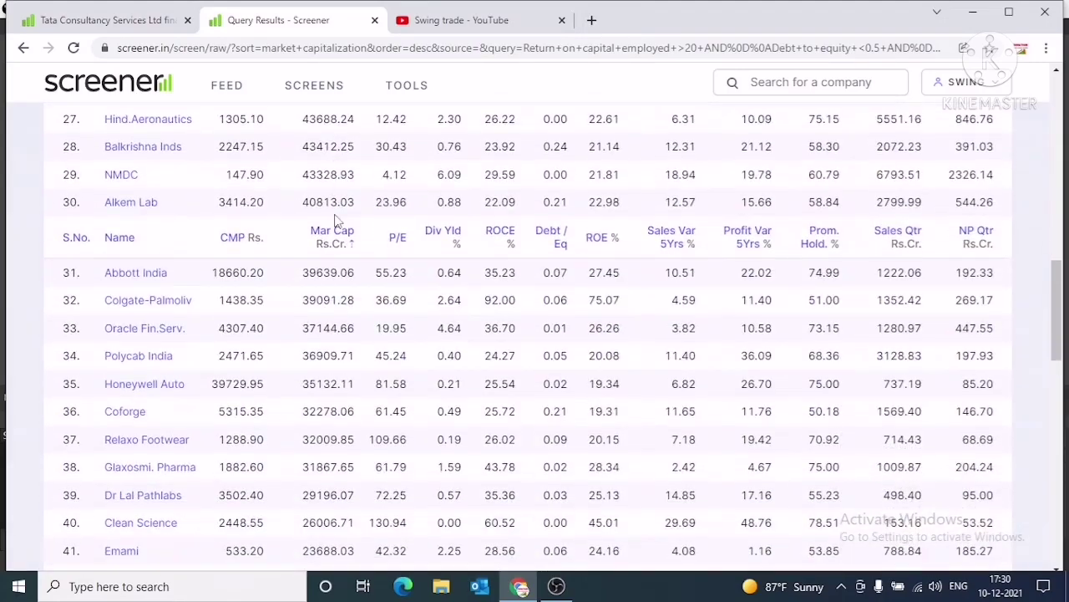
scroll(337, 218, "down", 7)
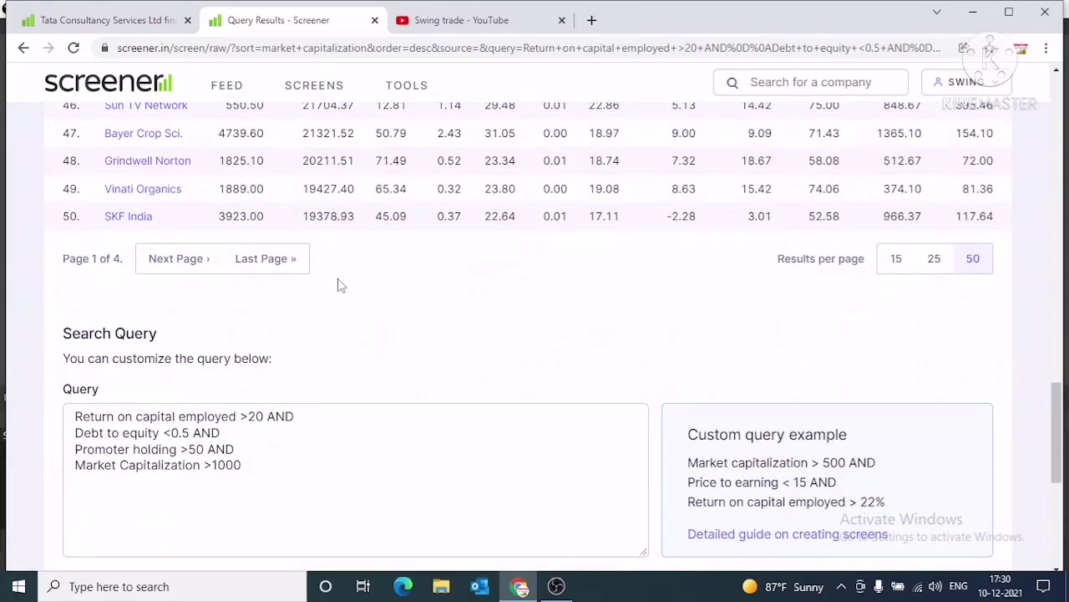
scroll(339, 259, "up", 9)
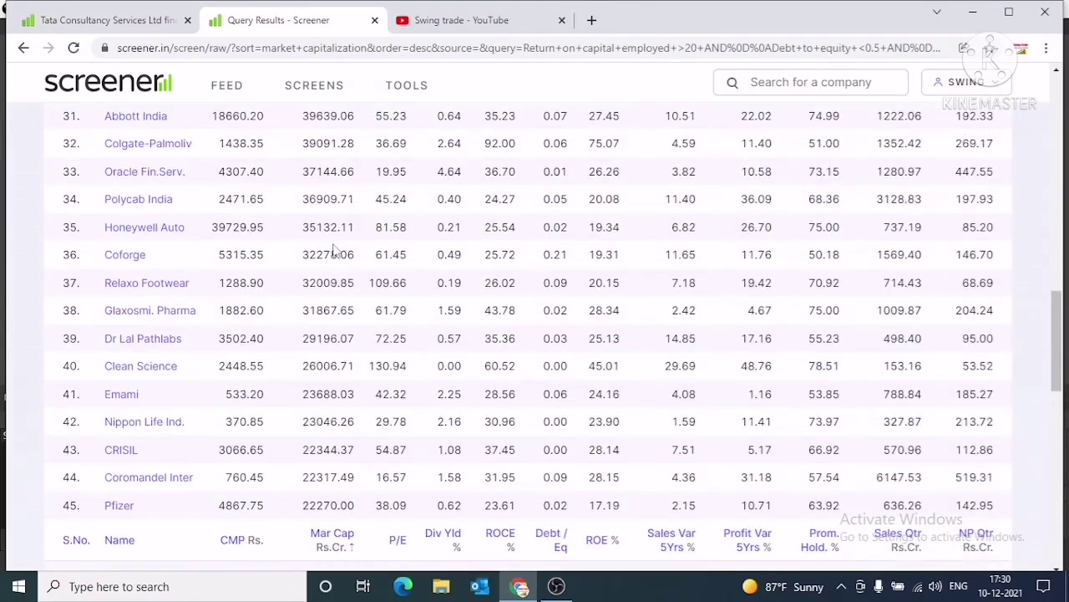
scroll(334, 244, "up", 1)
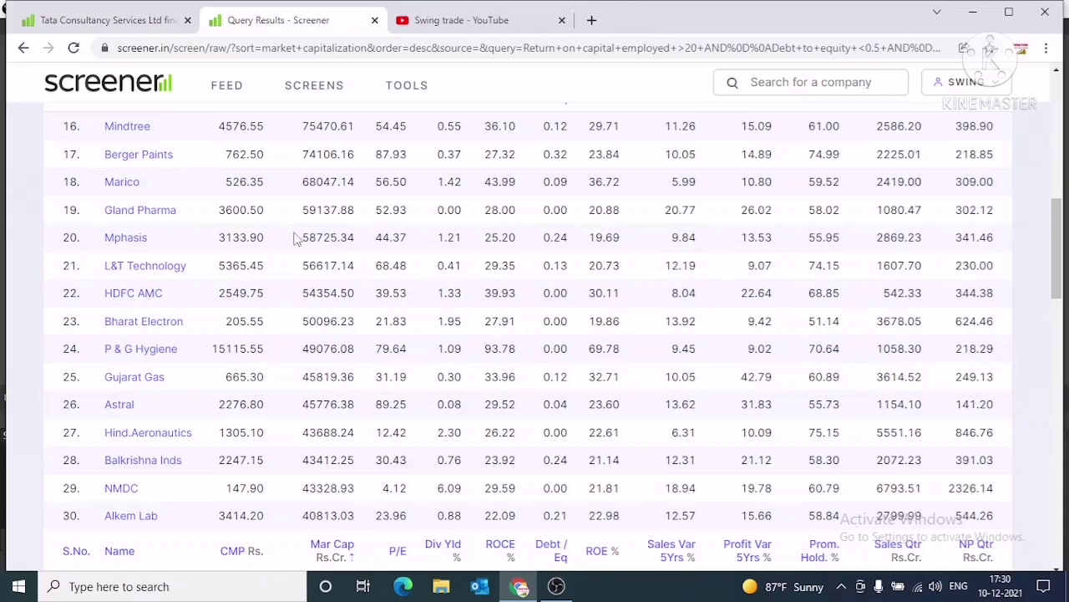
scroll(293, 238, "up", 10)
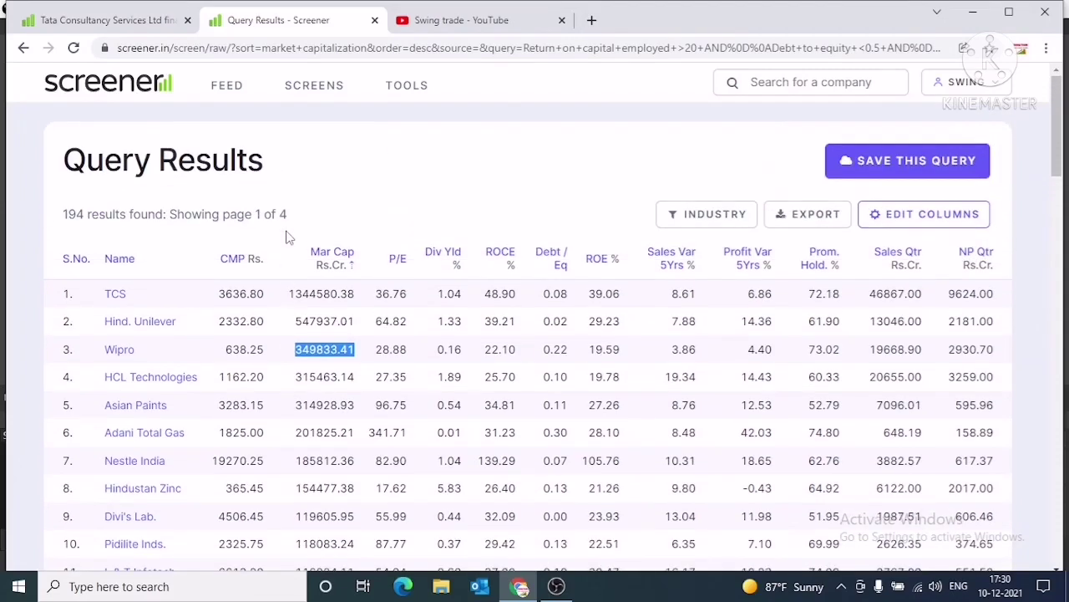
Step: Review the largest companies by name, from TCS and Hind. Unilever down past Hindustan Zinc
scroll(175, 259, "down", 2)
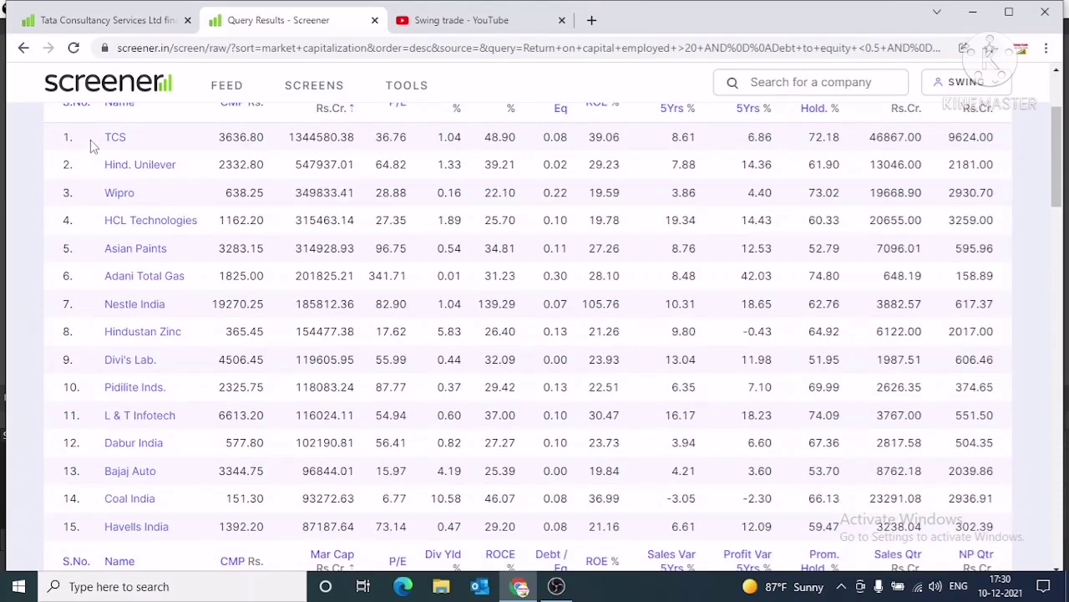
left_click_drag(91, 140, 177, 166)
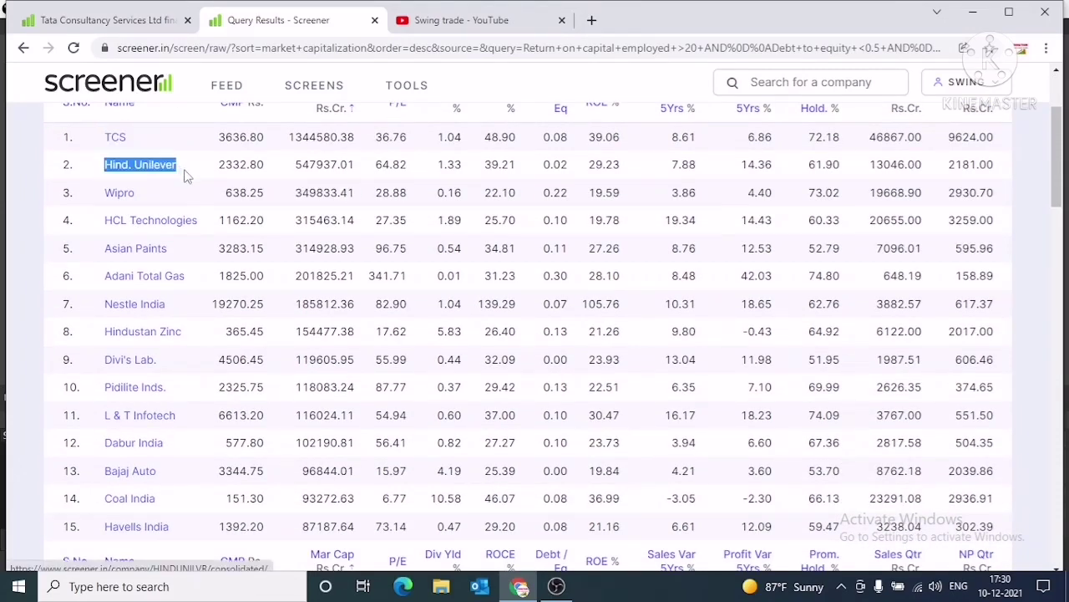
scroll(171, 220, "down", 1)
scroll(172, 220, "up", 1)
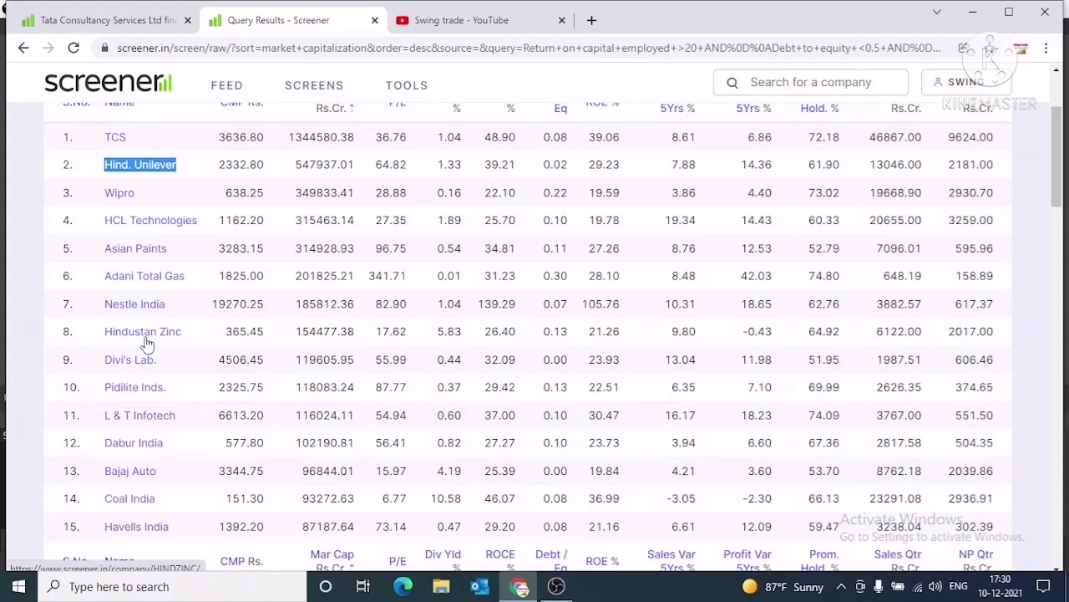
scroll(144, 351, "down", 2)
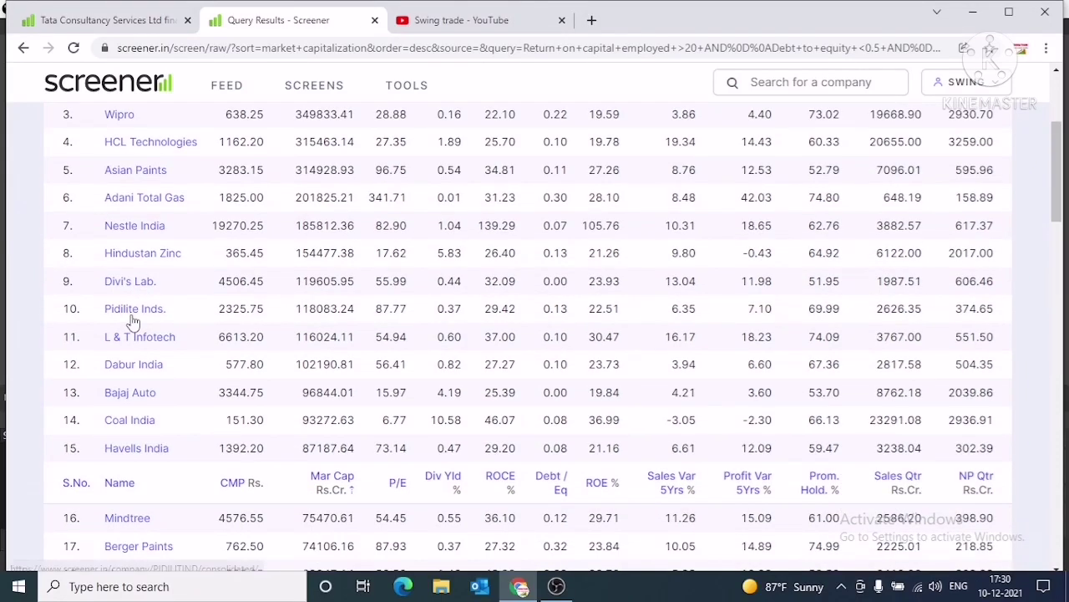
scroll(135, 316, "down", 2)
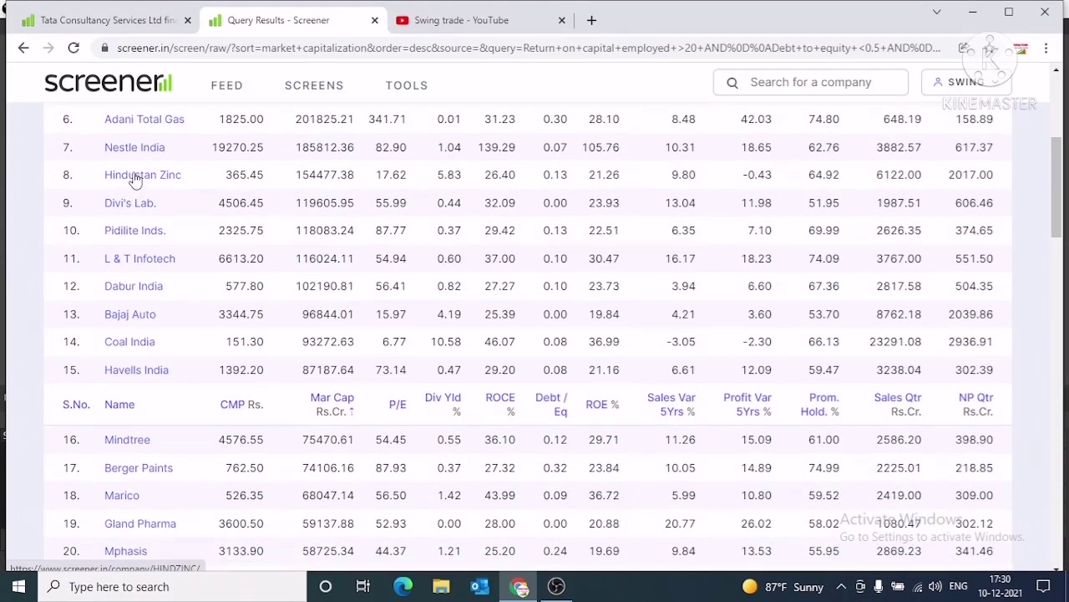
Step: Open Hindustan Zinc's company page, check the promoters in its shareholding pattern, and close the page
left_click(135, 177)
left_click(732, 118)
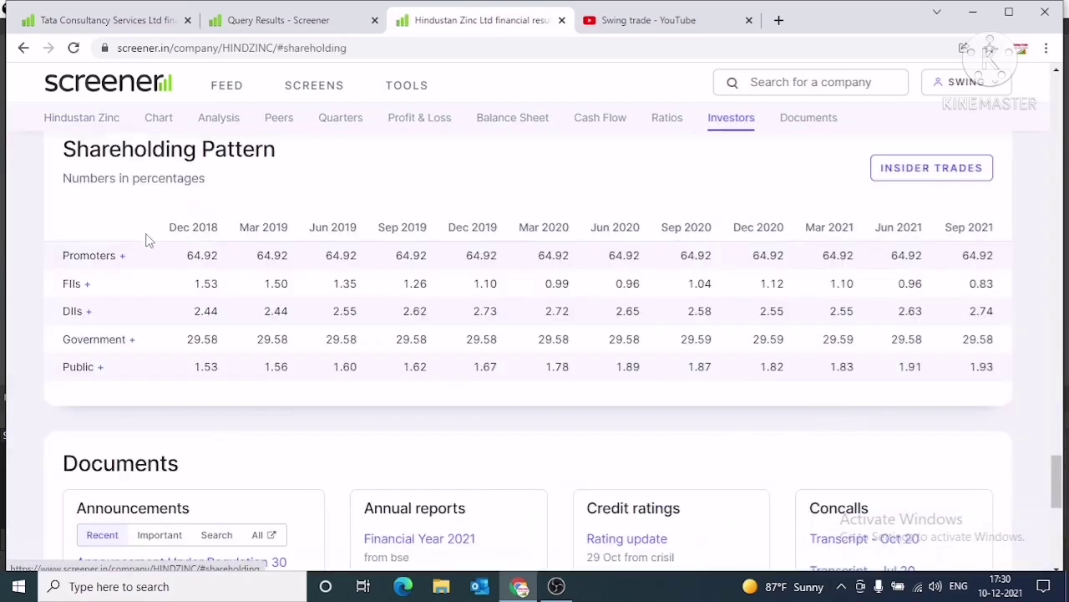
left_click(119, 261)
left_click(119, 261)
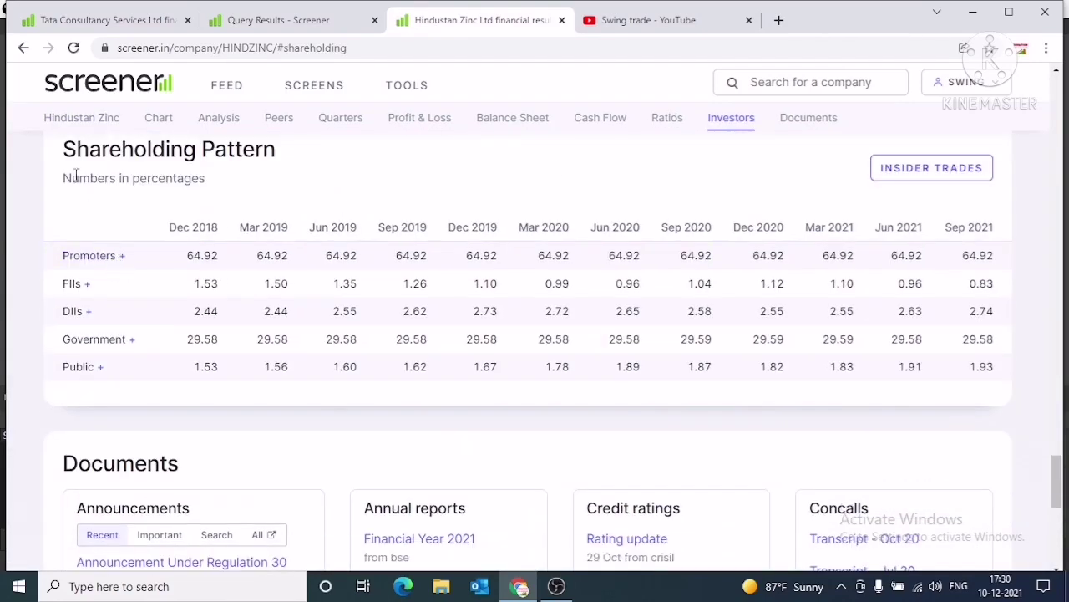
left_click(561, 20)
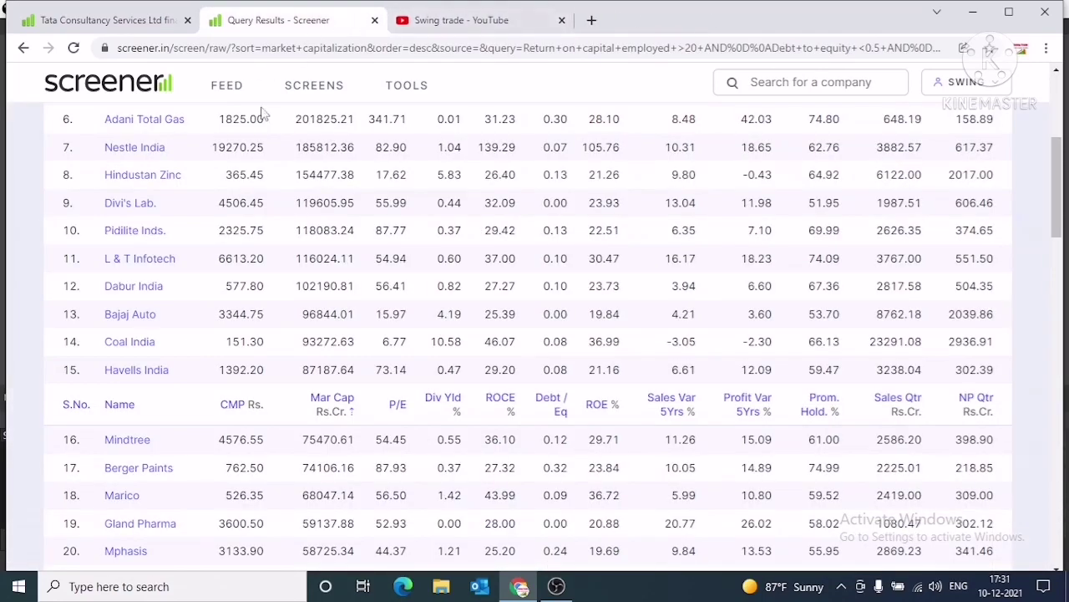
Step: Find Coal India in the query results and highlight its name
scroll(202, 234, "down", 1)
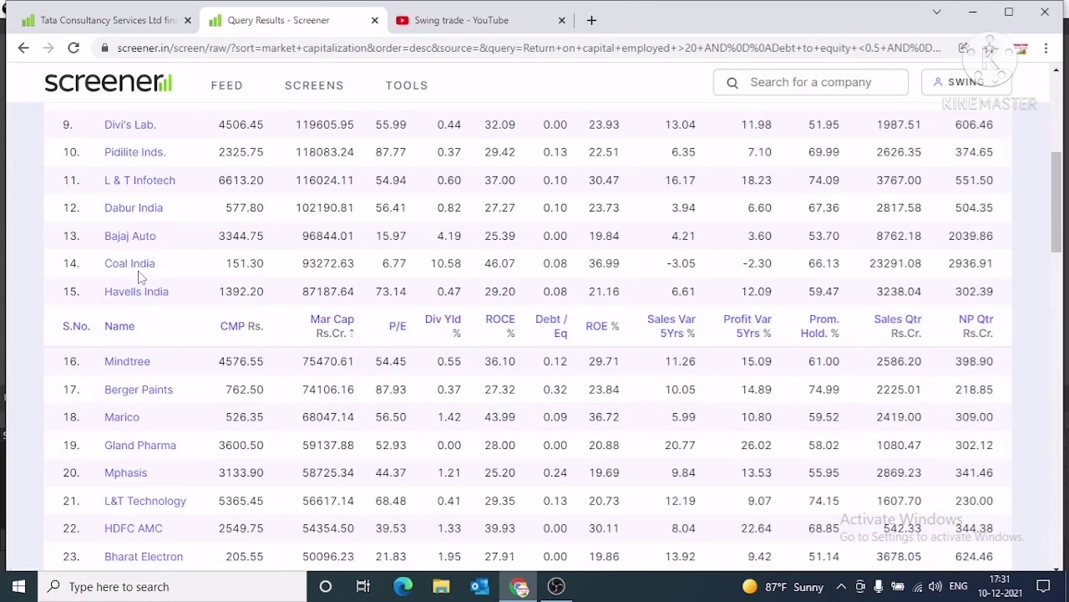
left_click_drag(174, 268, 104, 271)
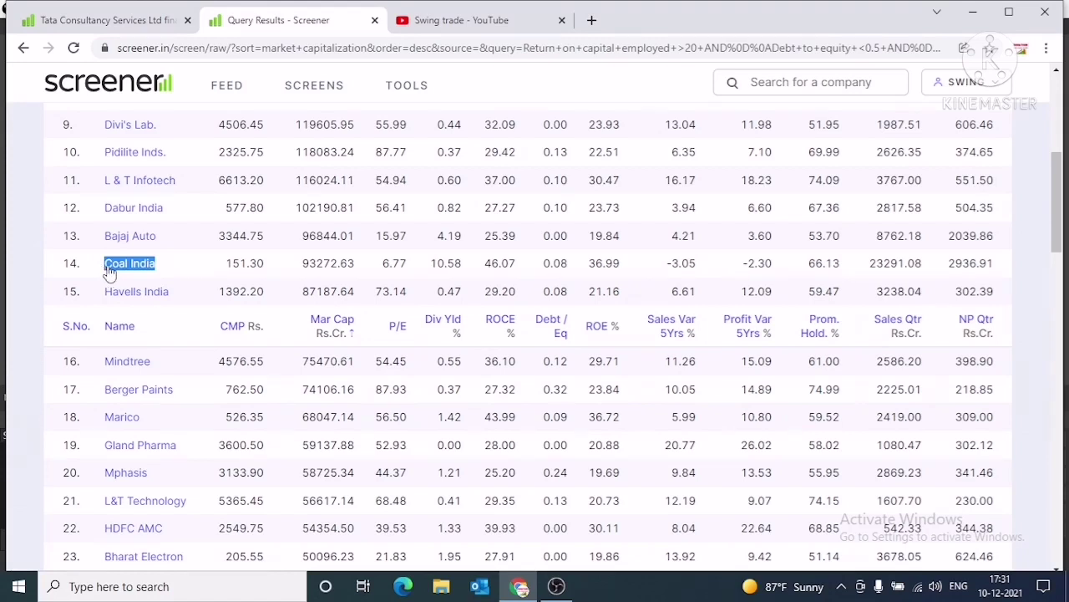
left_click(179, 267)
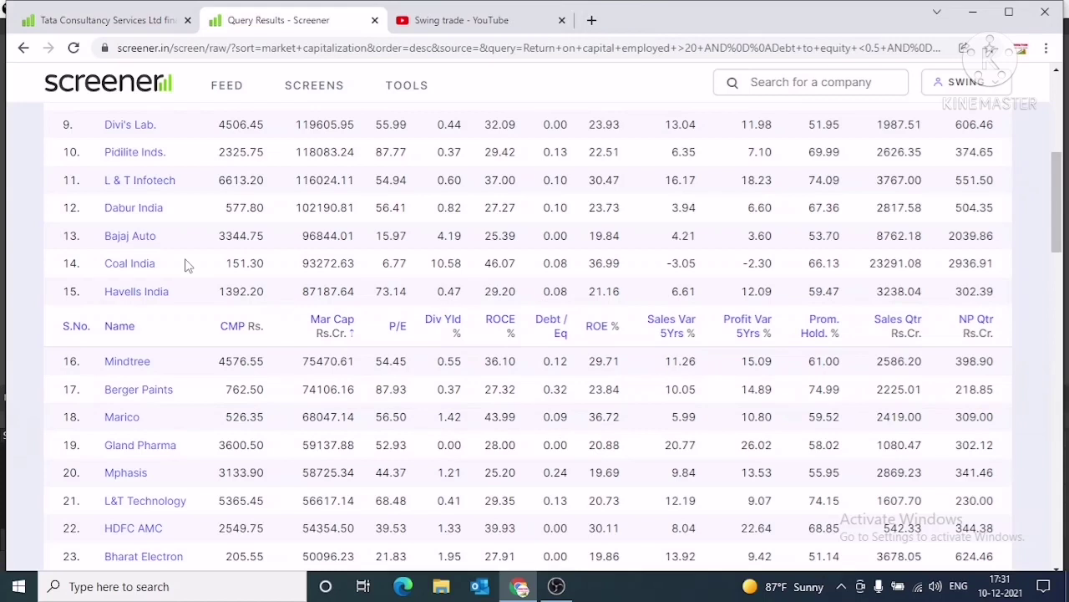
left_click_drag(176, 266, 106, 278)
left_click(178, 269)
left_click_drag(171, 267, 111, 265)
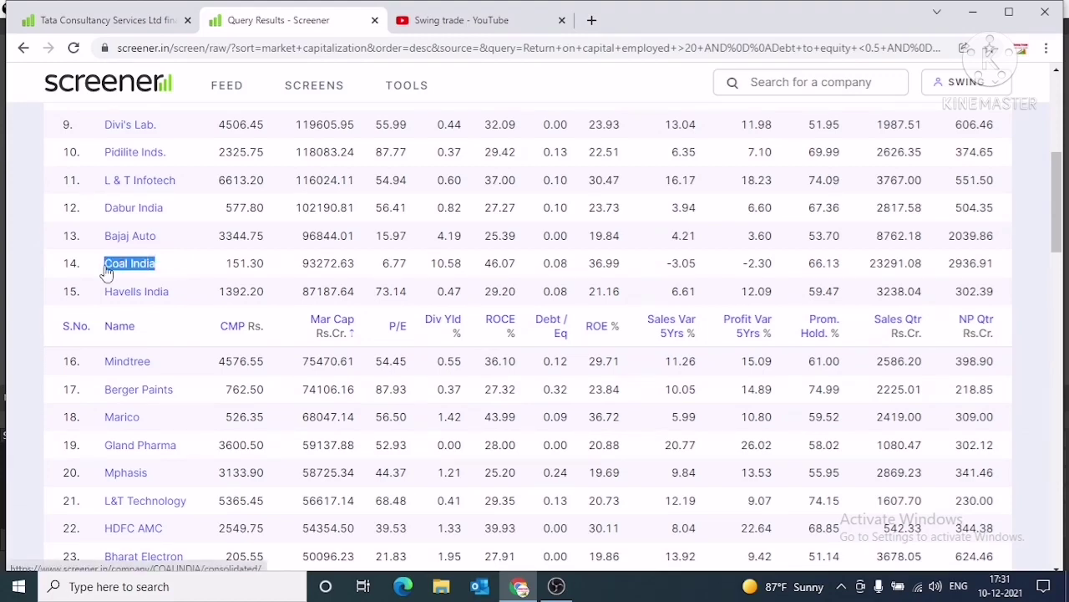
Step: Open Coal India's company page, examine the stock price CAGR under its profit and loss figures, and close the page
left_click(129, 266)
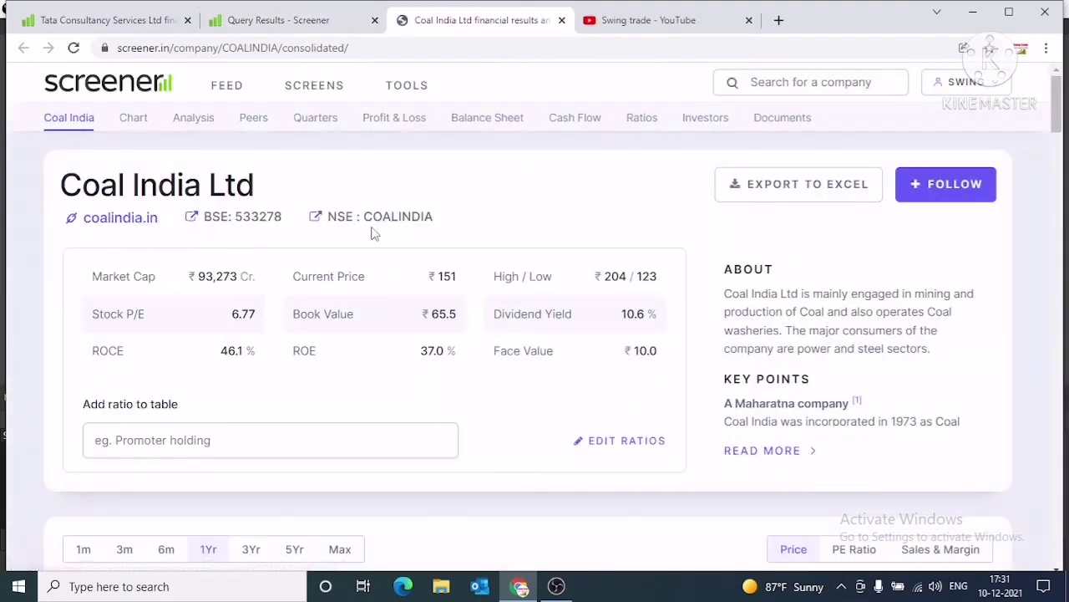
left_click(390, 121)
scroll(589, 250, "down", 3)
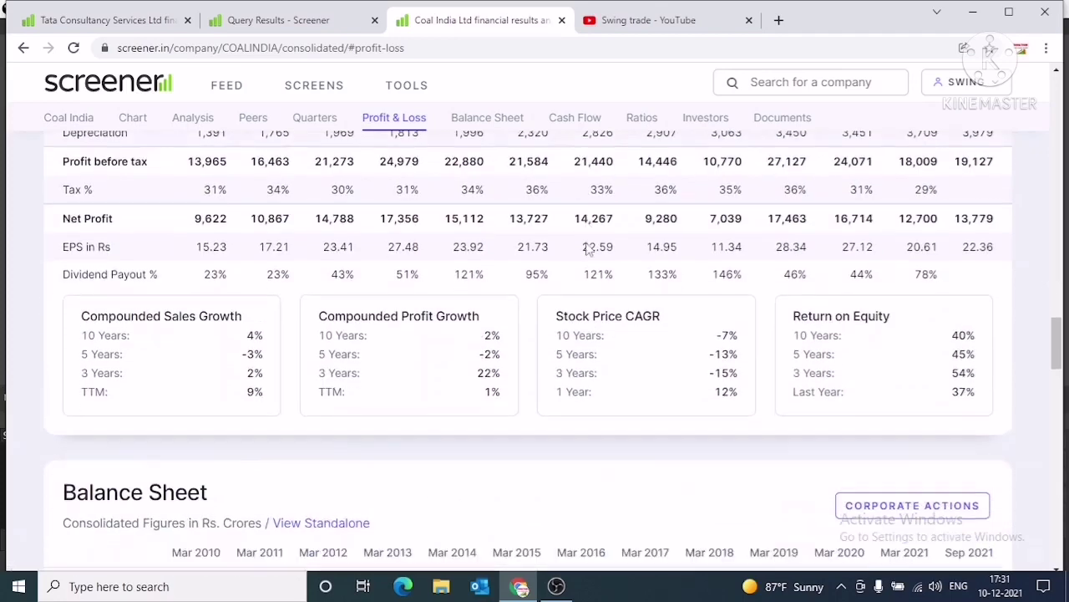
left_click_drag(703, 296, 748, 354)
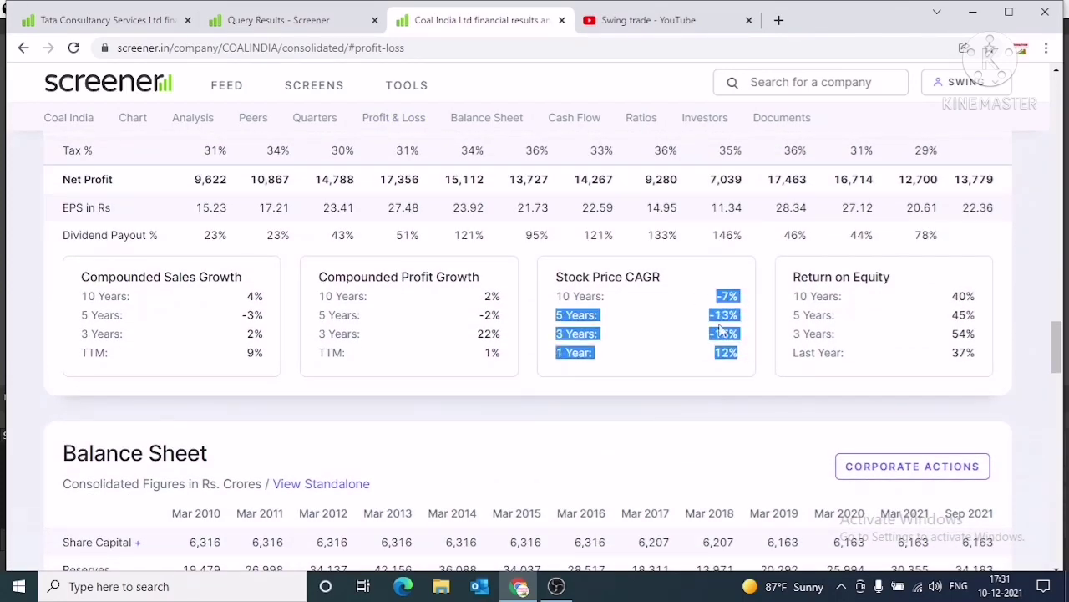
left_click_drag(716, 304, 730, 346)
left_click(561, 20)
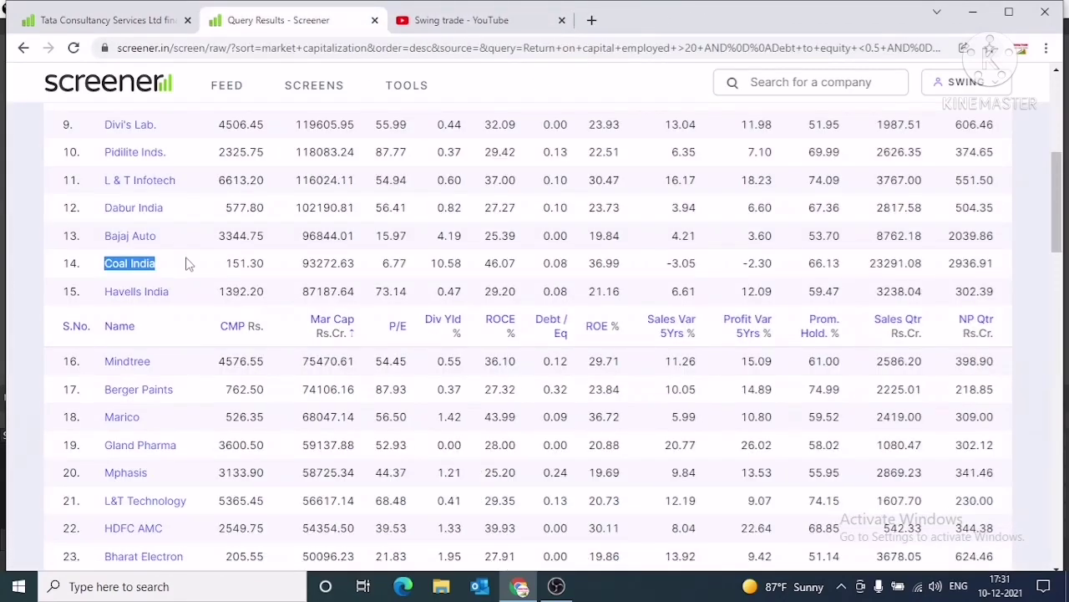
Step: Review the next companies in the results by name, from Havells India through Gland Pharma and onward
scroll(176, 267, "down", 1)
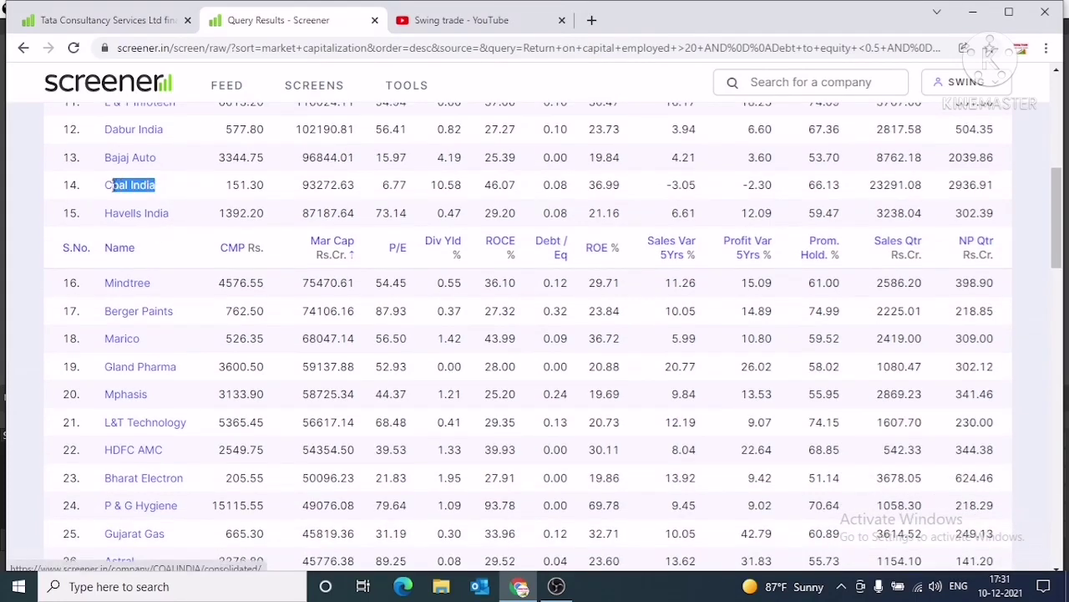
left_click_drag(101, 215, 170, 215)
left_click_drag(101, 284, 152, 284)
left_click_drag(103, 310, 166, 313)
left_click_drag(102, 340, 153, 348)
left_click_drag(102, 284, 151, 285)
left_click_drag(103, 340, 152, 345)
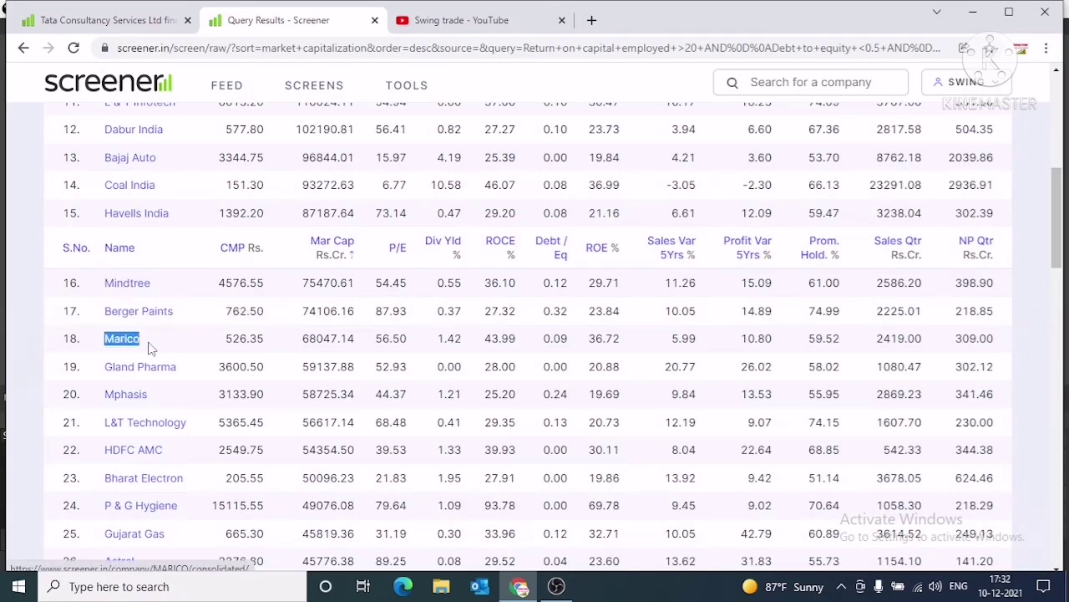
left_click_drag(97, 369, 177, 369)
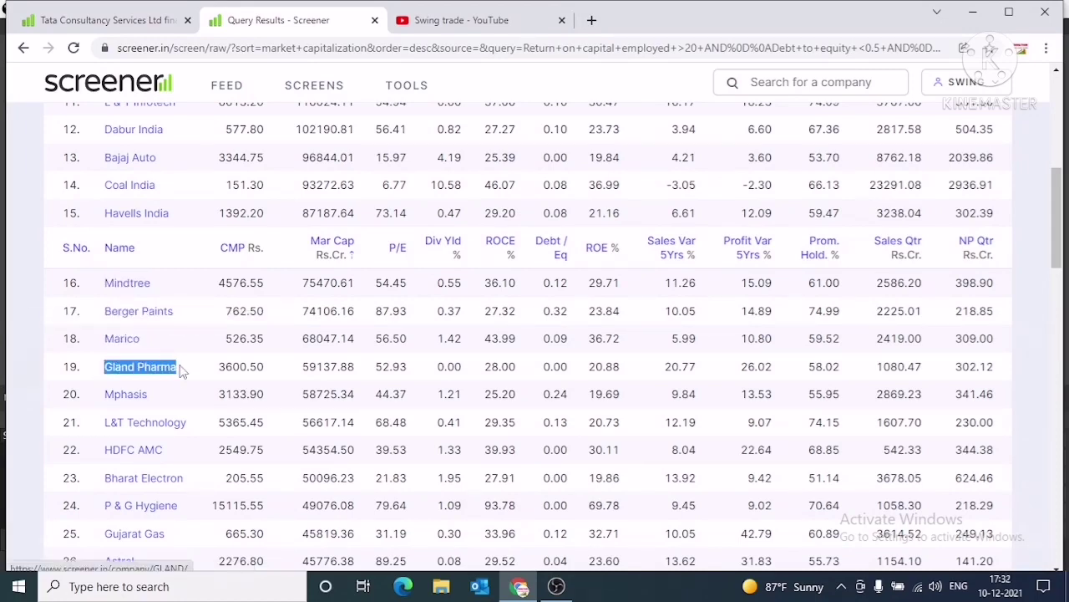
scroll(159, 372, "down", 1)
scroll(155, 370, "down", 1)
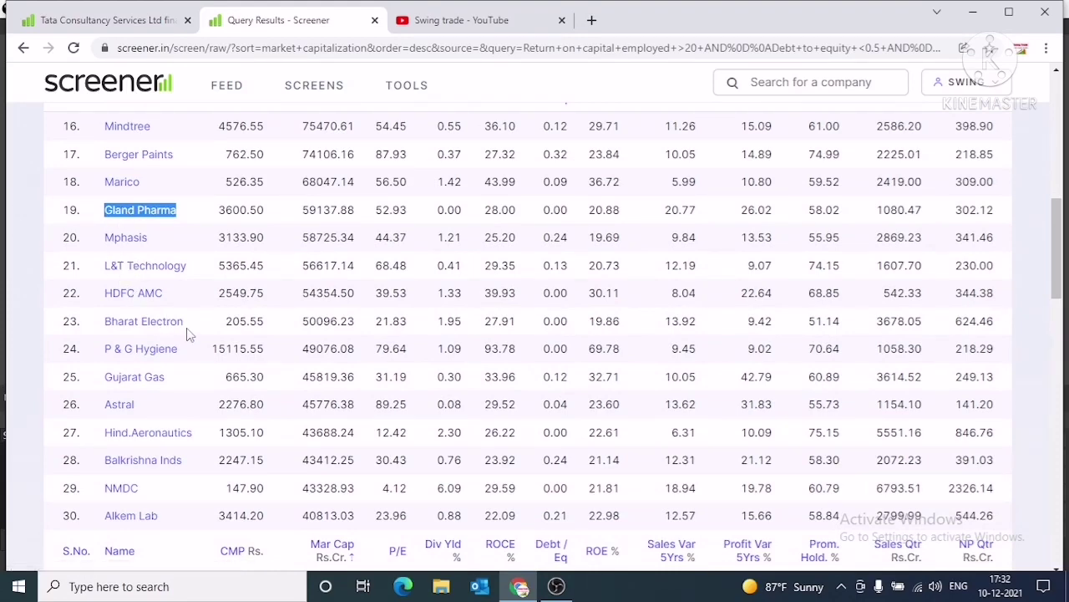
Step: Find NMDC in the query results, open its company page, expand the promoters in the shareholding pattern to check the holder, and close the page
scroll(188, 330, "down", 3)
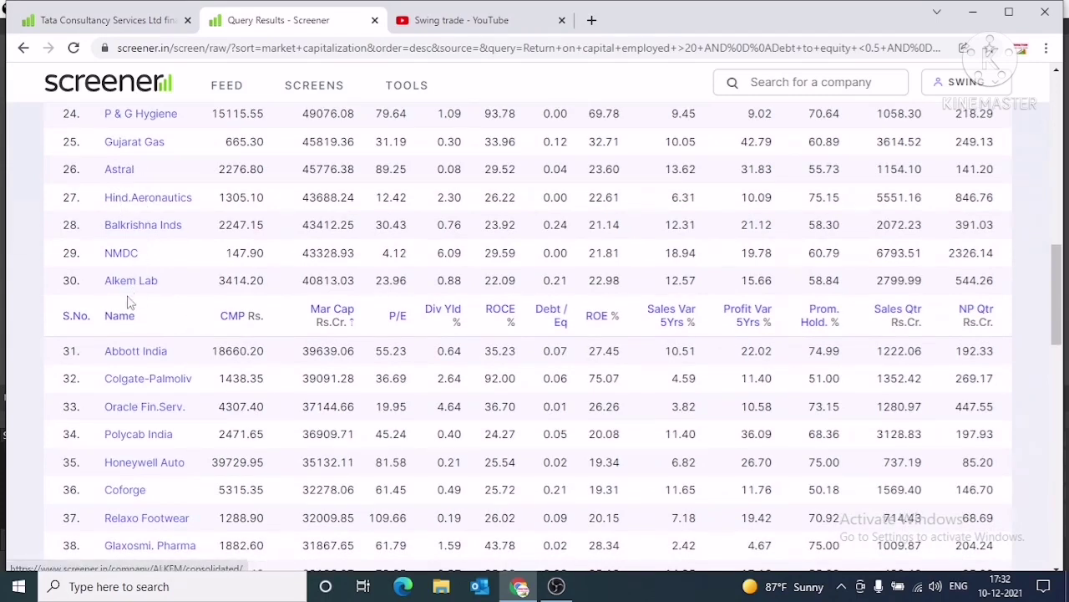
left_click_drag(100, 254, 140, 257)
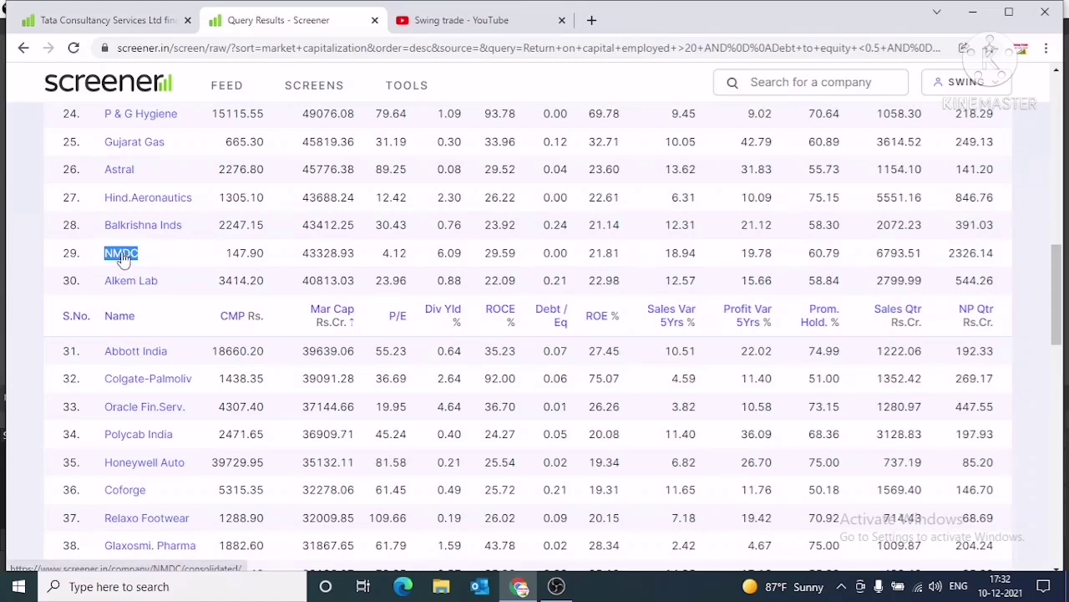
left_click(122, 255)
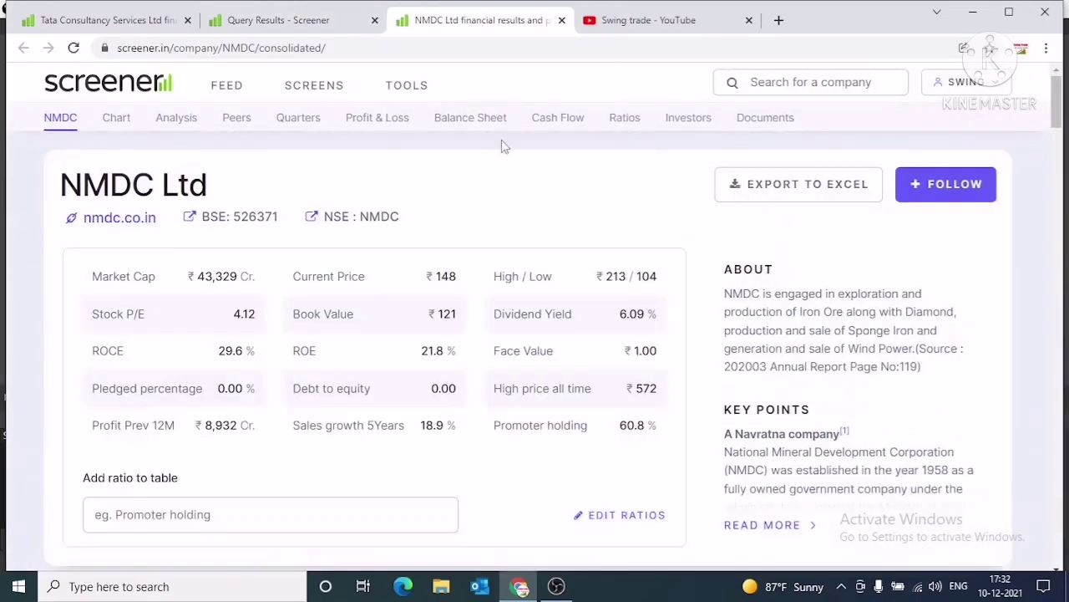
left_click(691, 122)
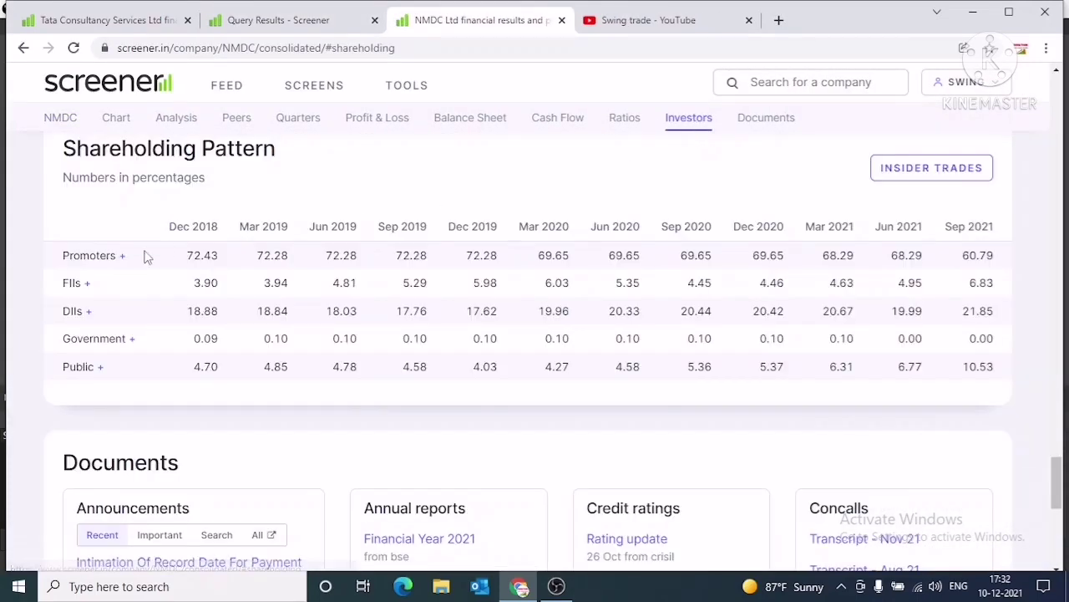
left_click(107, 262)
left_click_drag(51, 289, 157, 285)
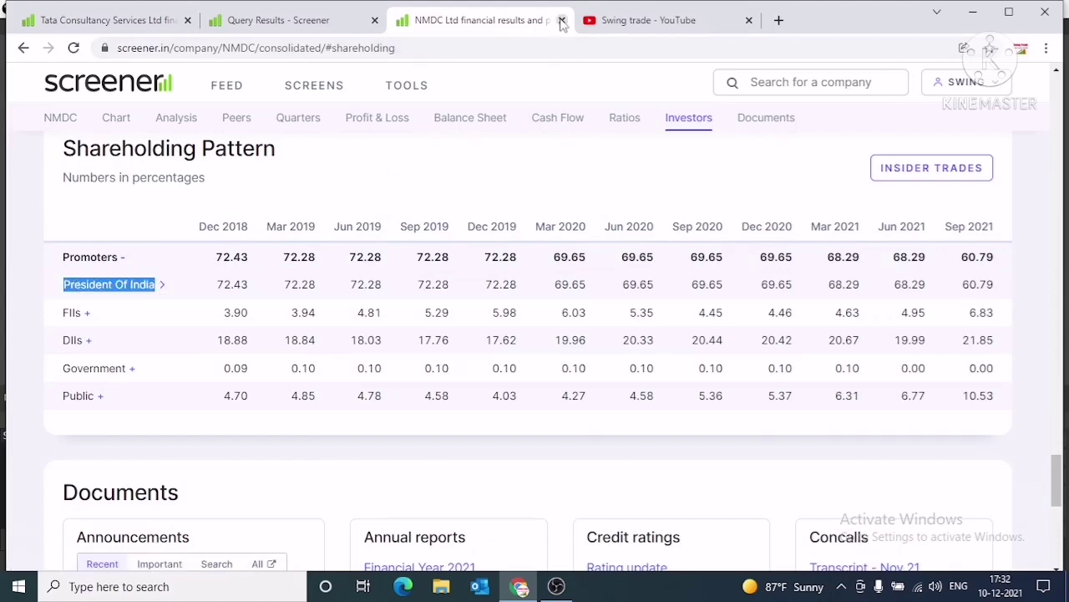
left_click(561, 20)
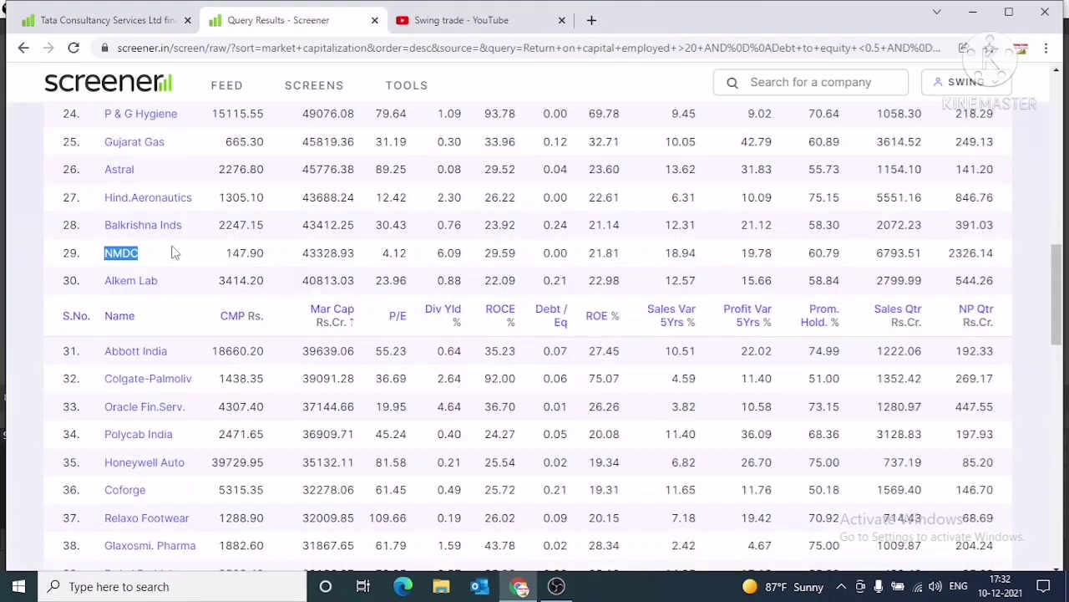
Step: Review the remaining companies on the first results page, from Alkem Lab through SKF India, with their ratios
scroll(167, 288, "down", 2)
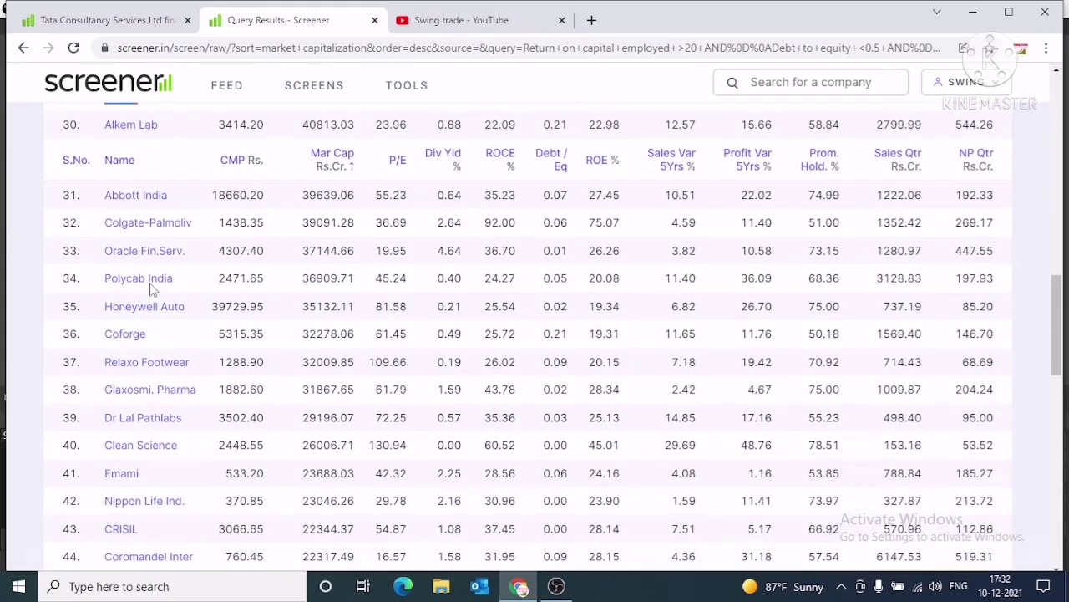
scroll(150, 280, "down", 3)
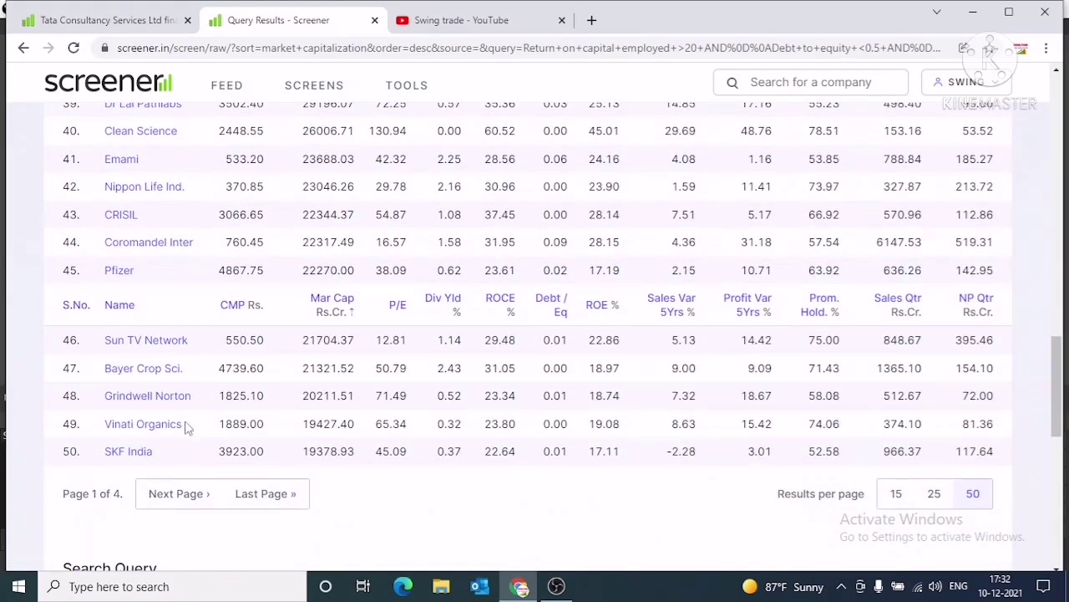
scroll(178, 378, "up", 1)
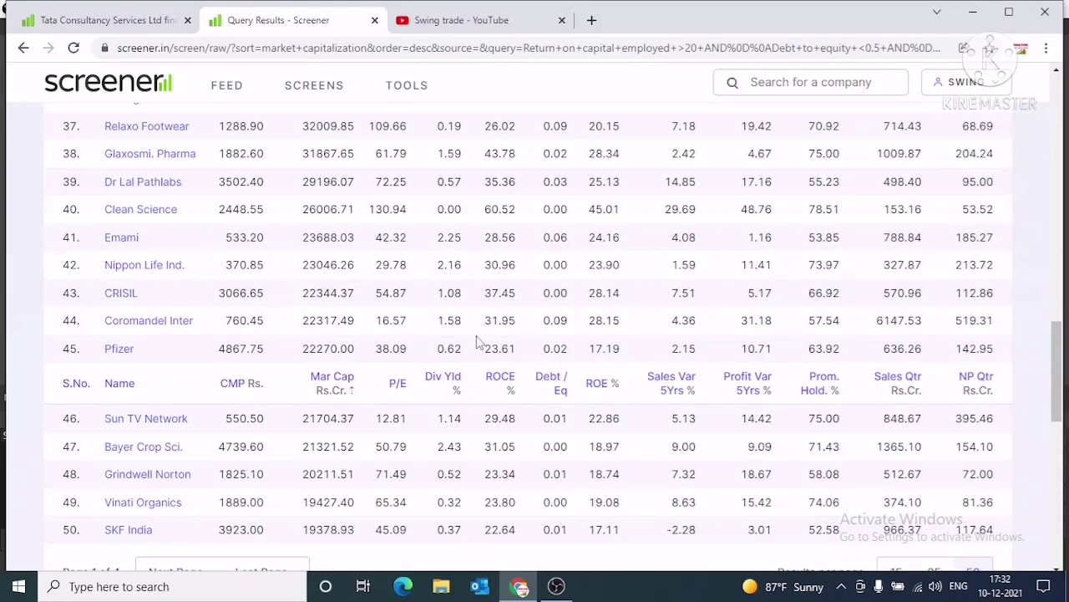
scroll(478, 341, "up", 1)
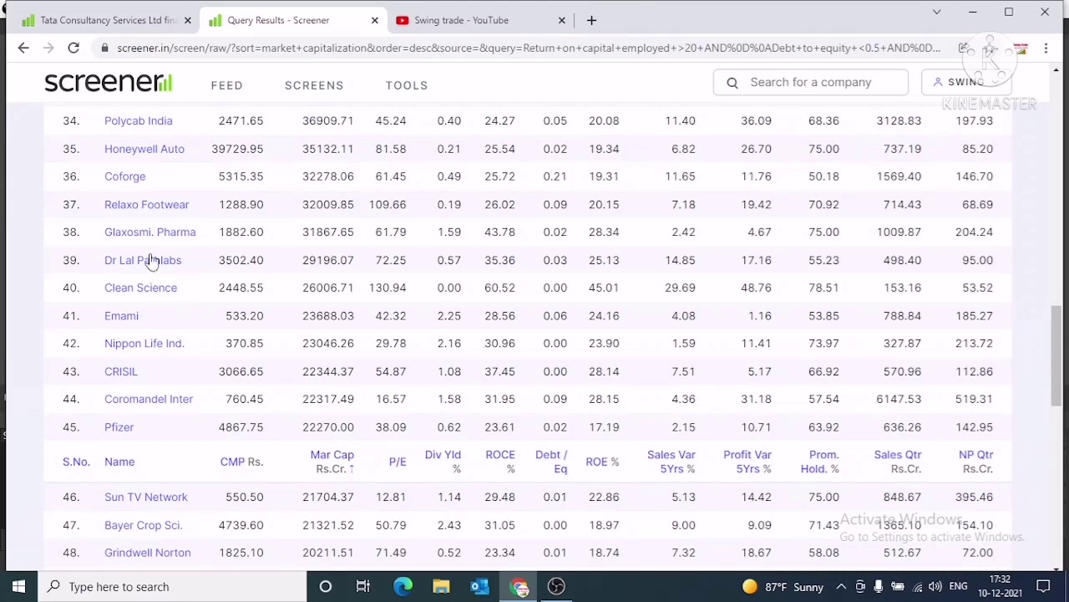
scroll(155, 238, "up", 1)
scroll(161, 234, "down", 1)
scroll(160, 234, "down", 4)
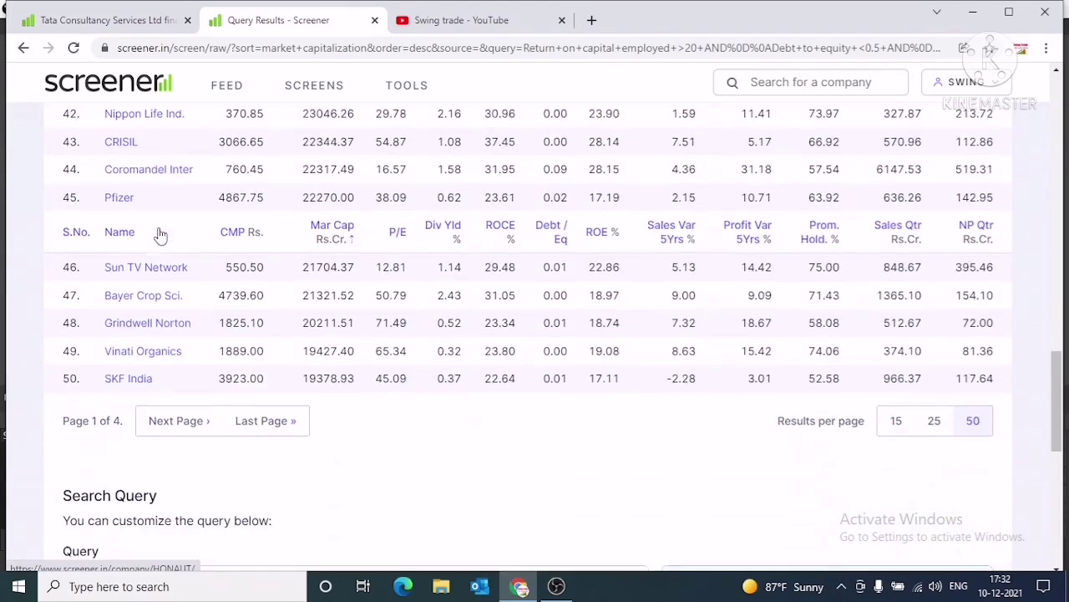
scroll(740, 266, "up", 3)
scroll(740, 265, "up", 6)
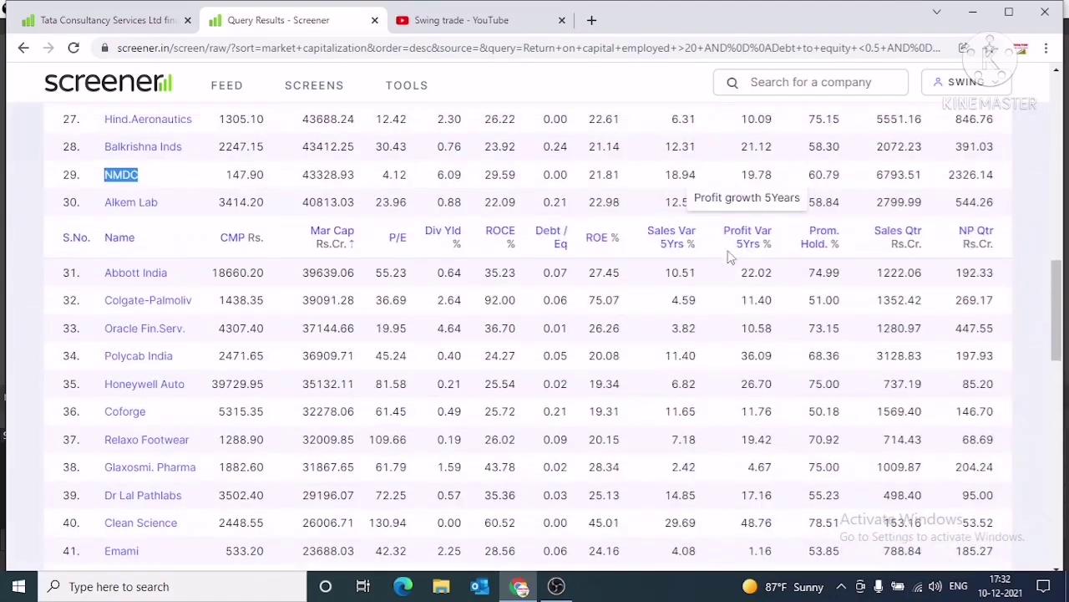
Step: Open column editing for the query results and remove the Sales latest quarter and Net Profit latest quarter columns
scroll(702, 237, "up", 8)
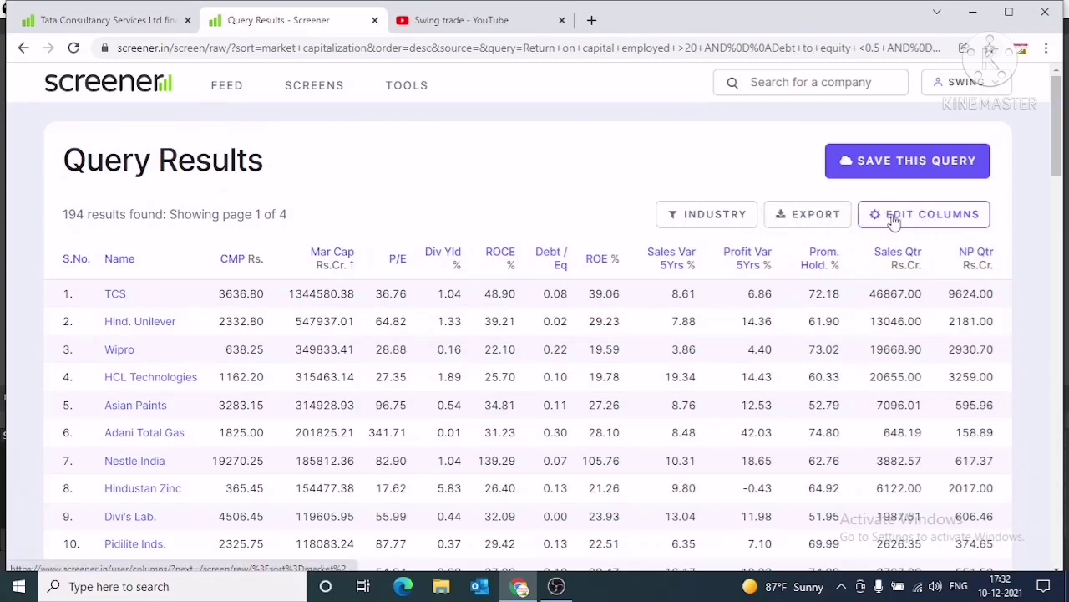
left_click(918, 216)
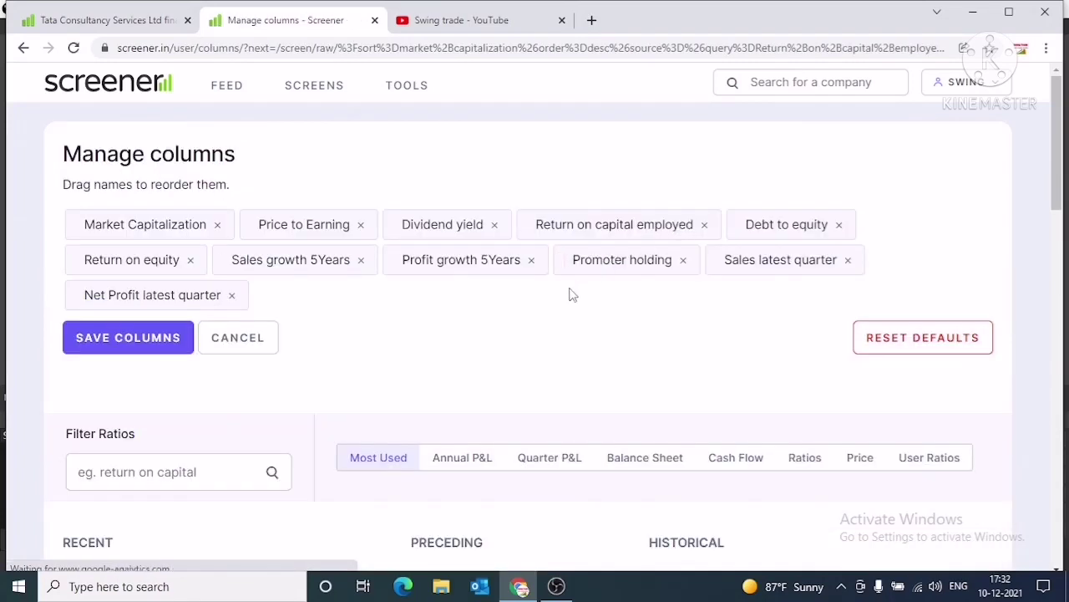
left_click(848, 261)
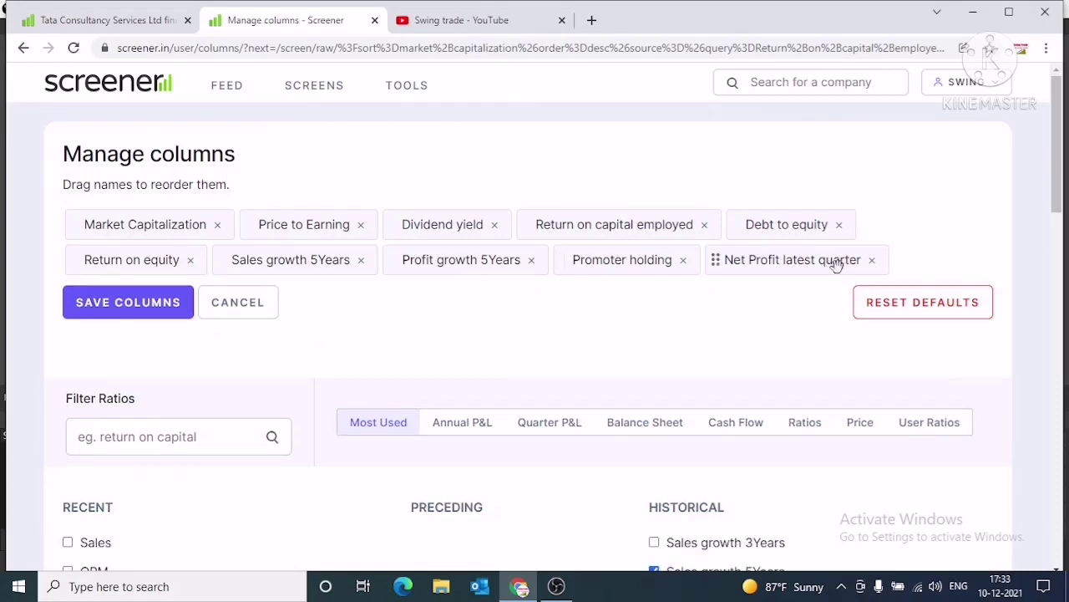
left_click(871, 263)
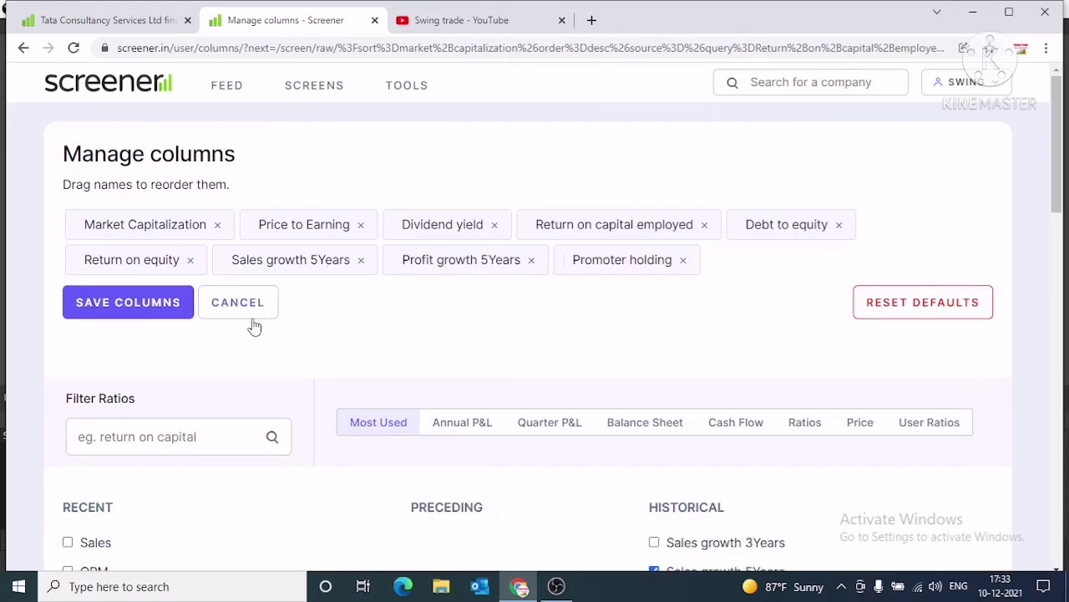
Step: Filter the ratios by "retu", add the Return over 5years column, and save the columns
left_click(128, 436)
type("retu")
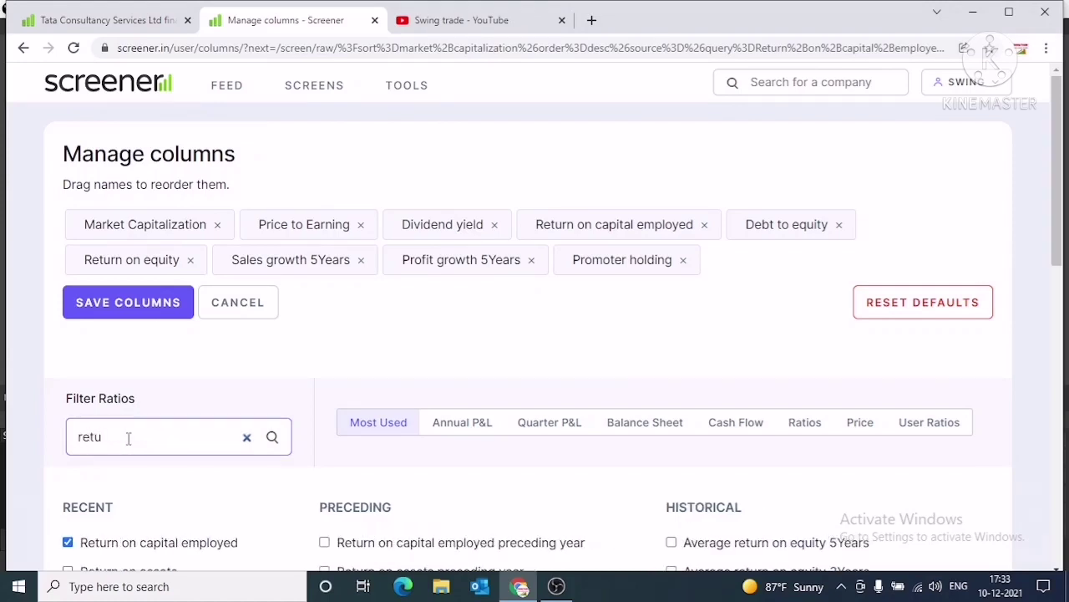
scroll(134, 430, "down", 3)
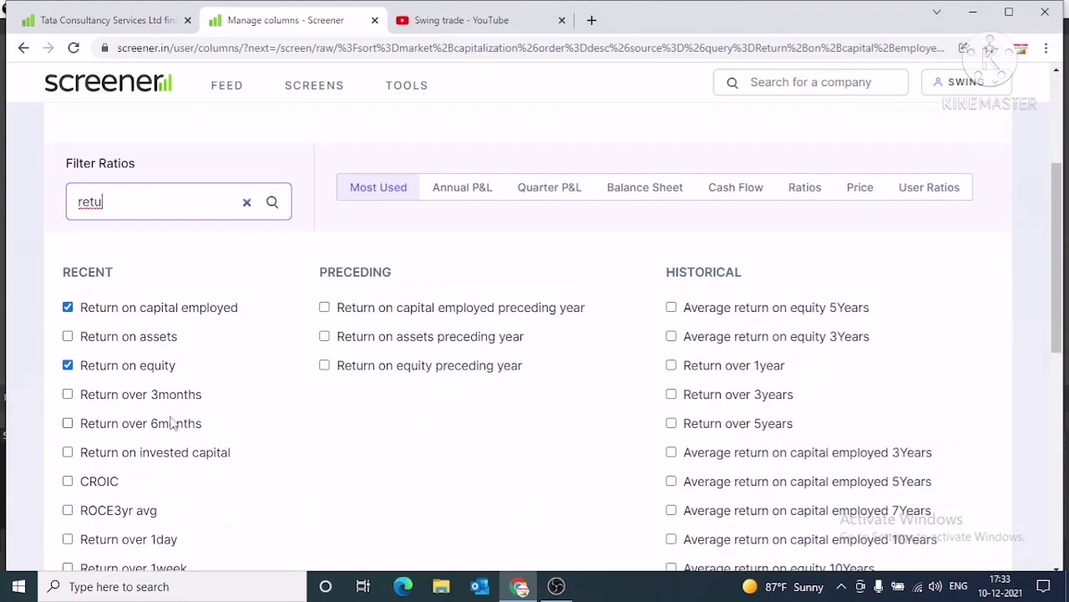
left_click(672, 424)
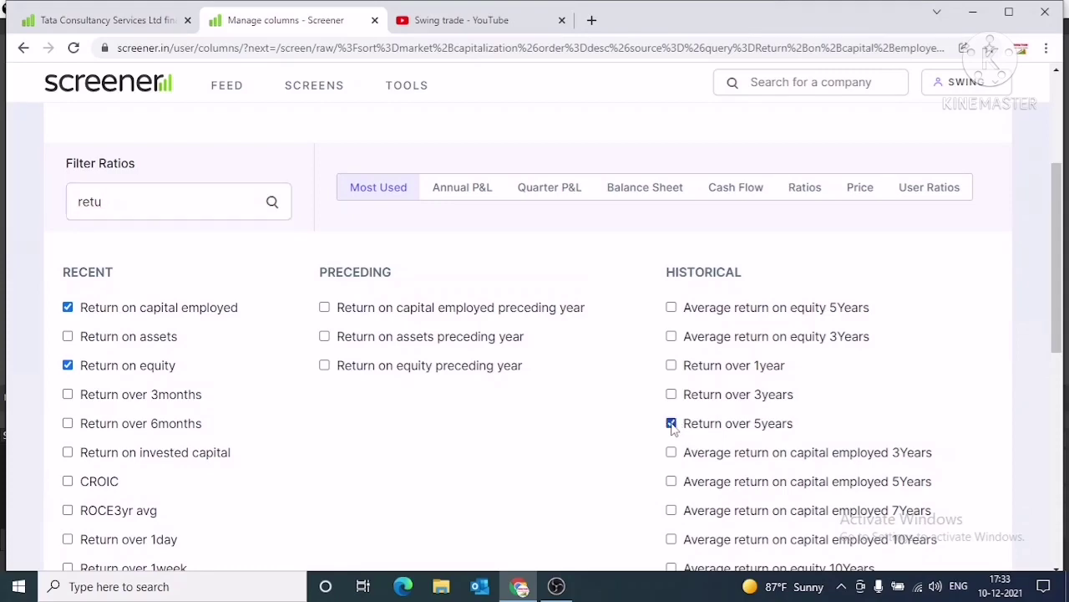
scroll(204, 266, "up", 2)
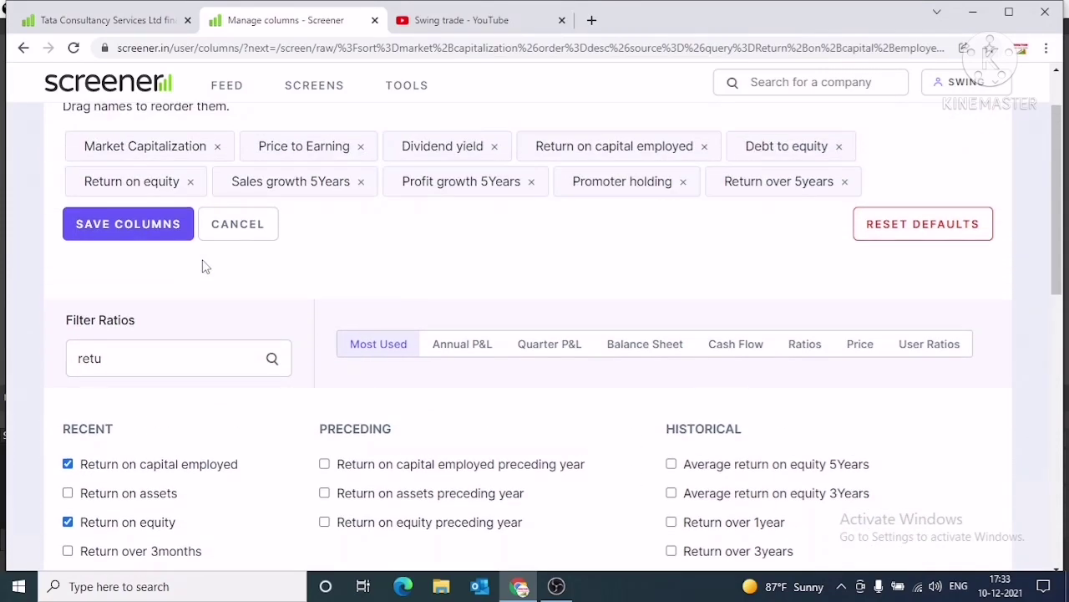
left_click(114, 229)
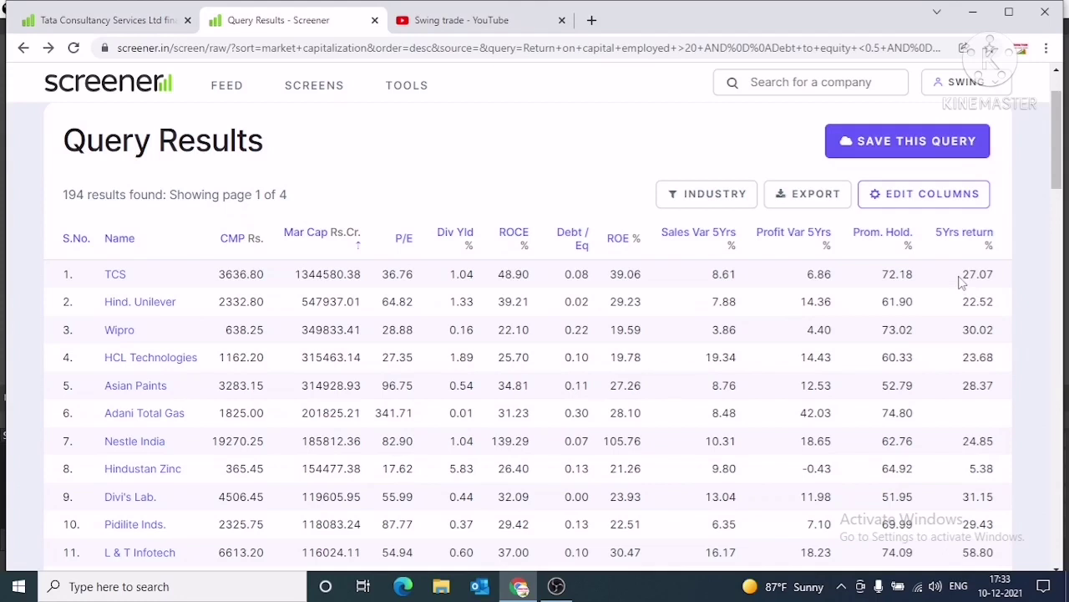
Step: Examine the five-year returns of the top companies, from TCS through Asian Paints, highlighting the figures
left_click_drag(959, 282, 986, 304)
left_click_drag(964, 331, 1000, 367)
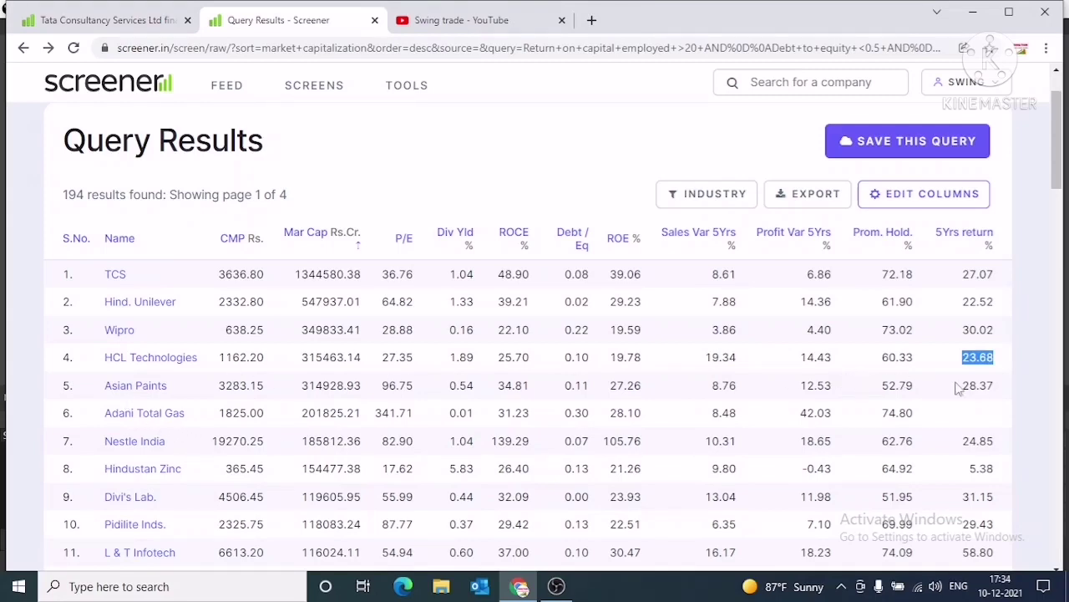
left_click_drag(962, 386, 1005, 392)
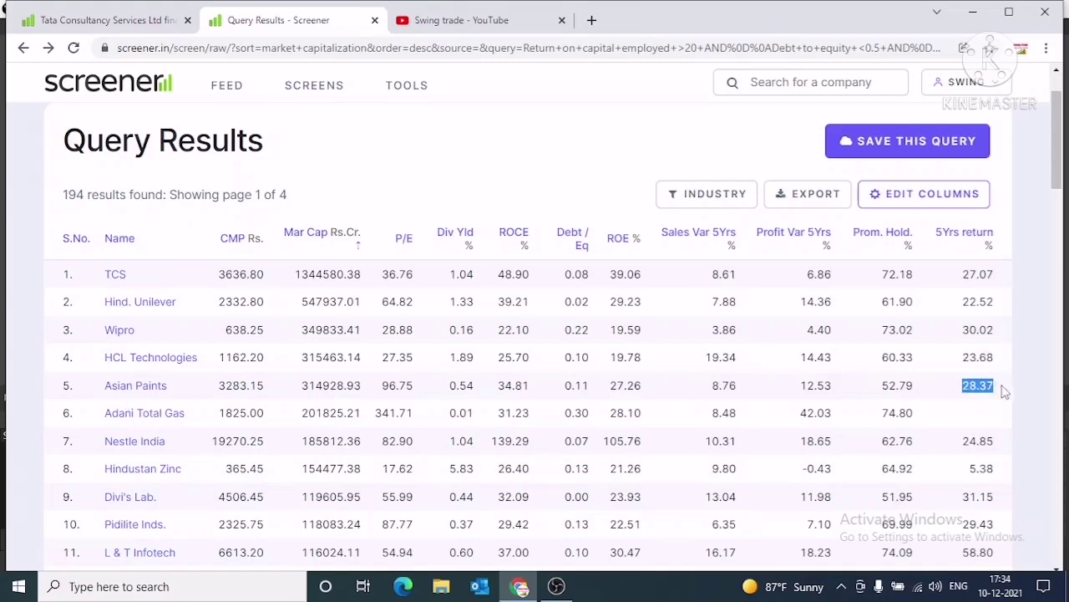
Step: Highlight the Bajaj Auto and Coal India rows in the results and examine their five-year returns
scroll(1002, 389, "down", 2)
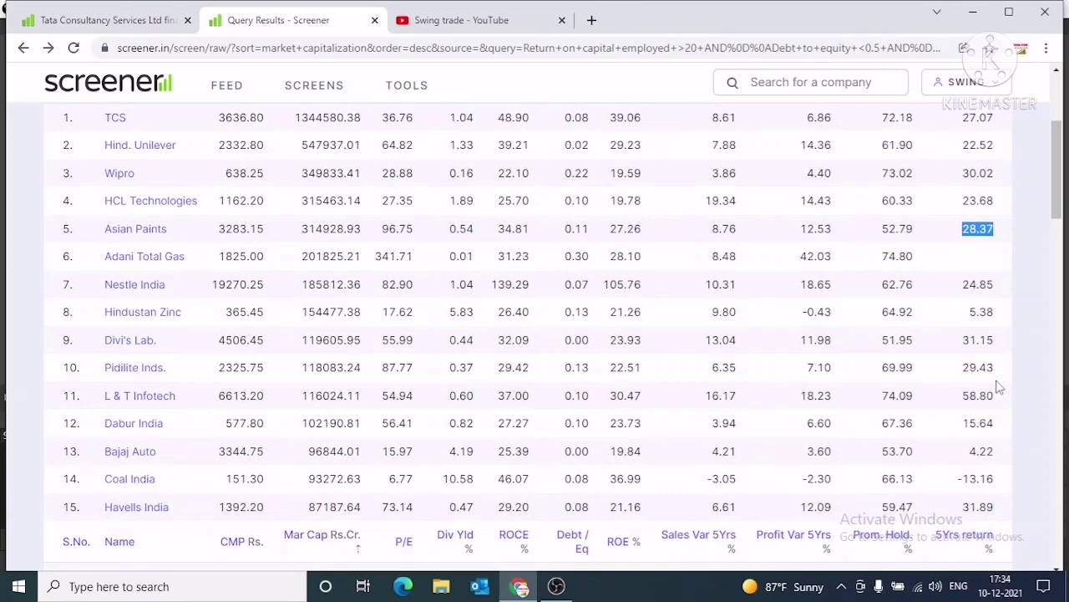
scroll(958, 302, "down", 3)
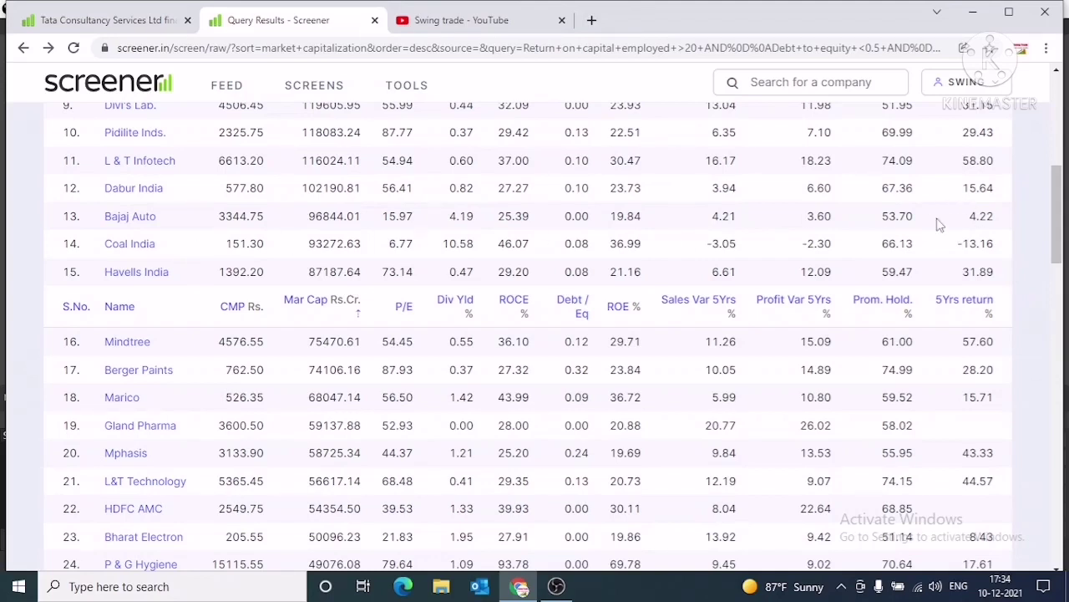
left_click_drag(97, 224, 932, 217)
left_click_drag(988, 213, 1000, 212)
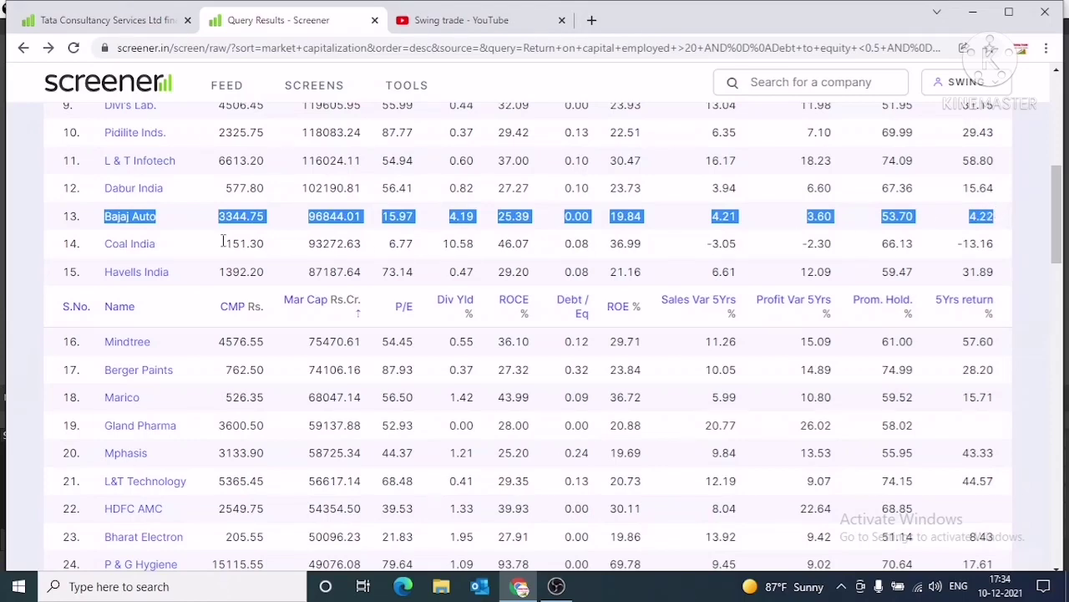
left_click_drag(82, 243, 1030, 240)
left_click(1016, 261)
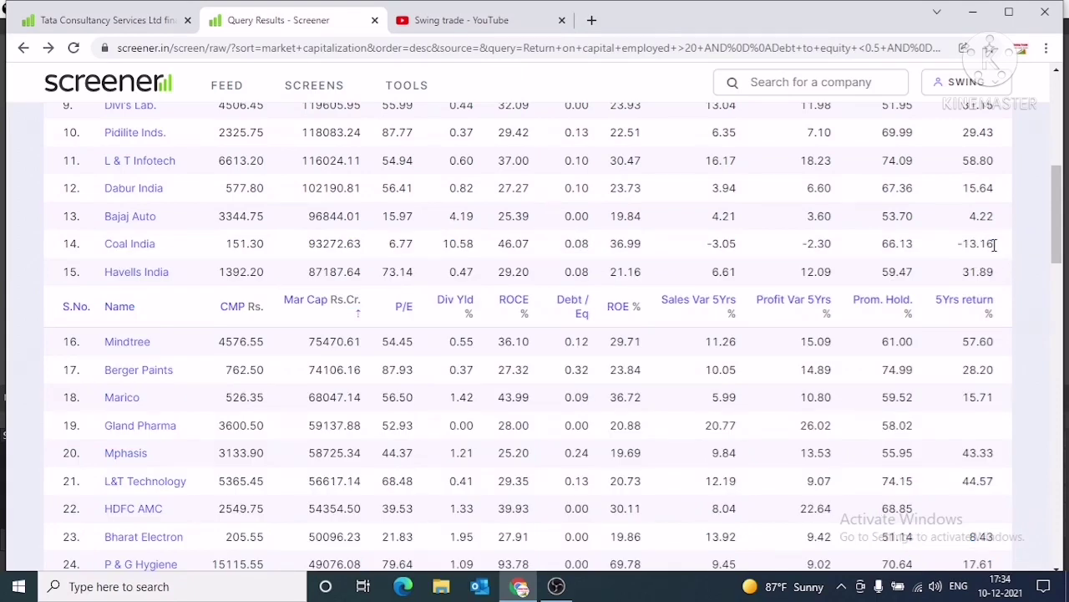
left_click_drag(991, 244, 959, 247)
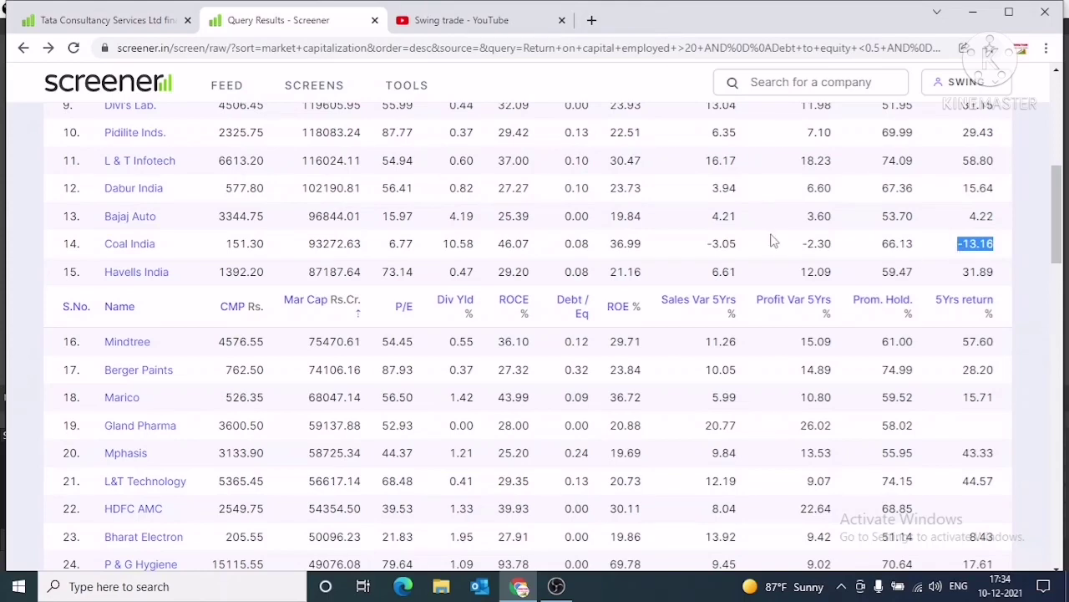
Step: Examine the five-year returns of the rest of the page's companies, and highlight the number of results found above the table
scroll(477, 233, "down", 2)
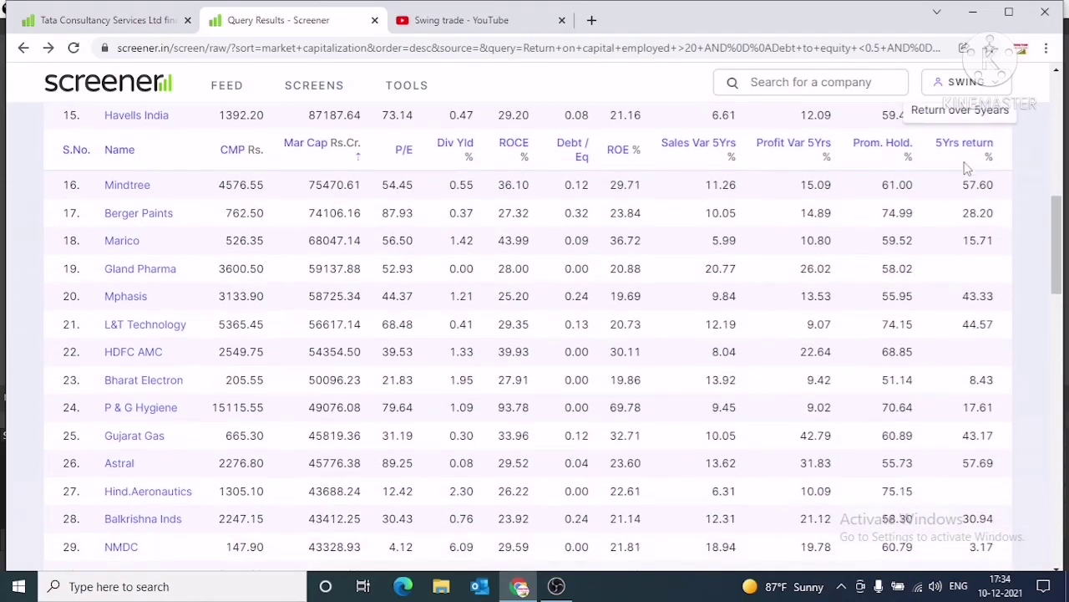
scroll(969, 388, "down", 5)
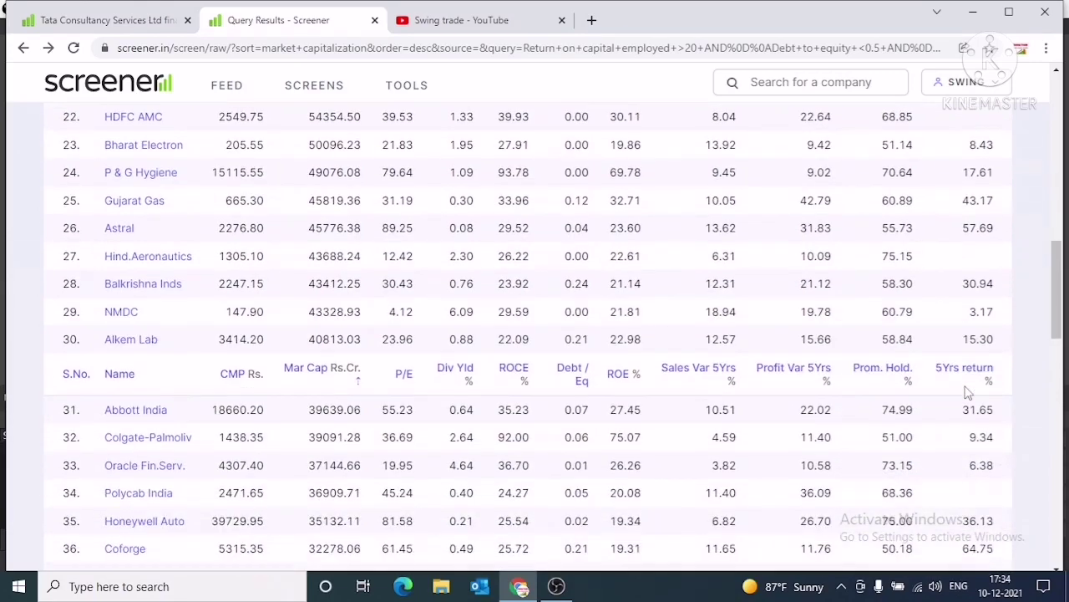
scroll(969, 389, "down", 2)
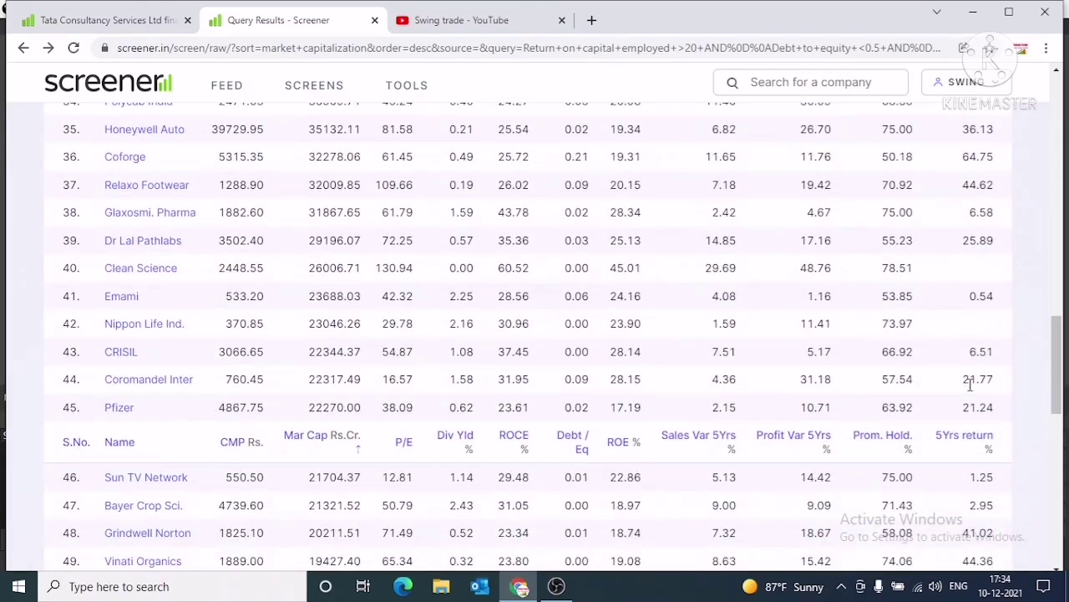
scroll(969, 385, "down", 3)
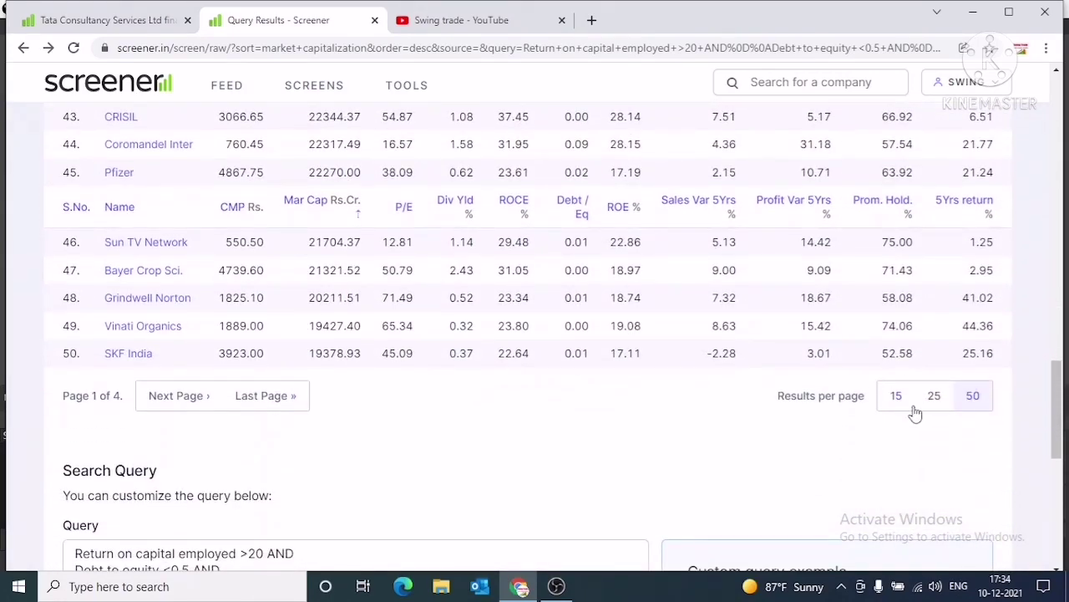
scroll(639, 309, "up", 7)
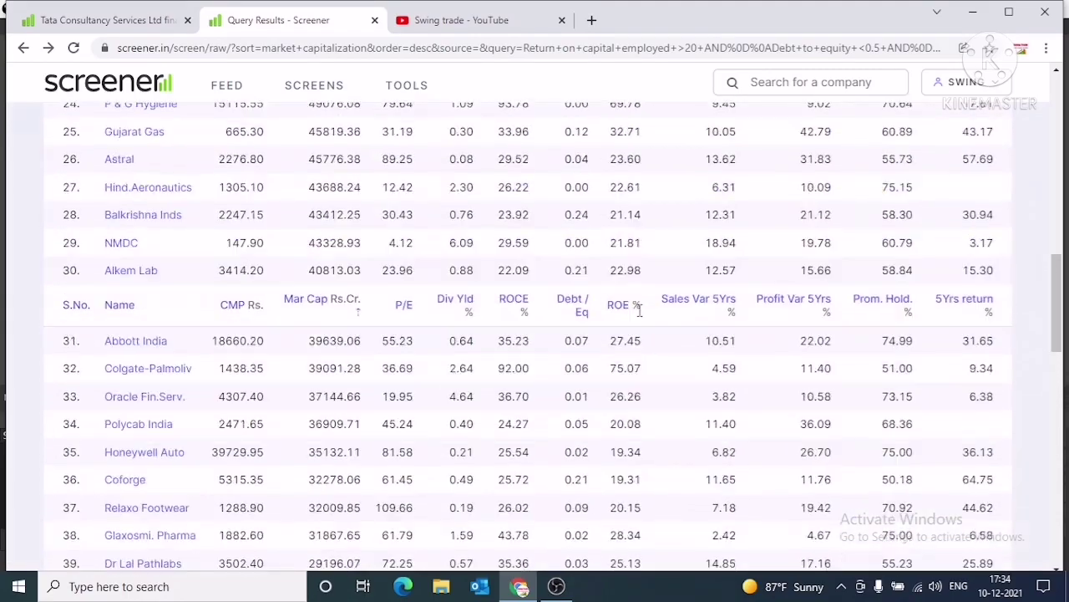
scroll(639, 309, "up", 10)
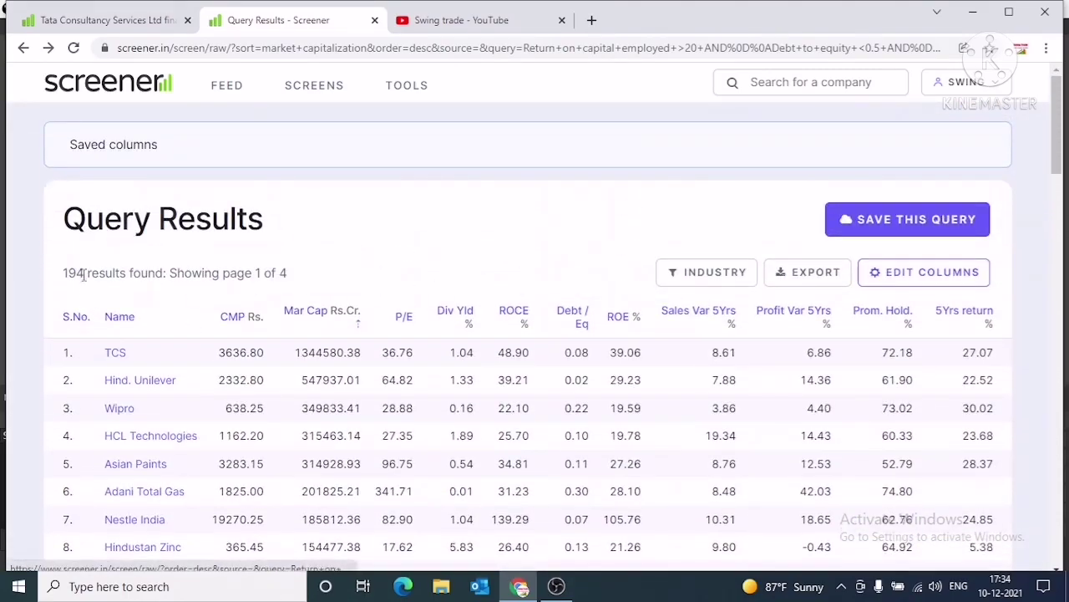
left_click_drag(85, 276, 58, 278)
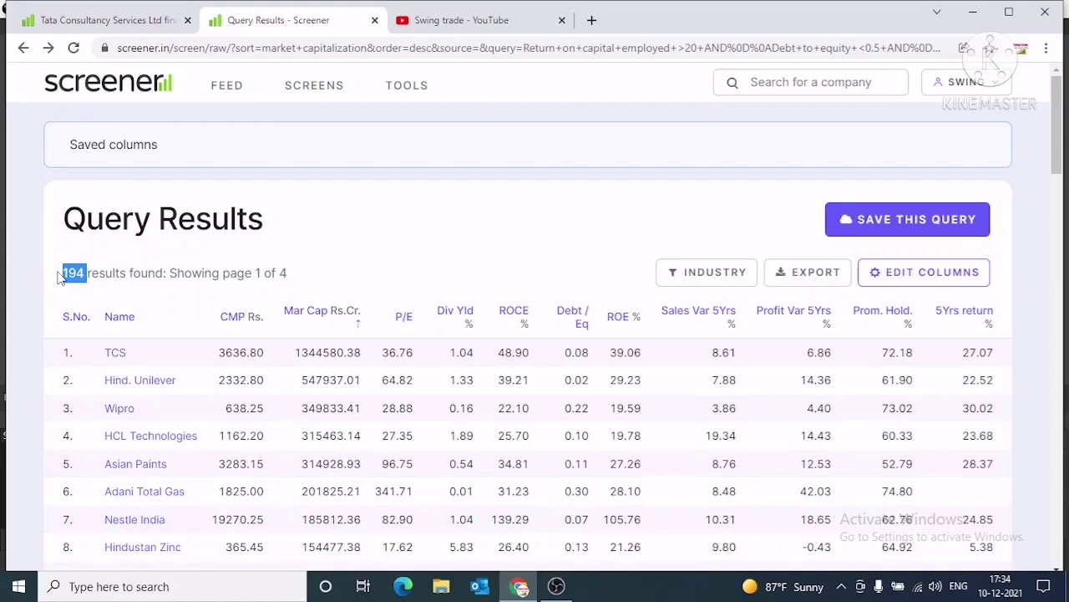
Step: Raise the market capitalization condition in the search query to >5000 and append AND for a further condition
scroll(240, 253, "down", 15)
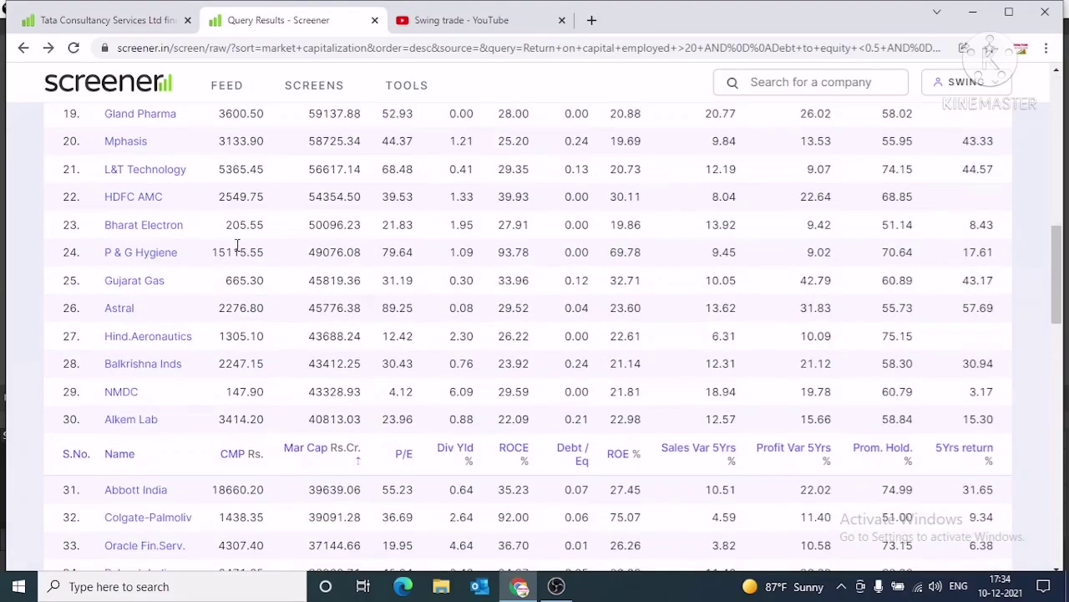
scroll(240, 252, "down", 3)
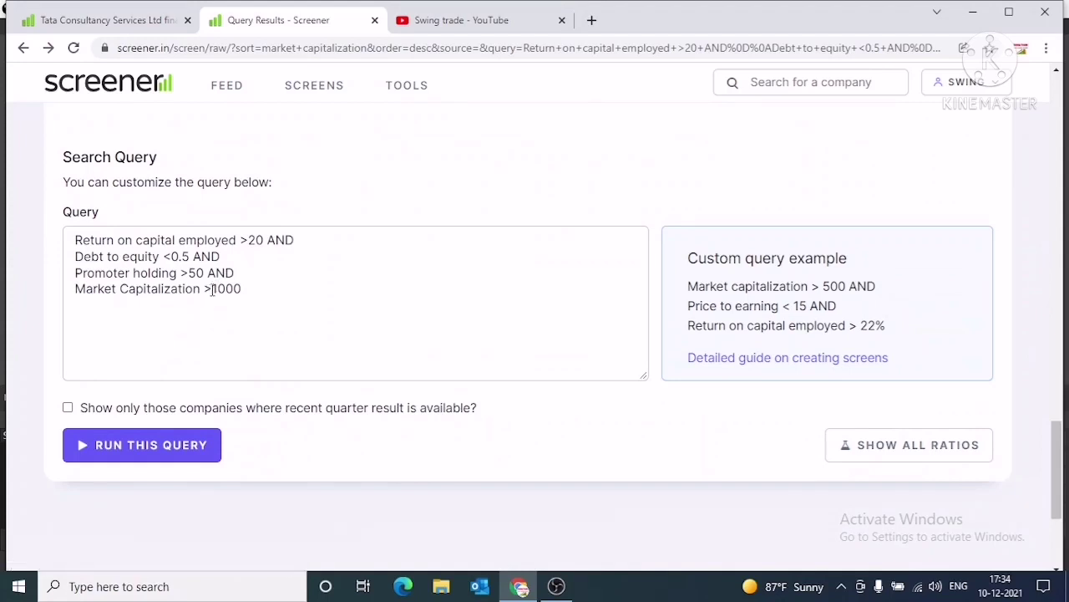
left_click(213, 288)
key("Delete")
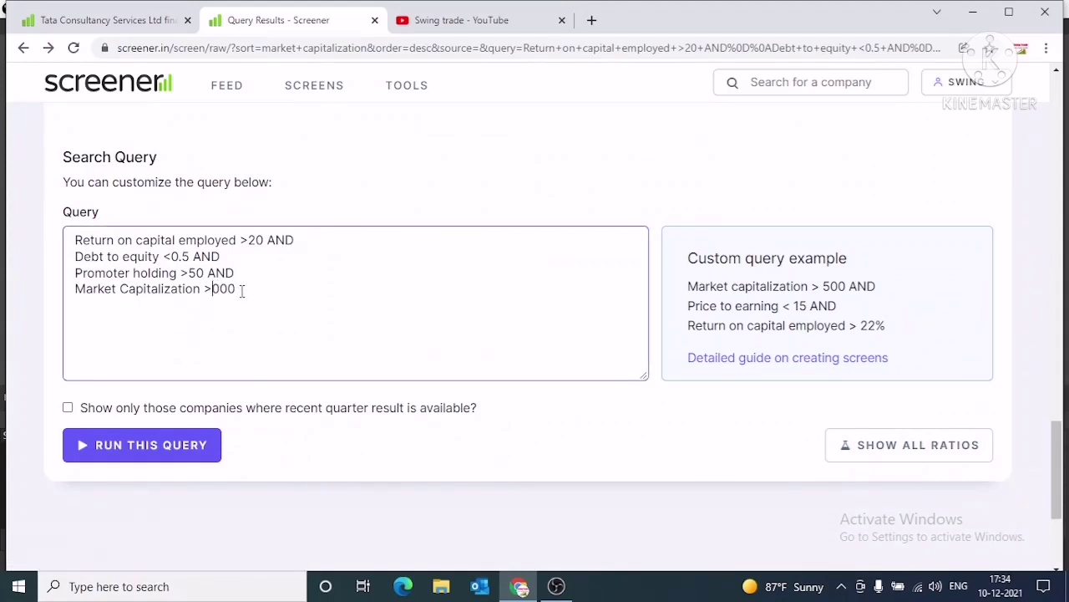
type("5000 AND")
Step: Add the condition Return over 5years >20 on a new line of the query and run it
key("Return")
type("ret")
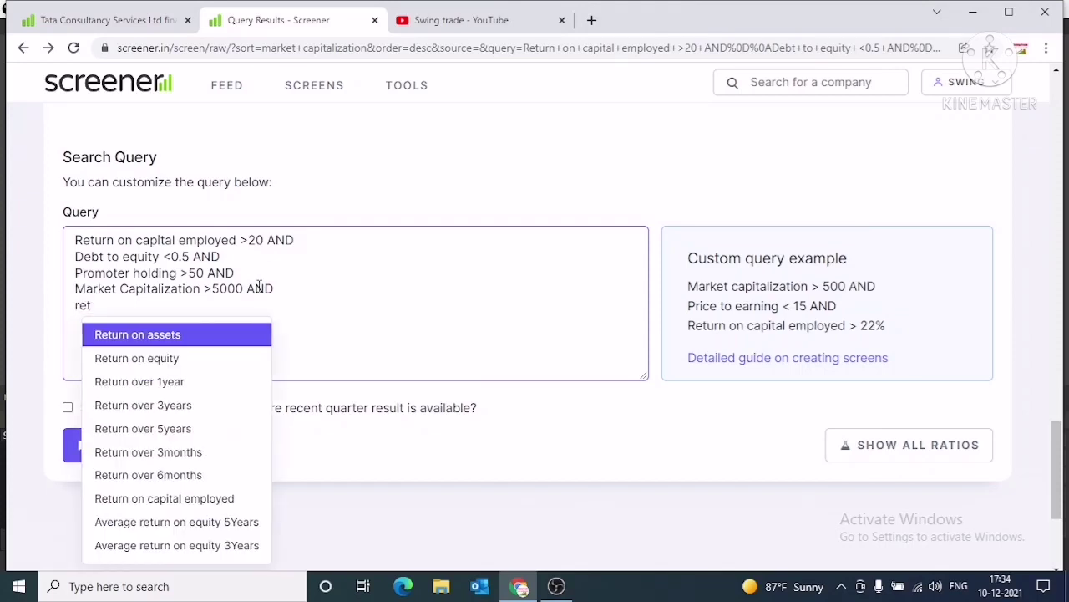
left_click(170, 431)
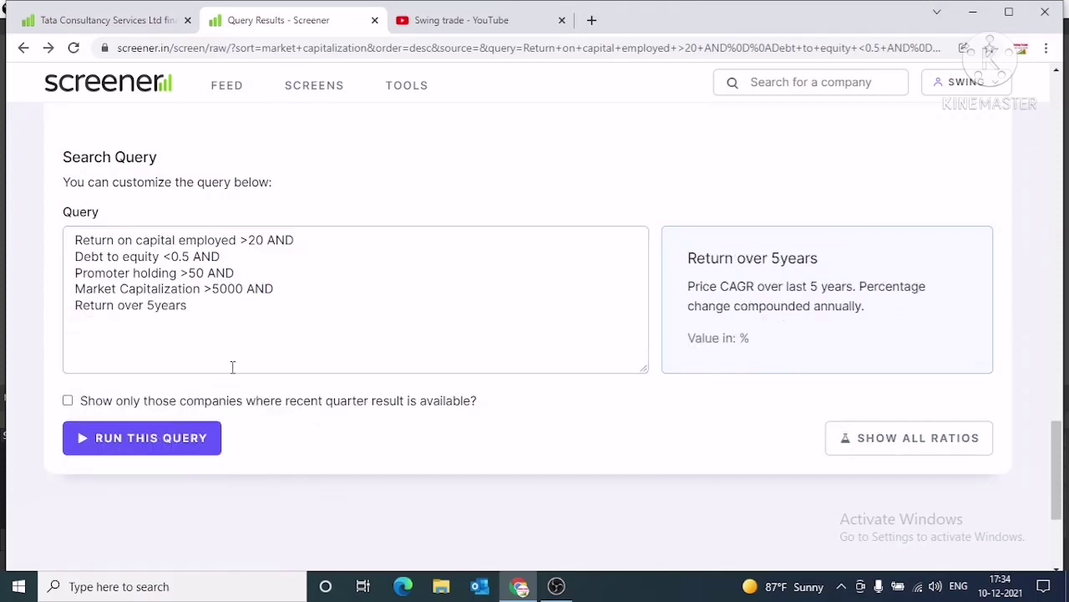
left_click(236, 291)
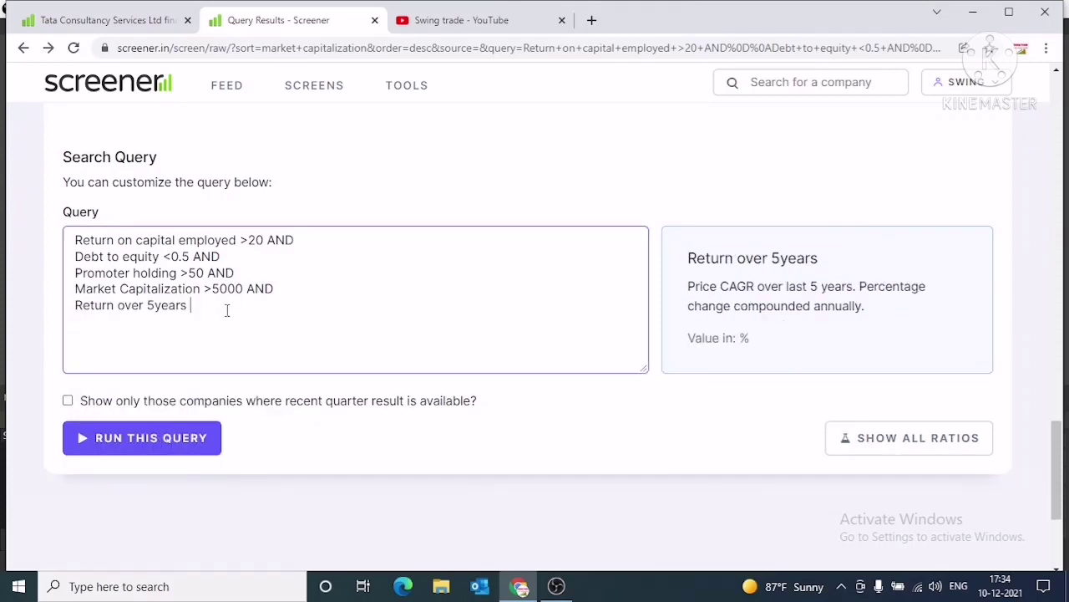
type("20")
left_click(164, 438)
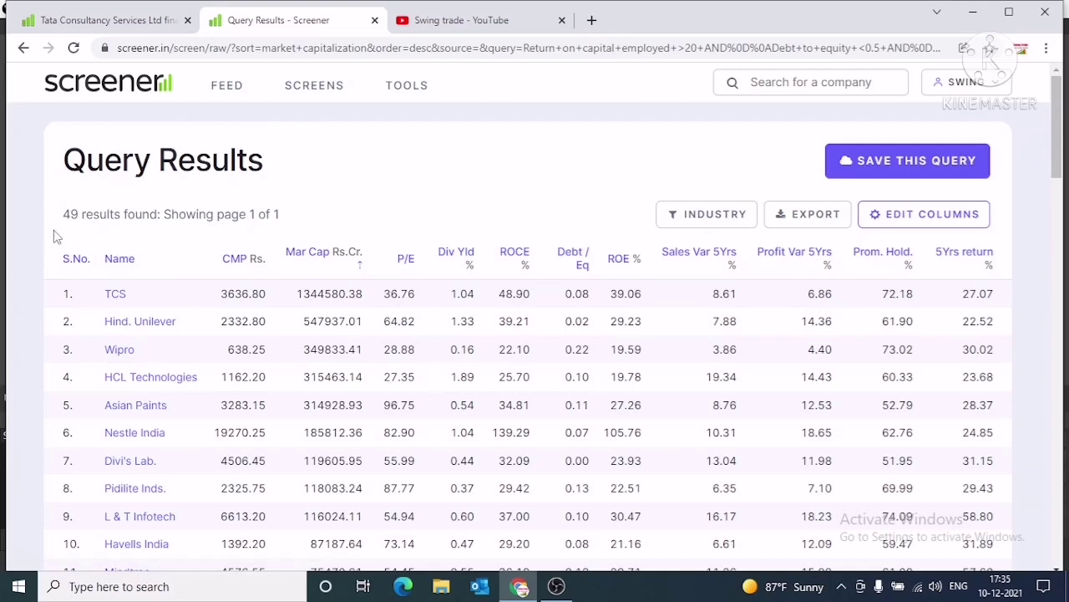
Step: Highlight the number of results found and look through the whole list of filtered companies and back
left_click_drag(62, 216, 80, 216)
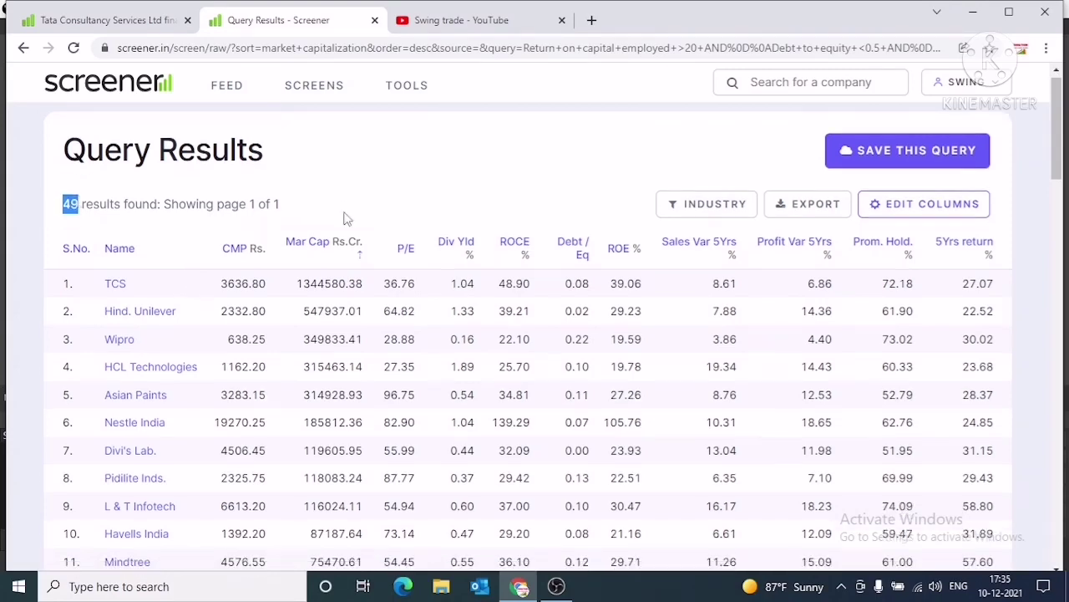
scroll(347, 217, "down", 5)
scroll(346, 217, "down", 3)
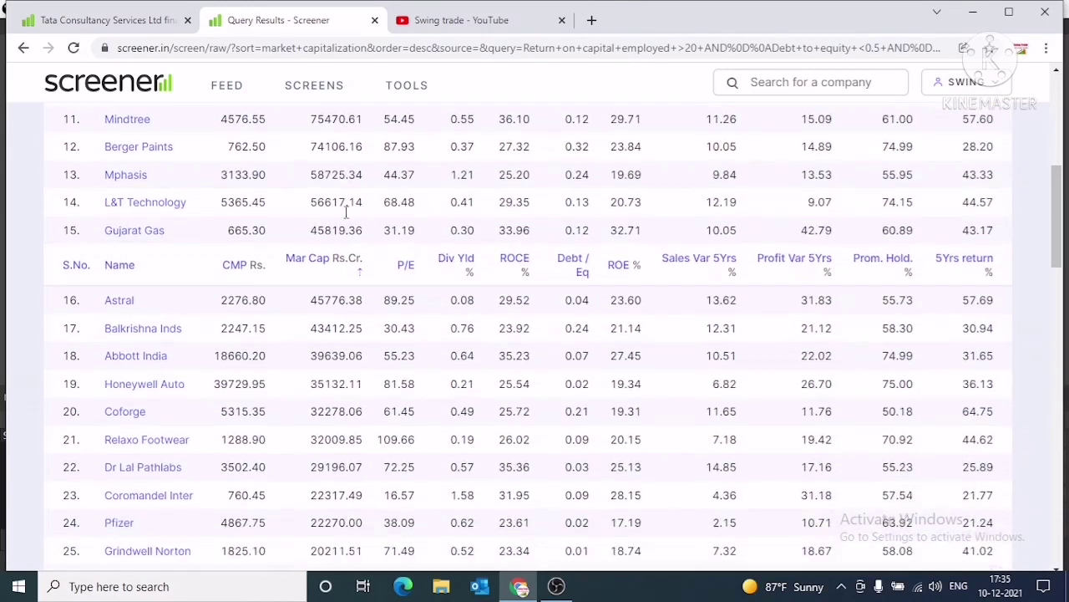
scroll(347, 213, "down", 3)
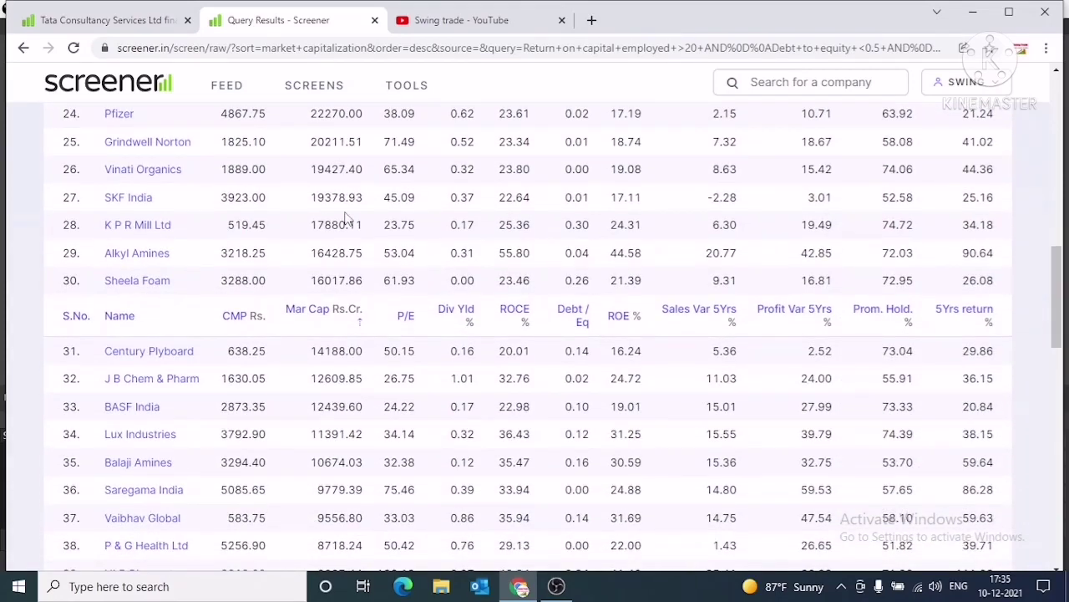
scroll(325, 330, "down", 5)
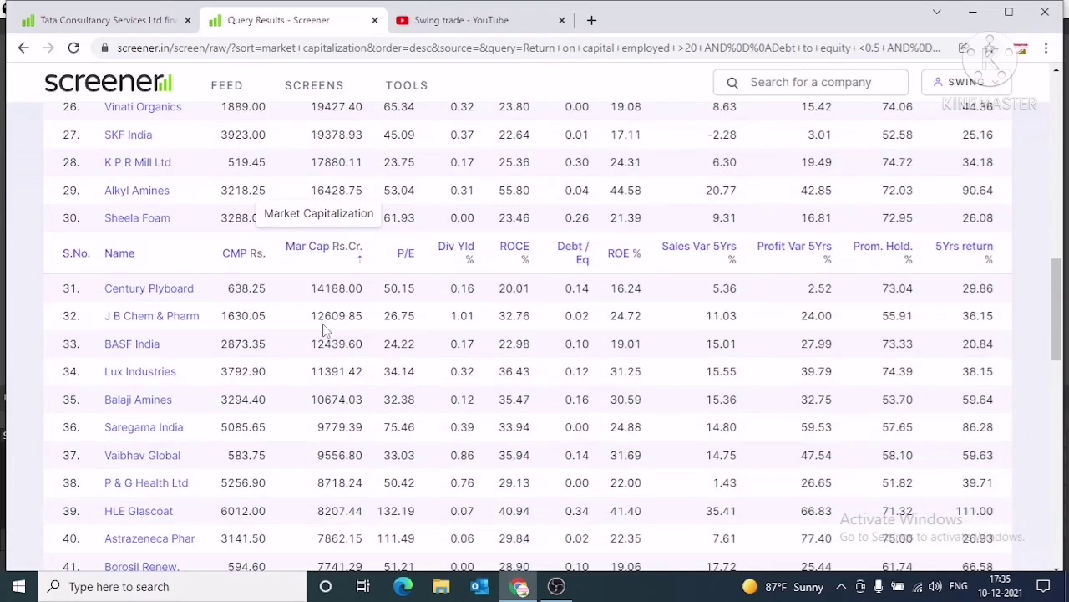
scroll(324, 330, "down", 2)
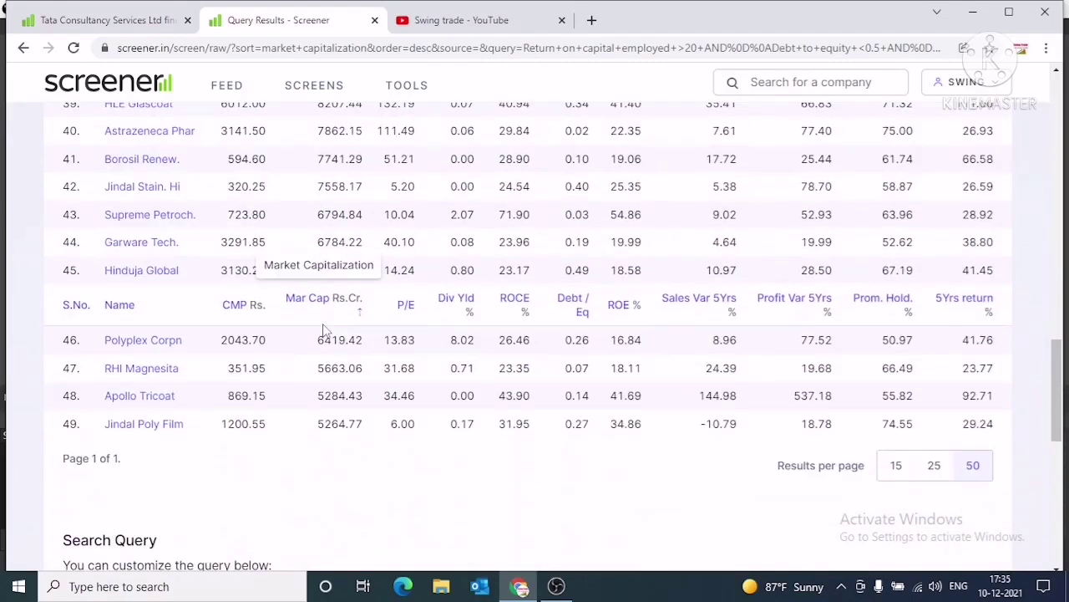
scroll(322, 334, "up", 3)
scroll(331, 330, "up", 7)
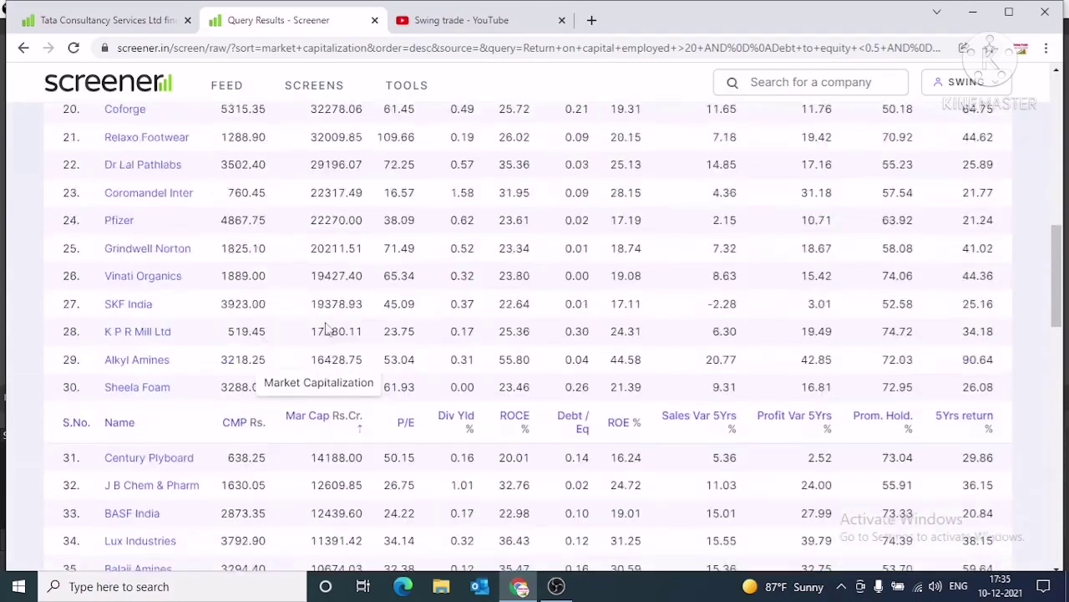
scroll(836, 228, "up", 8)
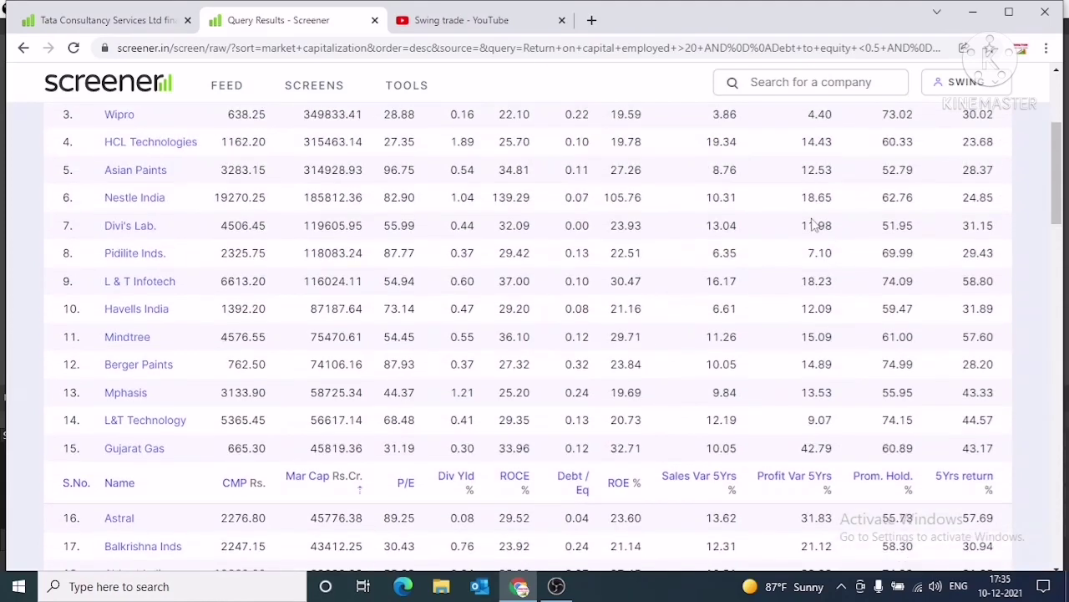
Step: Highlight the five-year return column for the first rows, and the company names from TCS through Divi's Lab
left_click_drag(999, 251, 1007, 345)
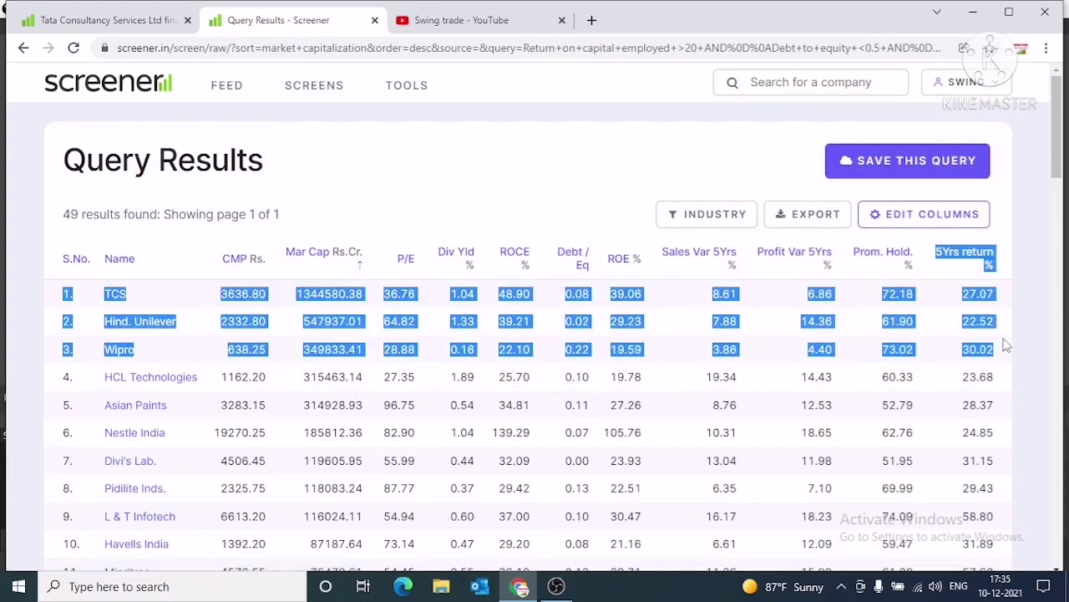
left_click(609, 172)
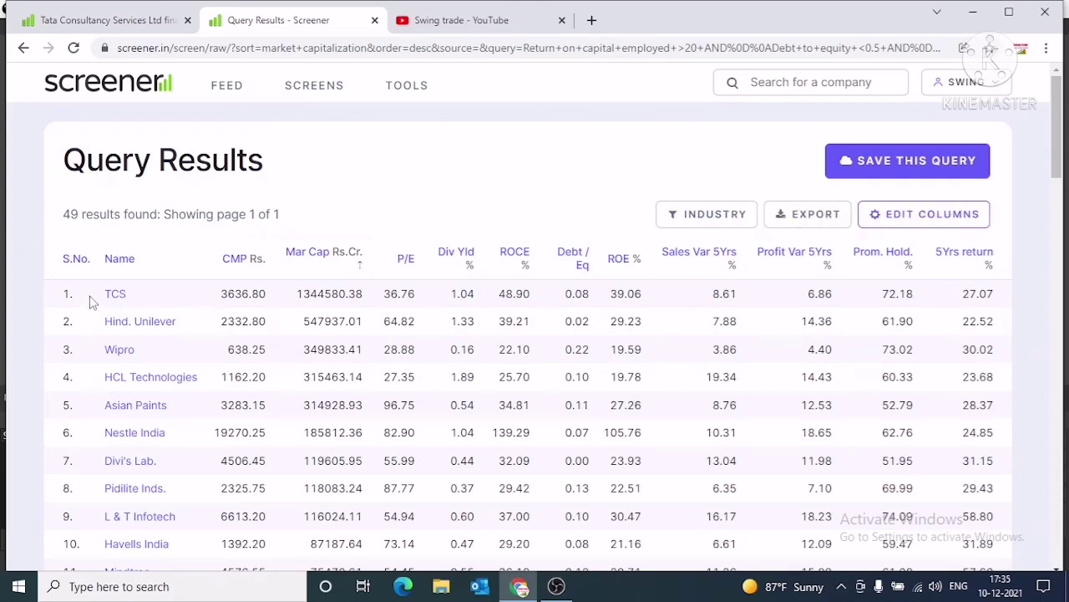
left_click_drag(92, 303, 198, 327)
left_click_drag(88, 354, 164, 353)
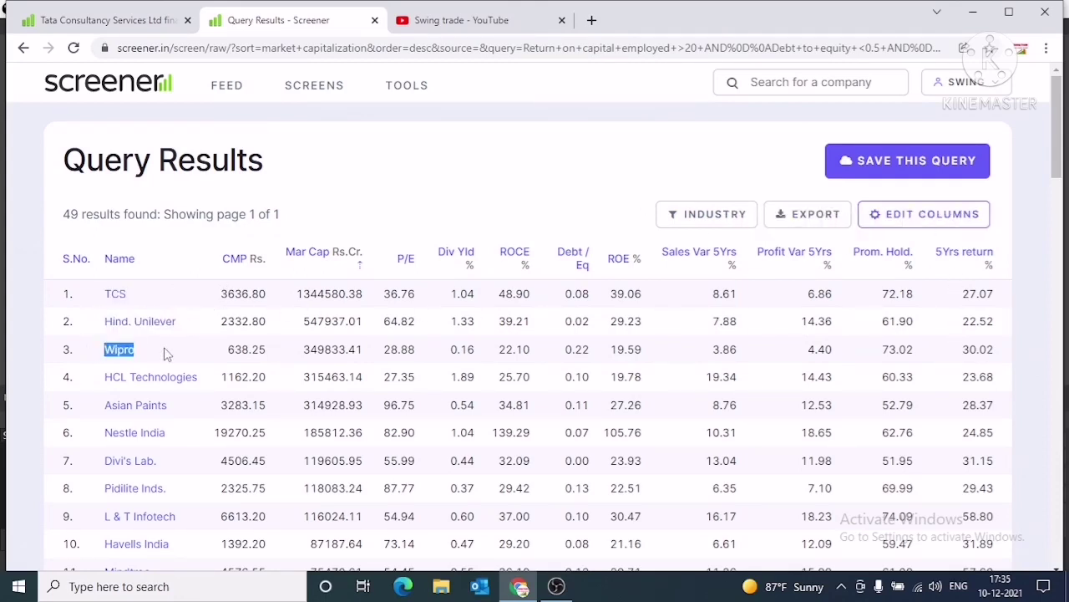
left_click_drag(98, 378, 224, 378)
left_click_drag(100, 409, 177, 415)
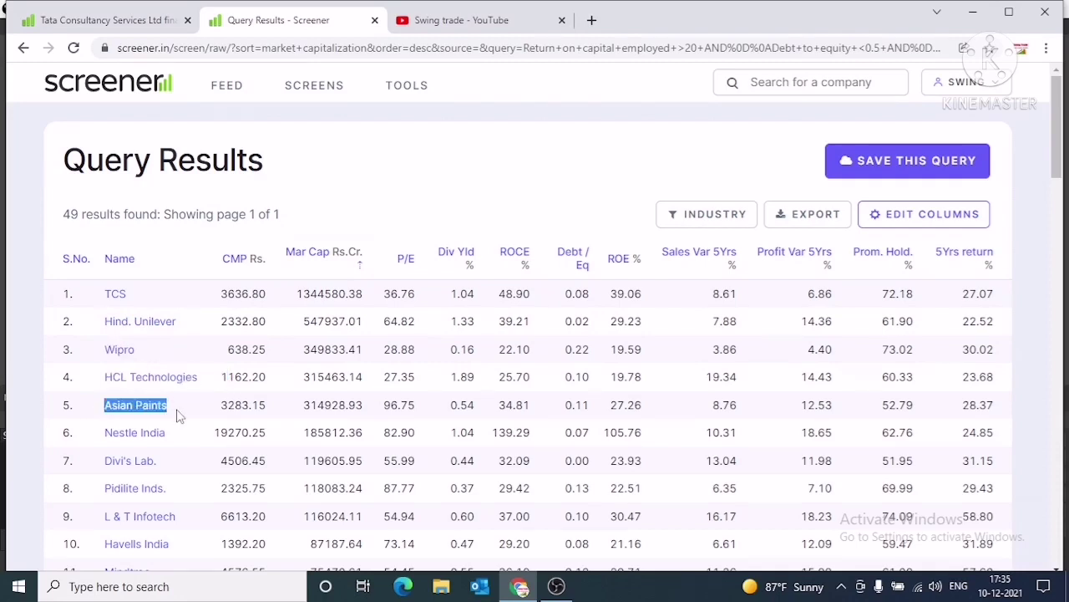
left_click_drag(99, 438, 201, 443)
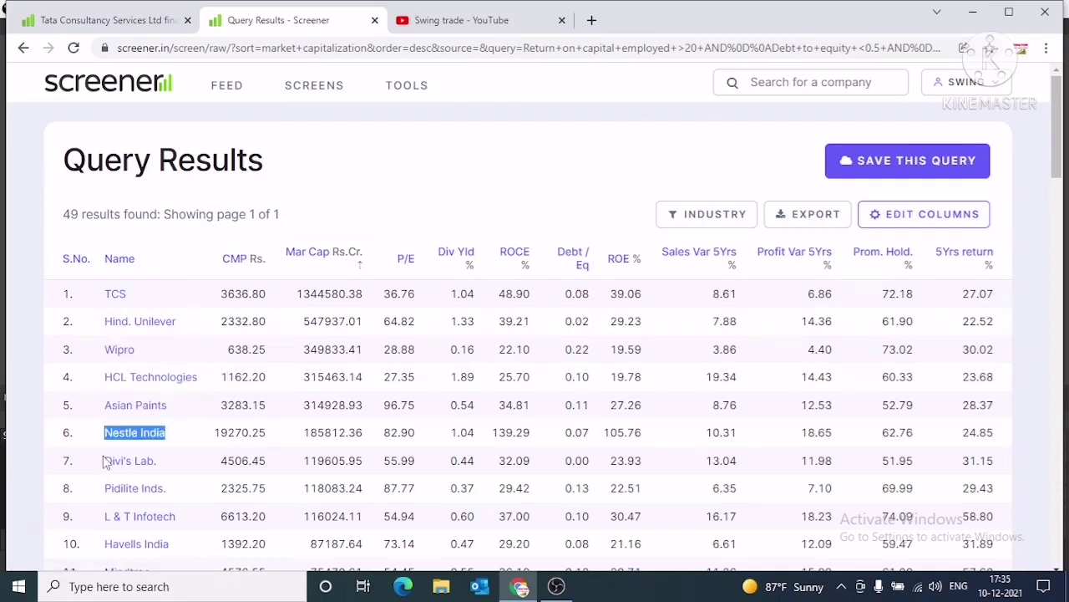
left_click_drag(103, 462, 170, 466)
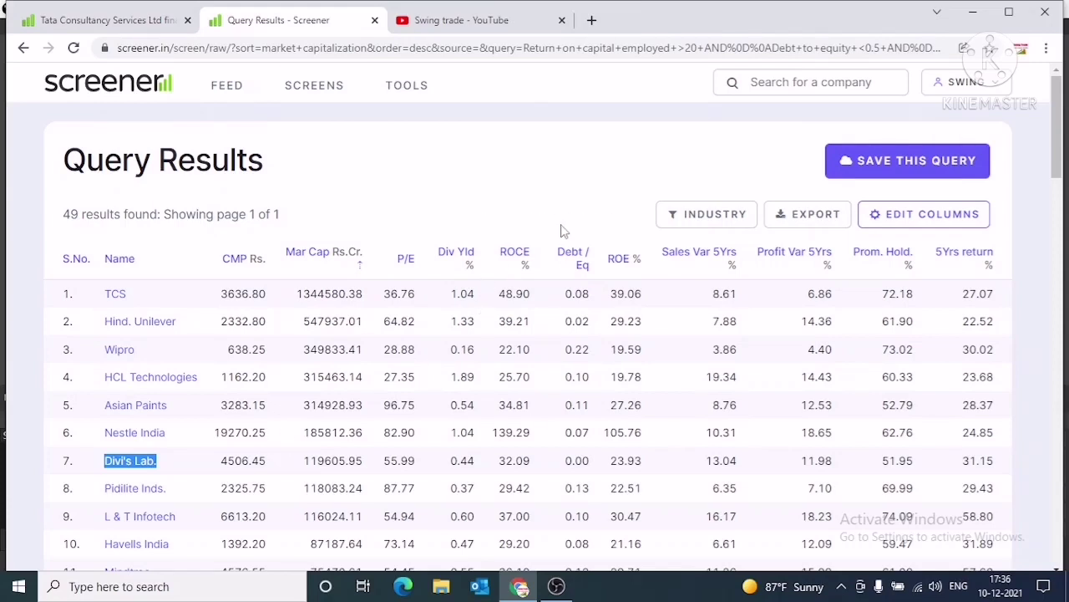
Step: Look through the remaining filtered companies down to the query conditions below the table
scroll(299, 407, "down", 1)
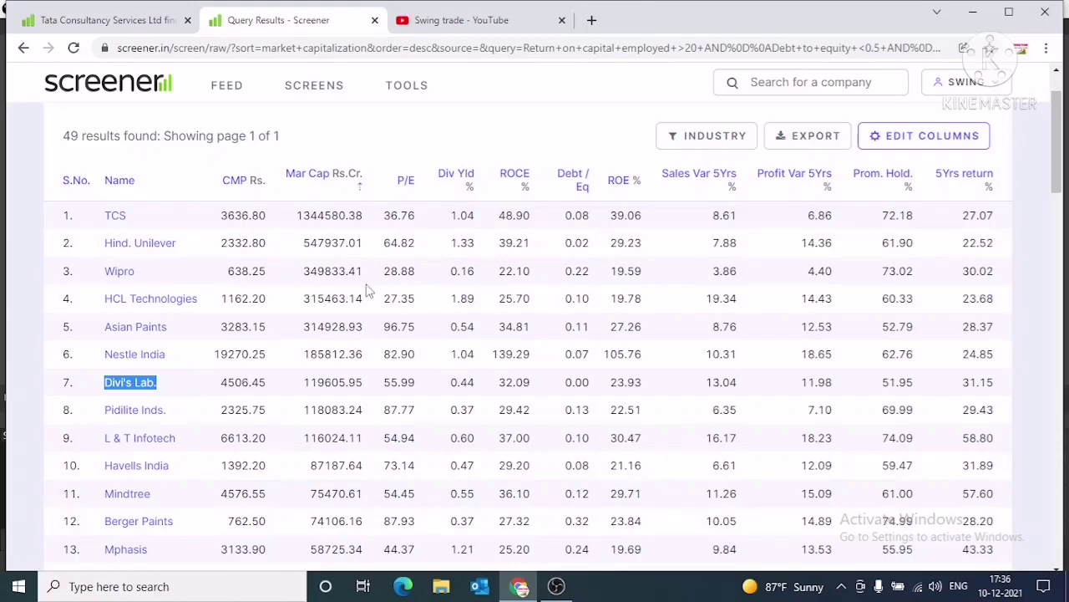
scroll(370, 291, "down", 1)
scroll(491, 422, "down", 10)
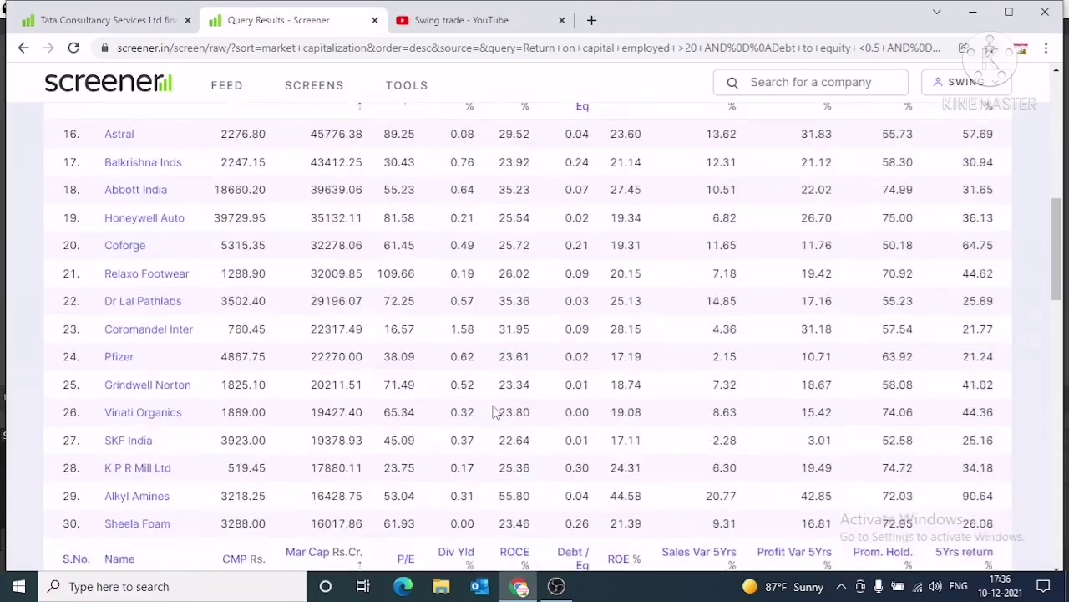
scroll(493, 410, "down", 5)
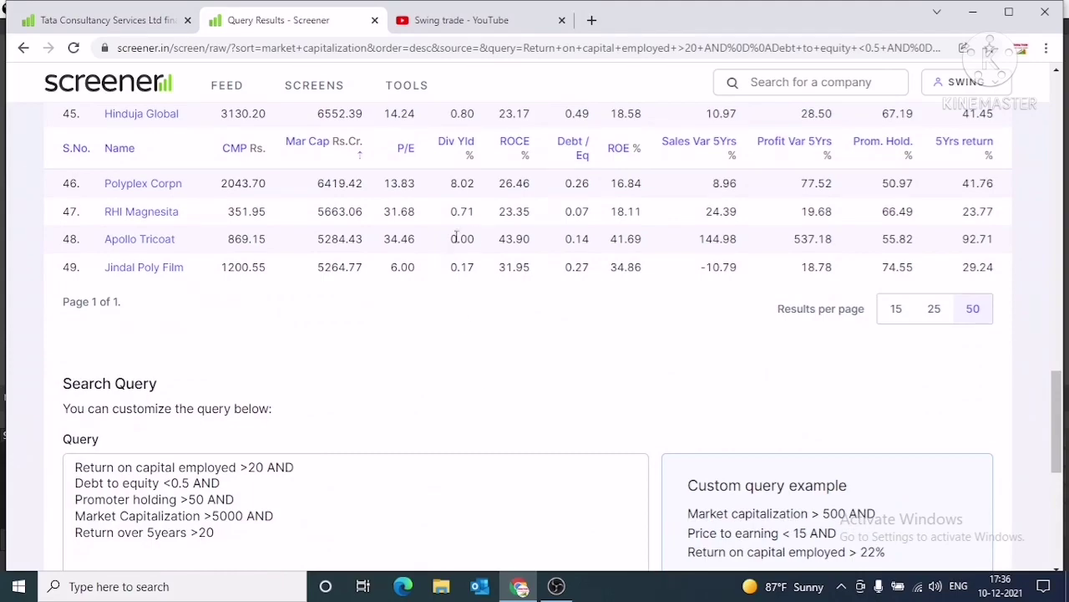
scroll(668, 193, "up", 5)
scroll(706, 174, "up", 4)
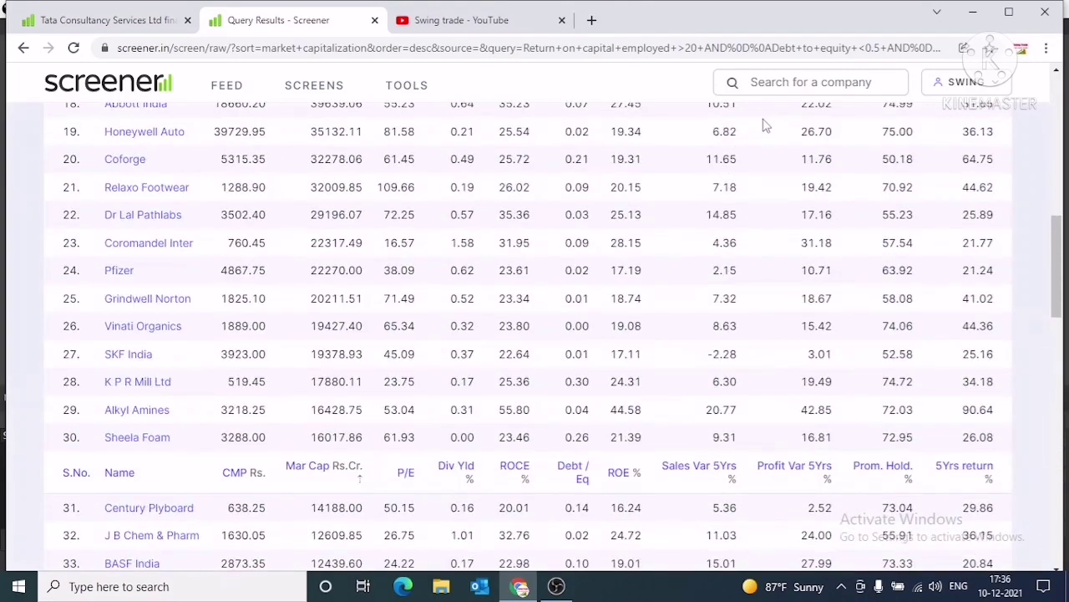
Step: Search the companies for "hdfc" and open the HDFC Bank Ltd page
left_click(786, 82)
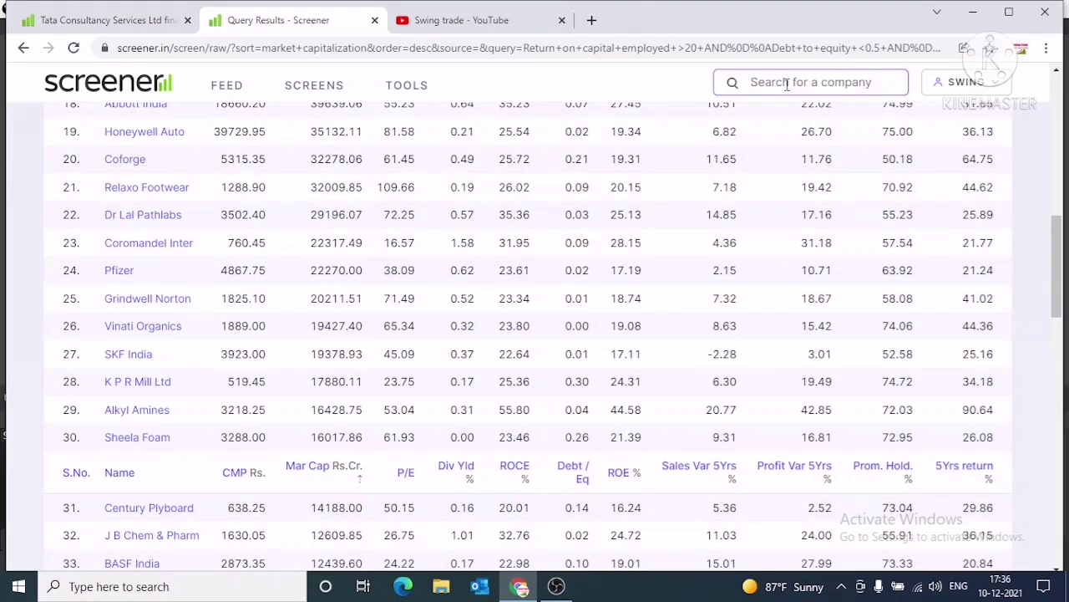
type("hdfc")
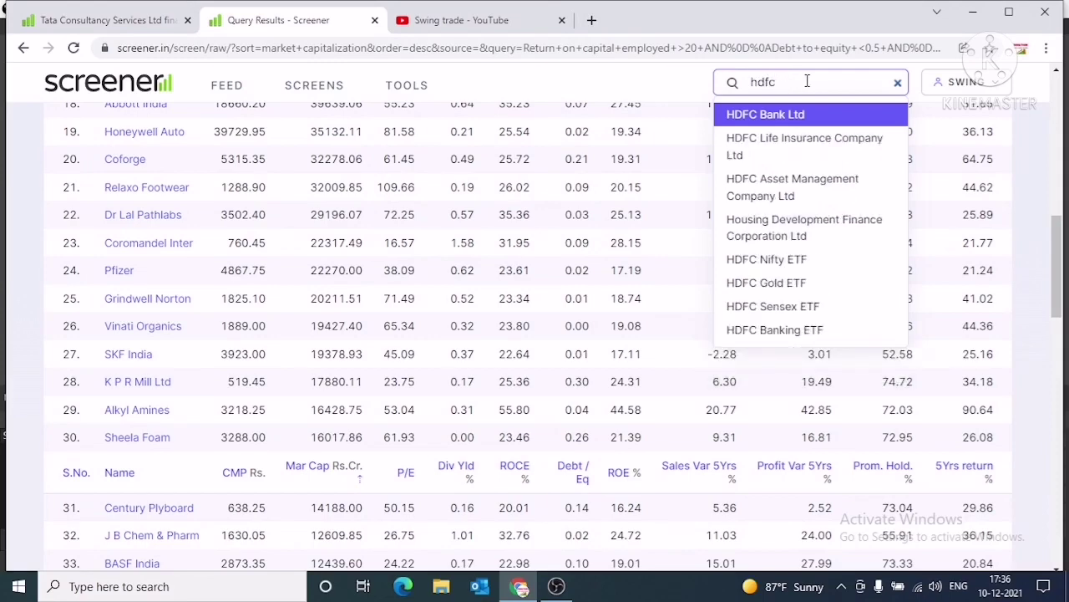
left_click(760, 117)
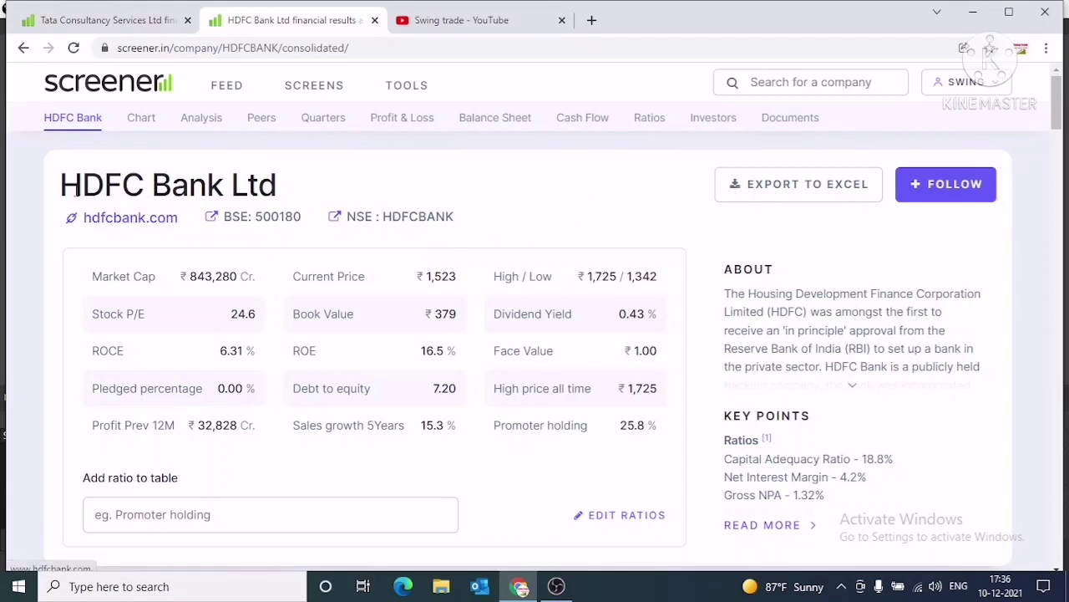
Step: Highlight the HDFC Bank Ltd name in the page heading several times, and clear the selection
left_click_drag(67, 184, 271, 181)
left_click(313, 186)
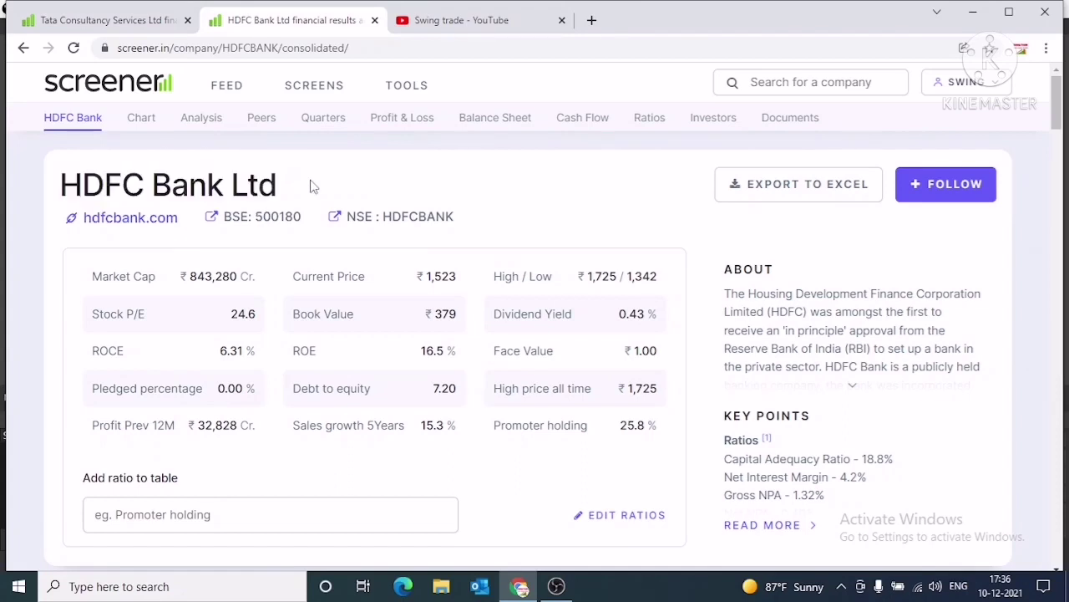
left_click_drag(295, 183, 67, 190)
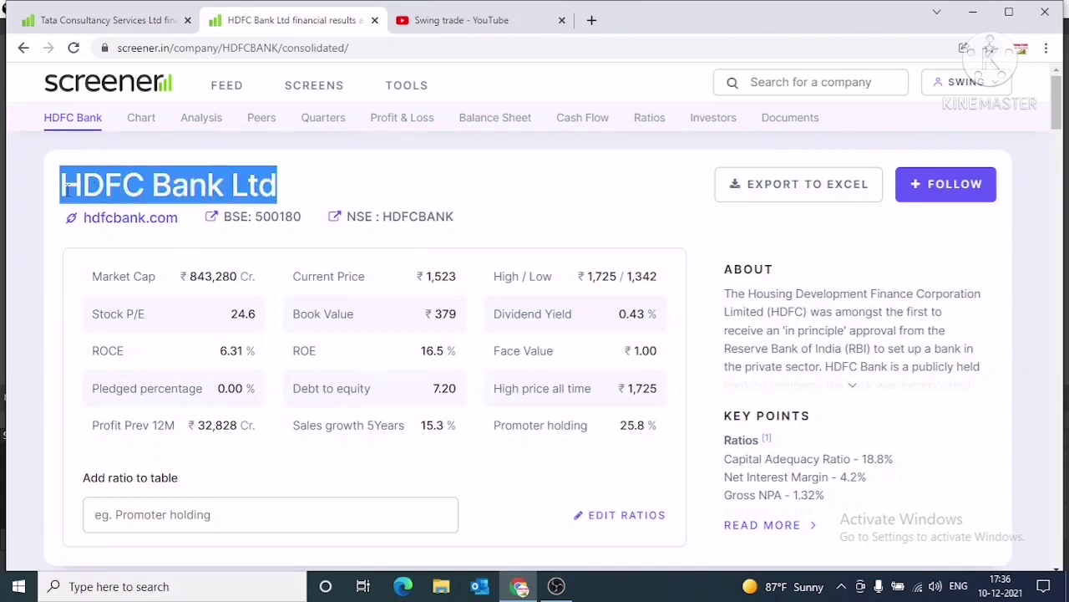
left_click(324, 191)
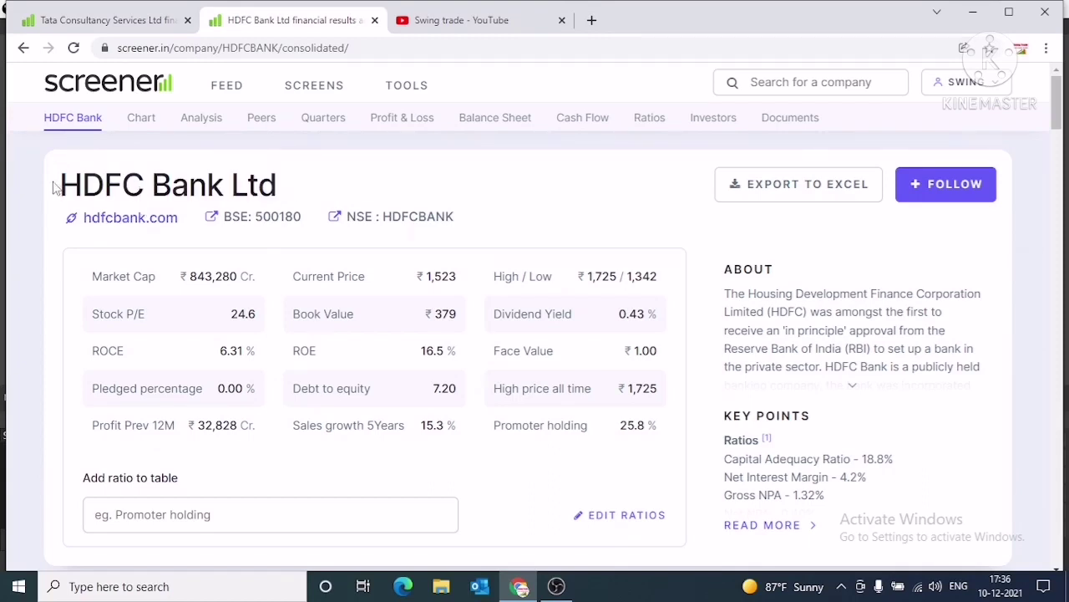
left_click_drag(53, 187, 274, 183)
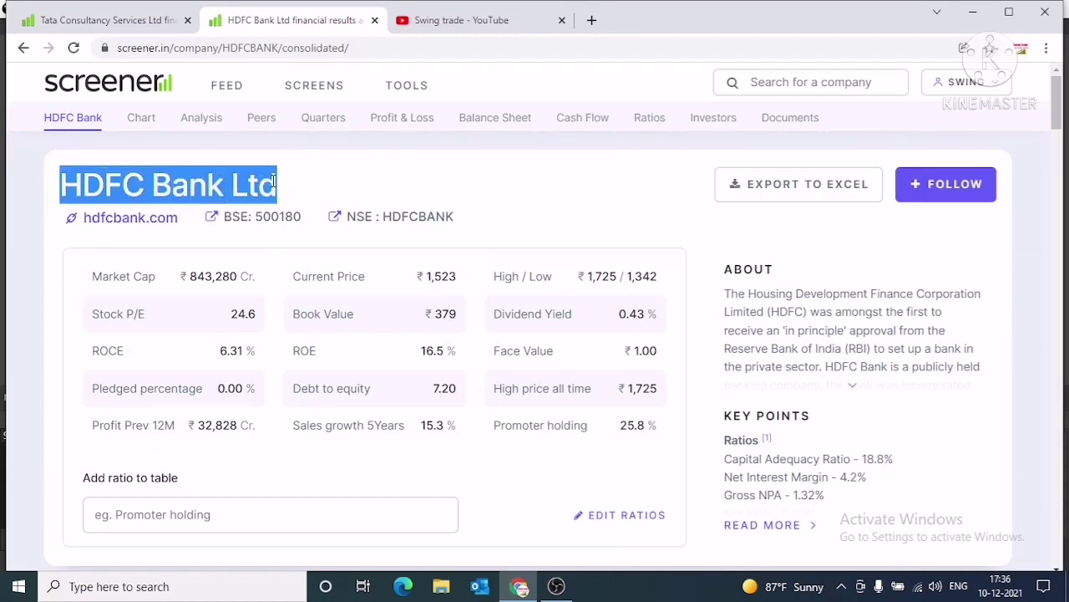
left_click(318, 189)
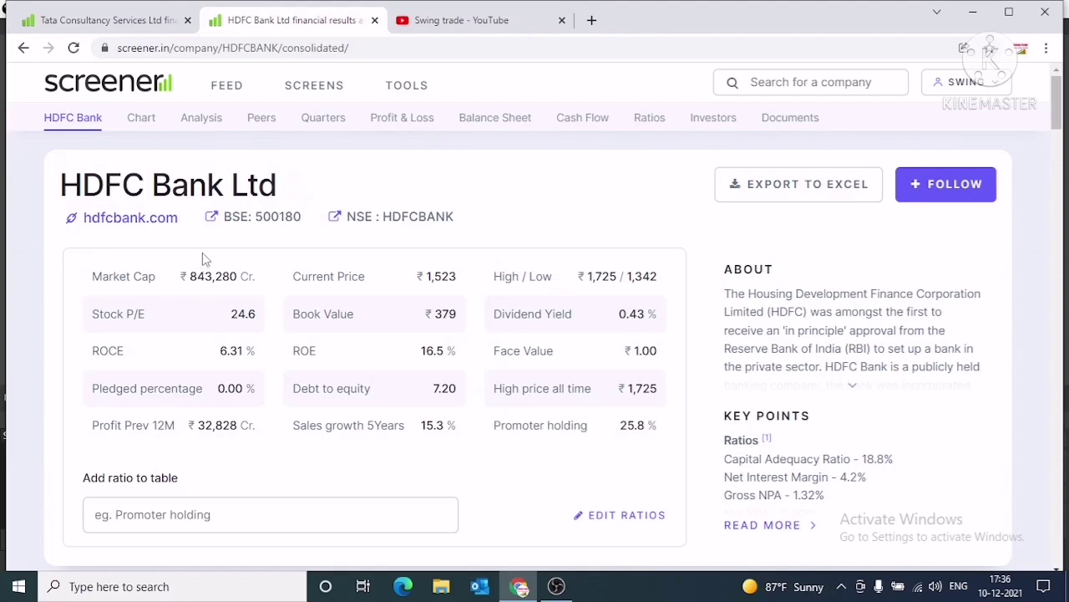
Step: Show HDFC Bank's peer comparison and highlight its own row from the name to the market cap
left_click(259, 118)
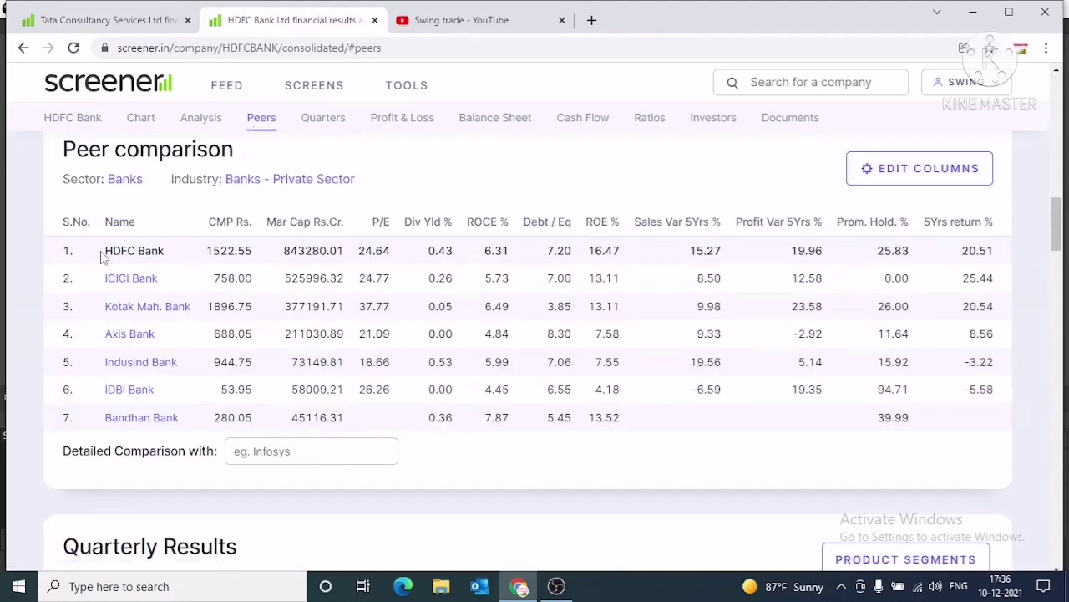
left_click_drag(101, 256, 342, 242)
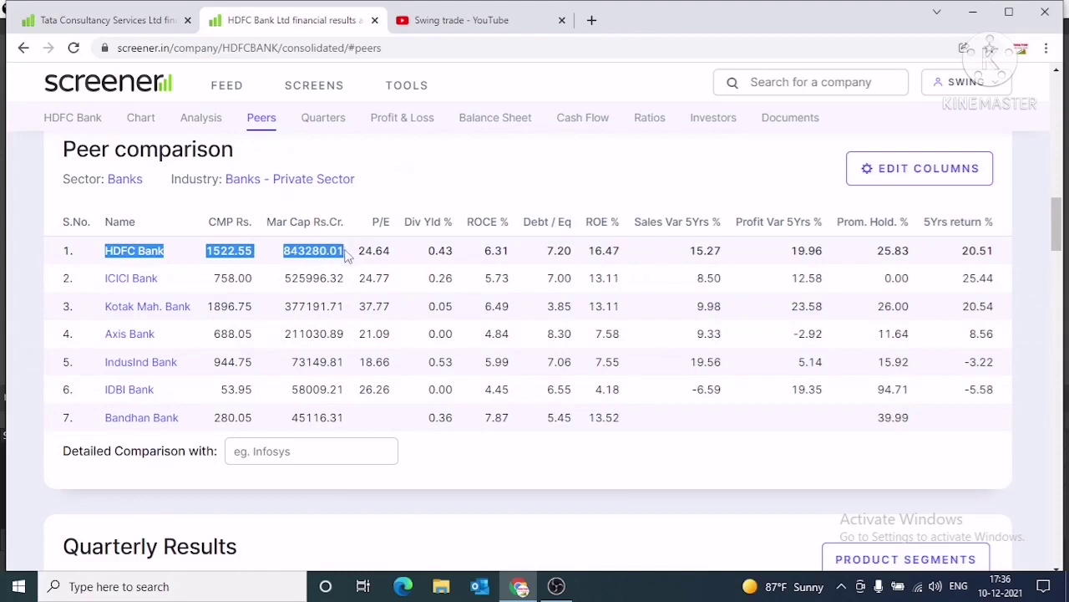
left_click(349, 265)
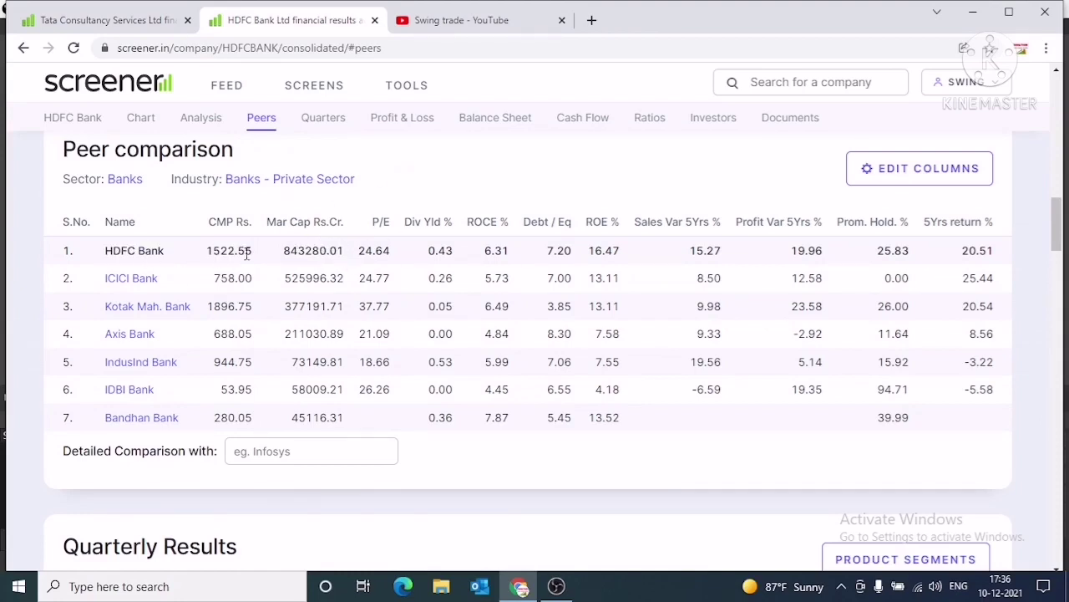
Step: Highlight the market caps of HDFC Bank, ICICI Bank and Kotak Mah. Bank one after another in the peer comparison
left_click_drag(281, 251, 341, 251)
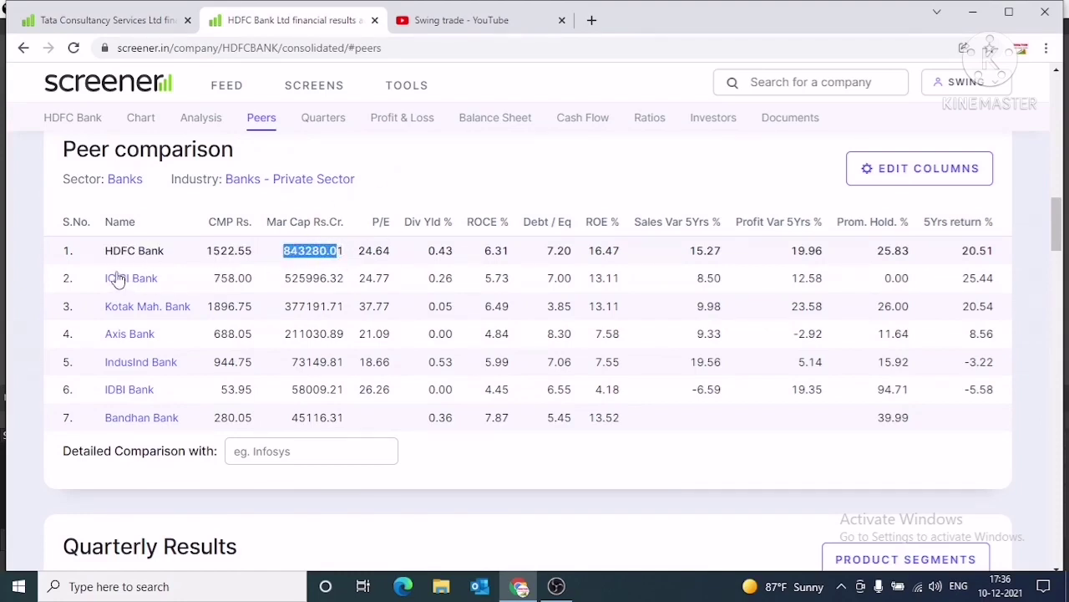
left_click_drag(283, 279, 349, 280)
left_click_drag(282, 309, 339, 305)
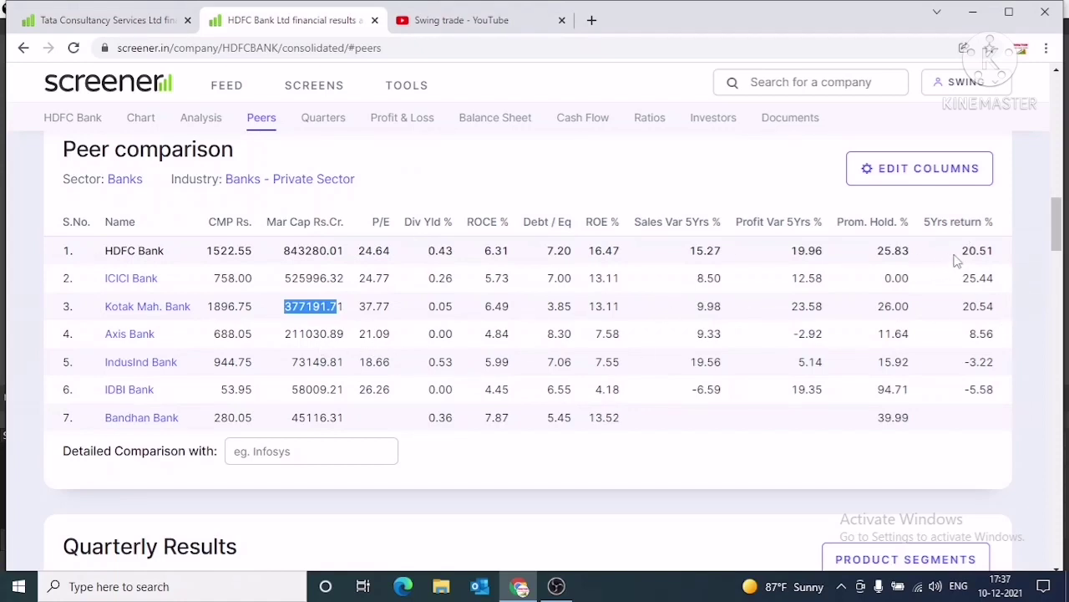
Step: Compare the top three banks' five-year return, sales variation and profit variation by highlighting figures in those columns
left_click_drag(957, 260, 996, 284)
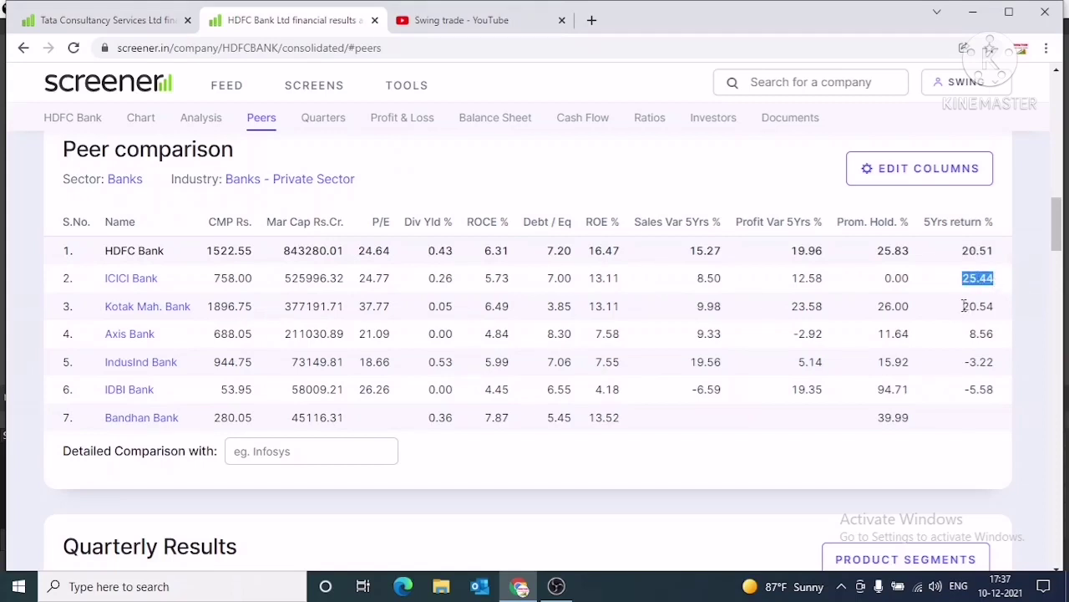
left_click_drag(964, 306, 1003, 312)
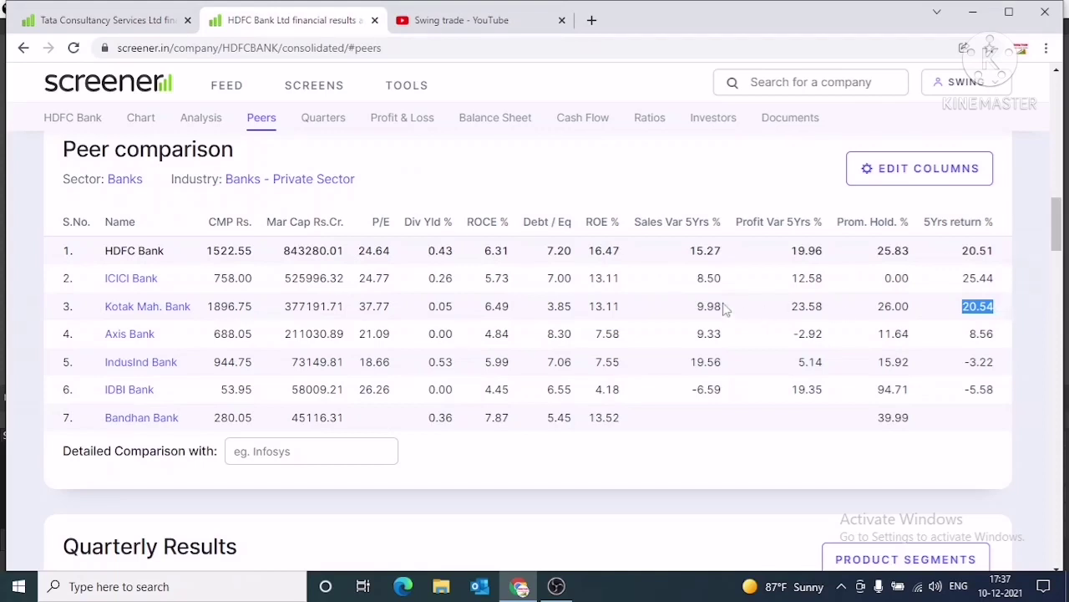
left_click_drag(686, 250, 731, 315)
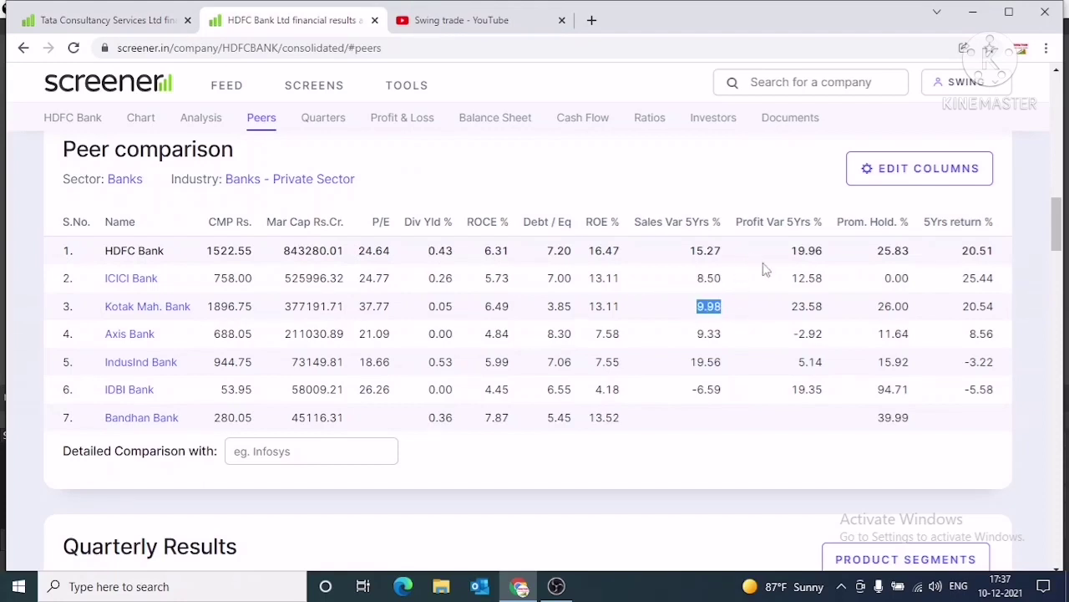
left_click_drag(792, 252, 831, 308)
left_click(795, 278)
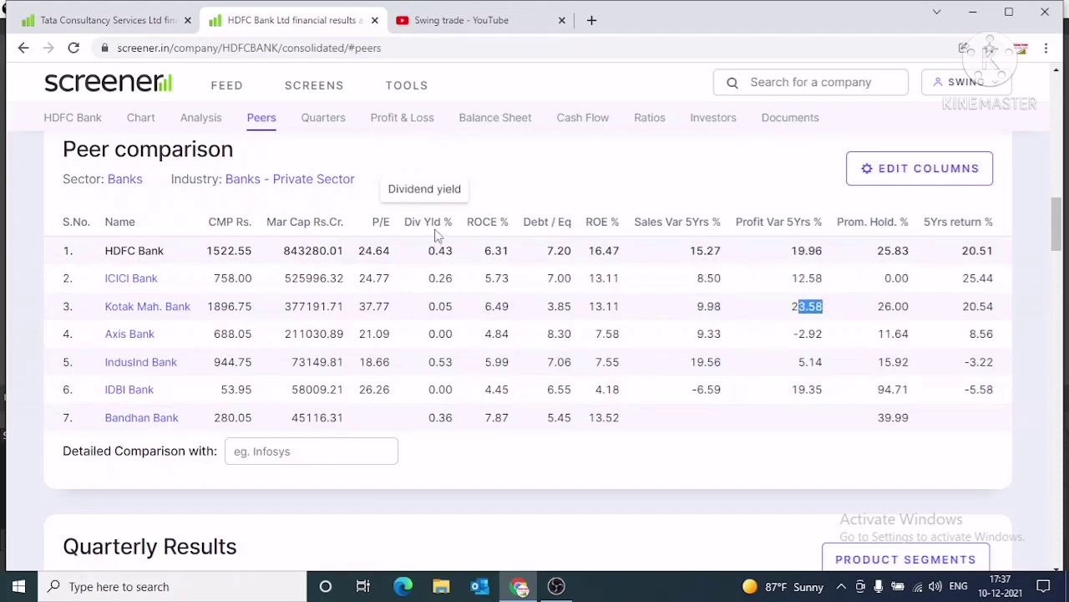
Step: Search the companies for "baj", open the Bajaj Finance Ltd page and show its peer comparison
left_click(763, 83)
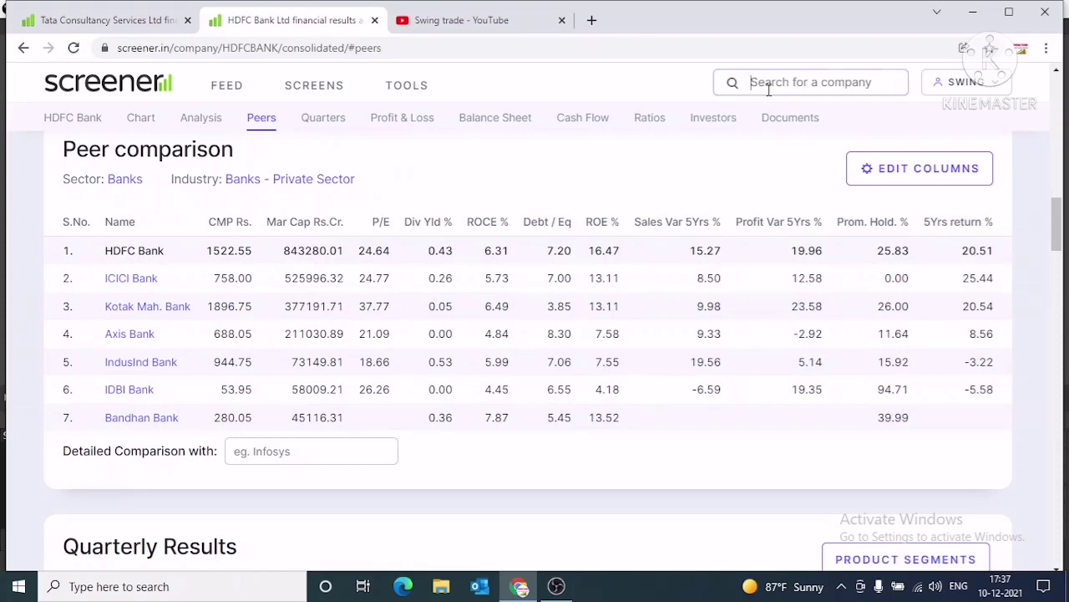
type("bna")
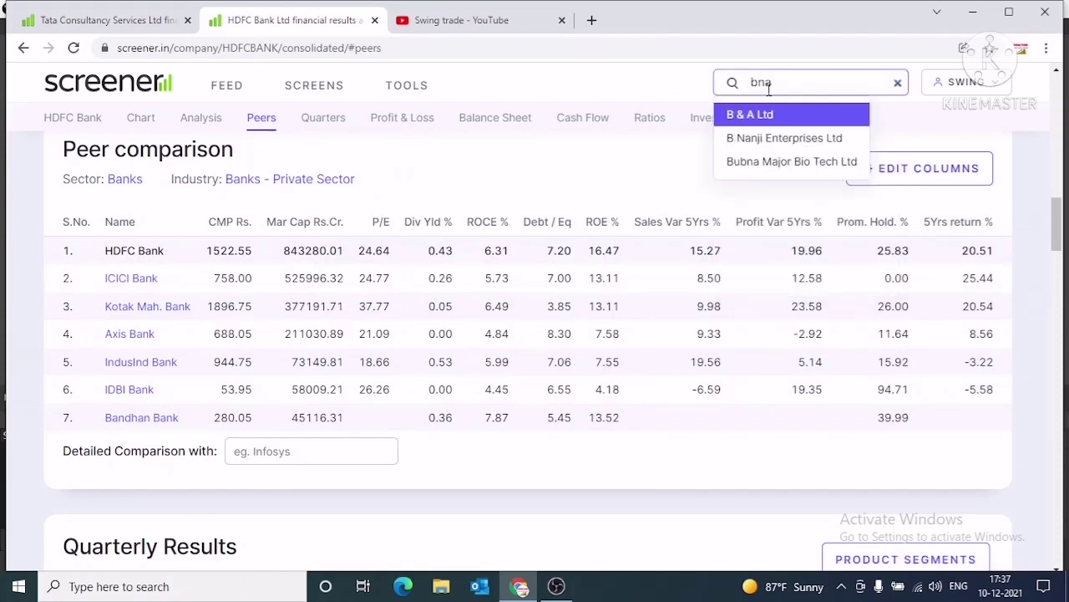
key("BackSpace")
key("BackSpace")
type("aj")
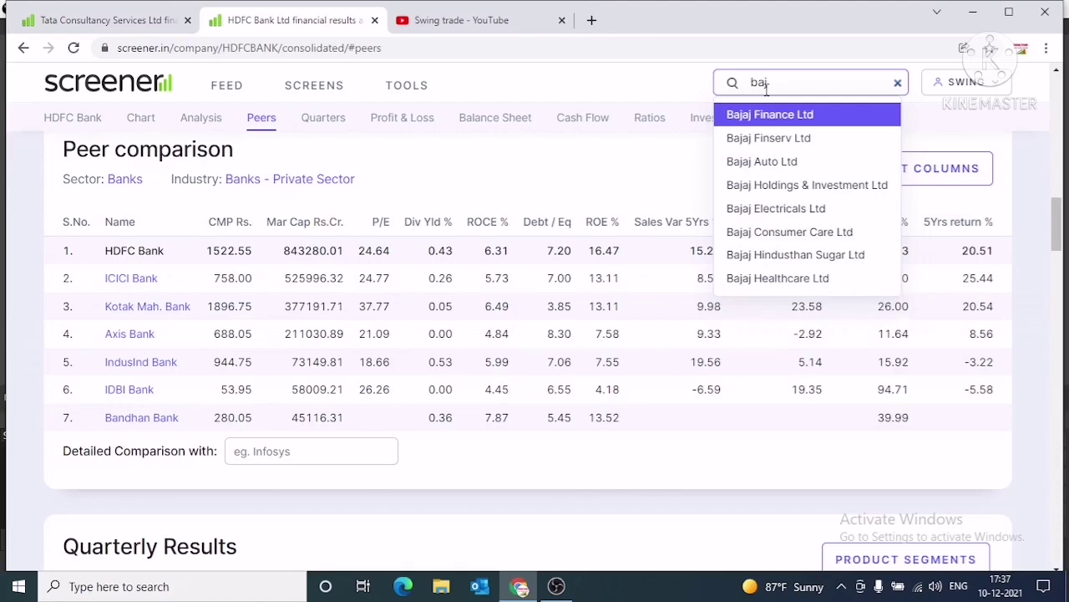
left_click(768, 117)
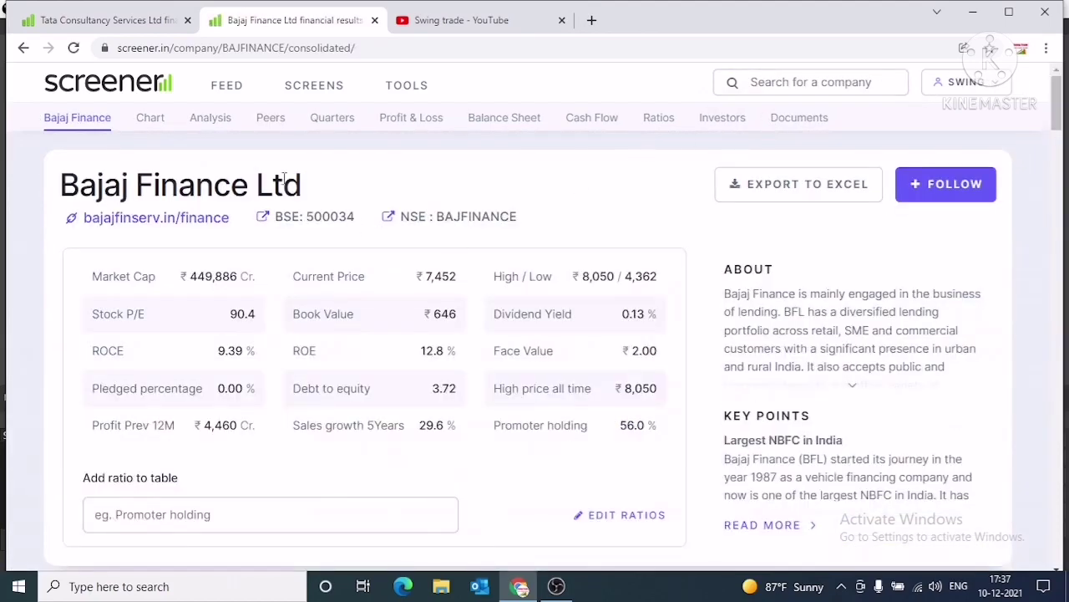
left_click(269, 119)
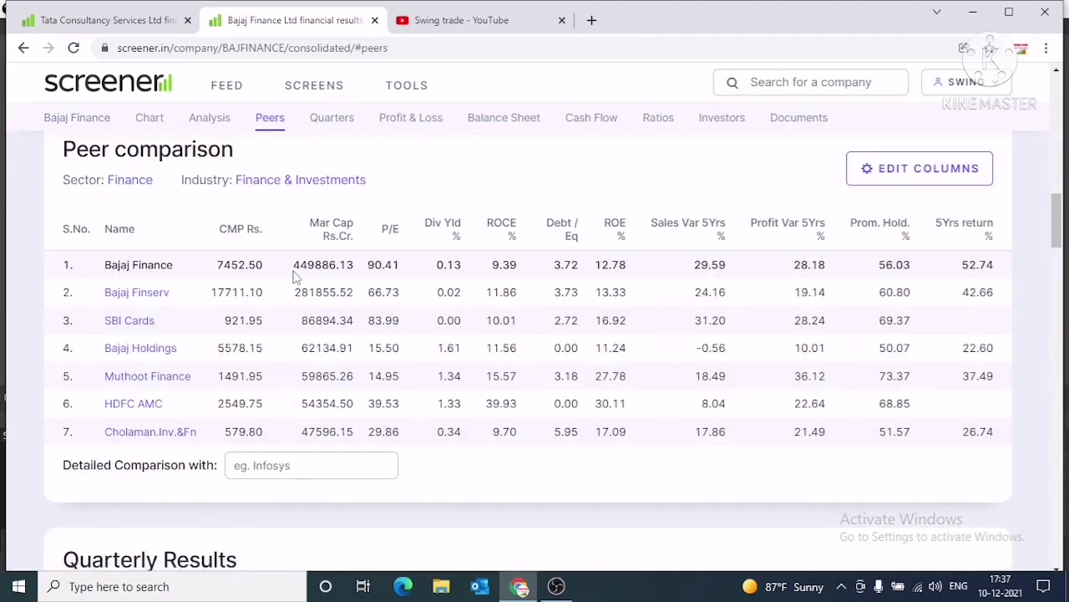